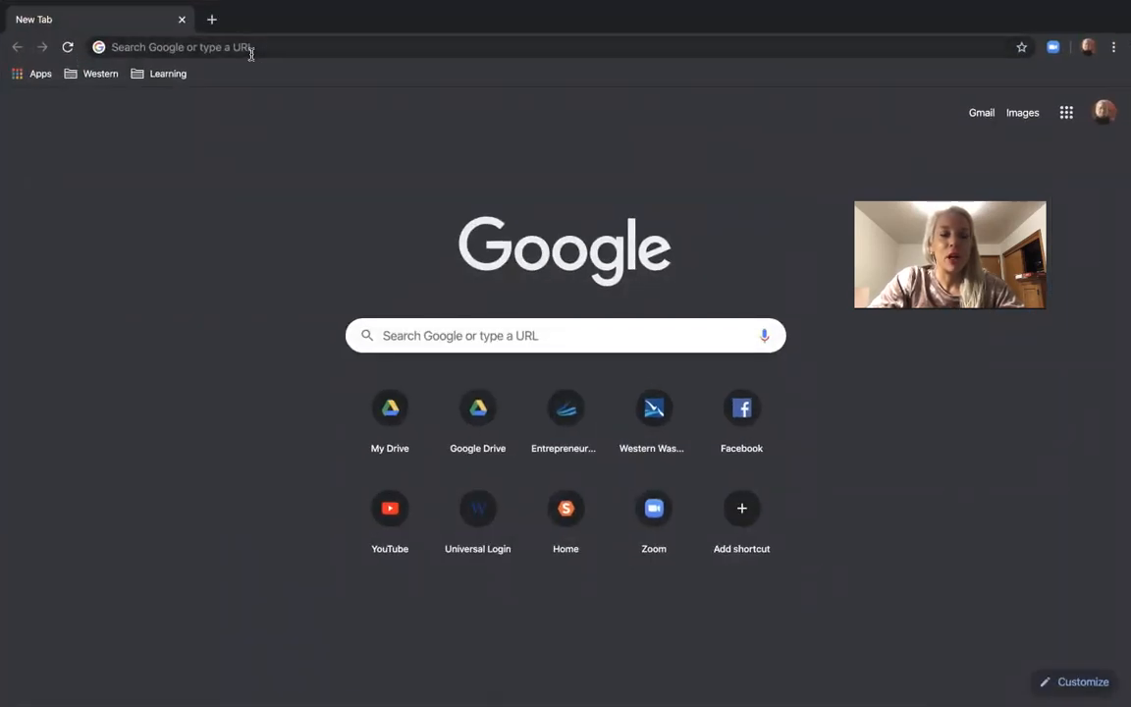
Open the WordPress for WWU home page at wp.wwu.edu.
click(251, 54)
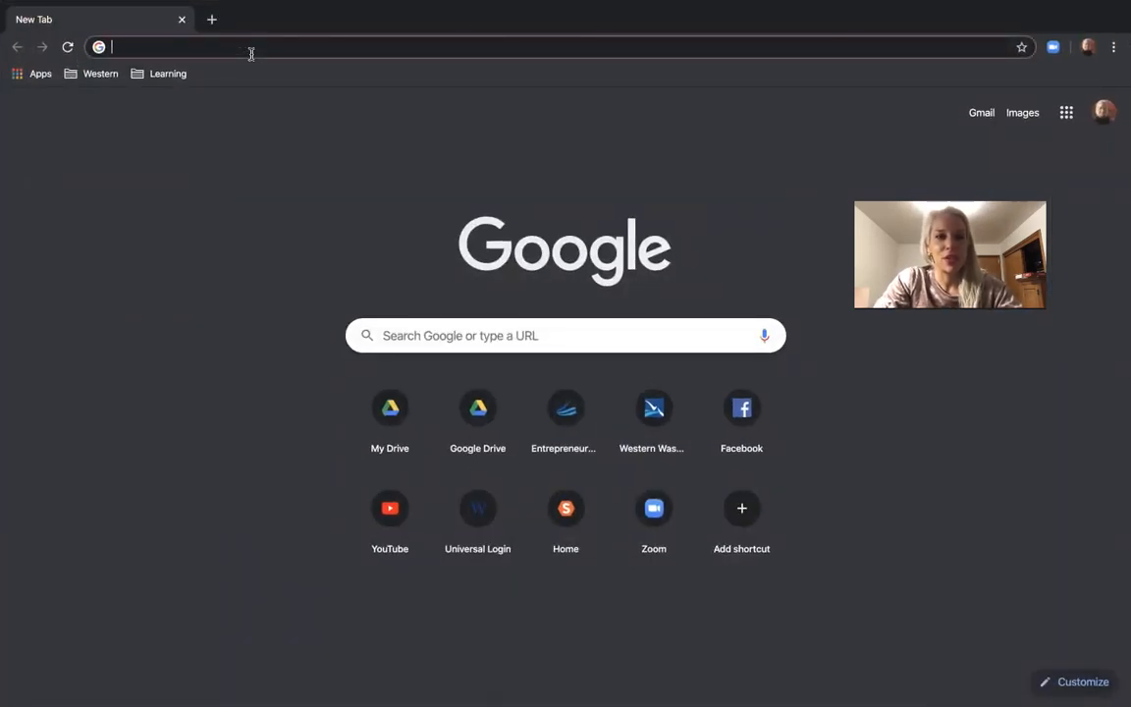
text(wp)
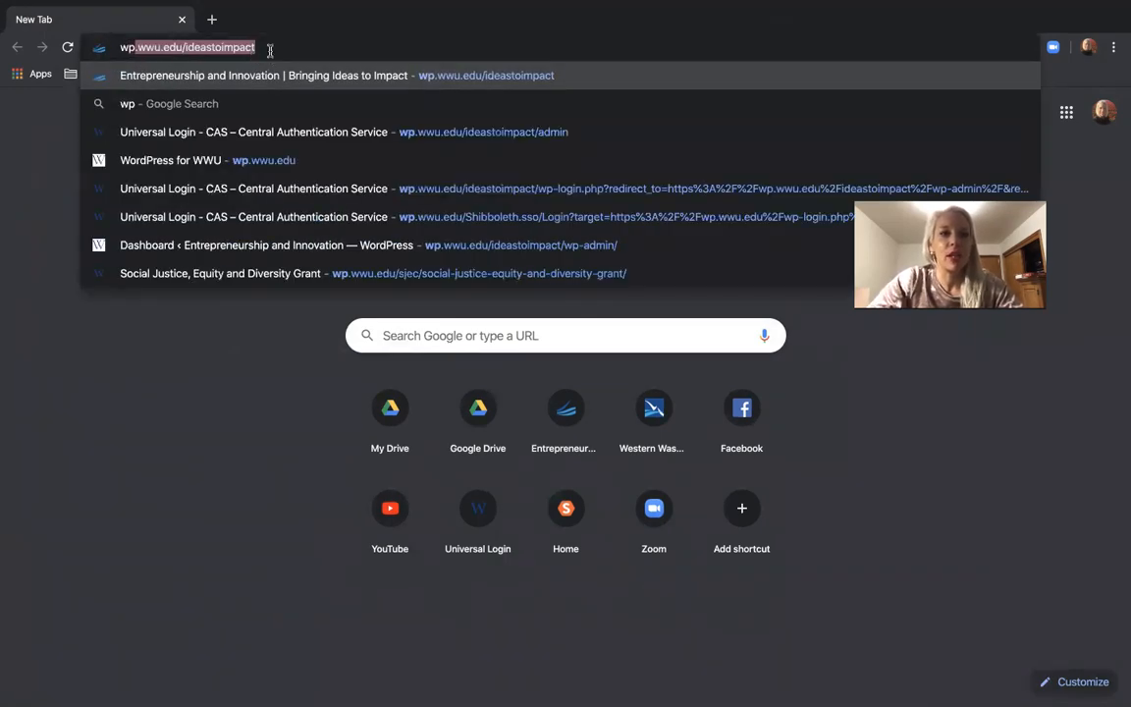
click(244, 47)
double_click(192, 47)
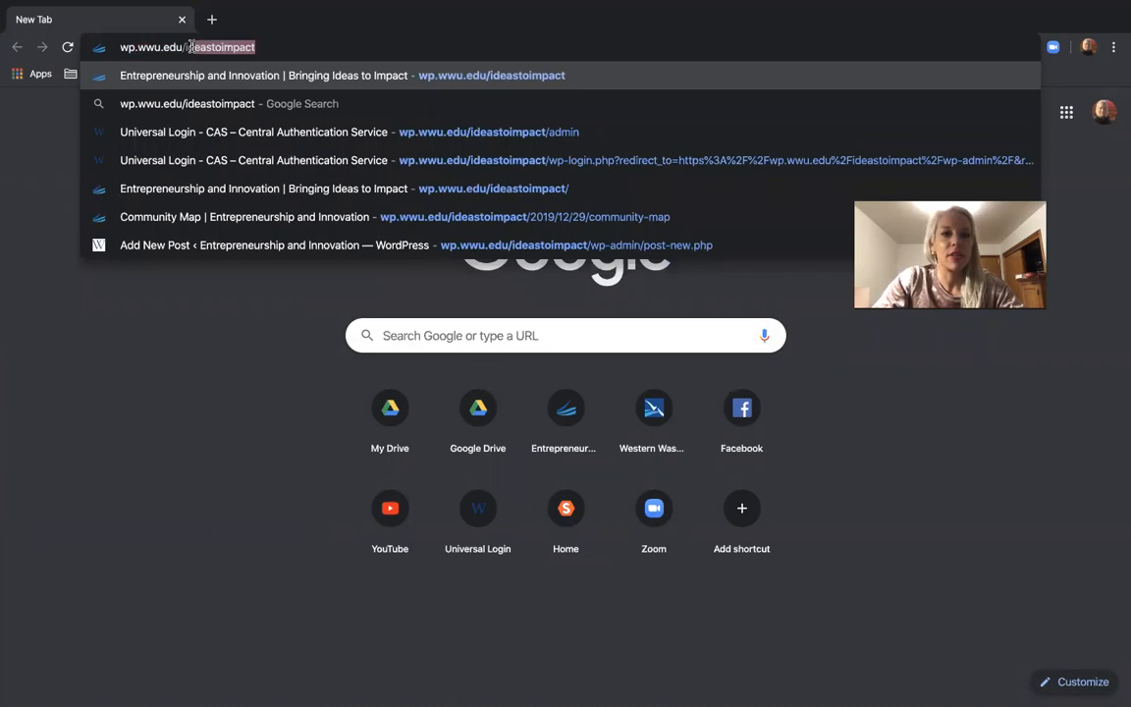
key(BackSpace)
key(BackSpace)
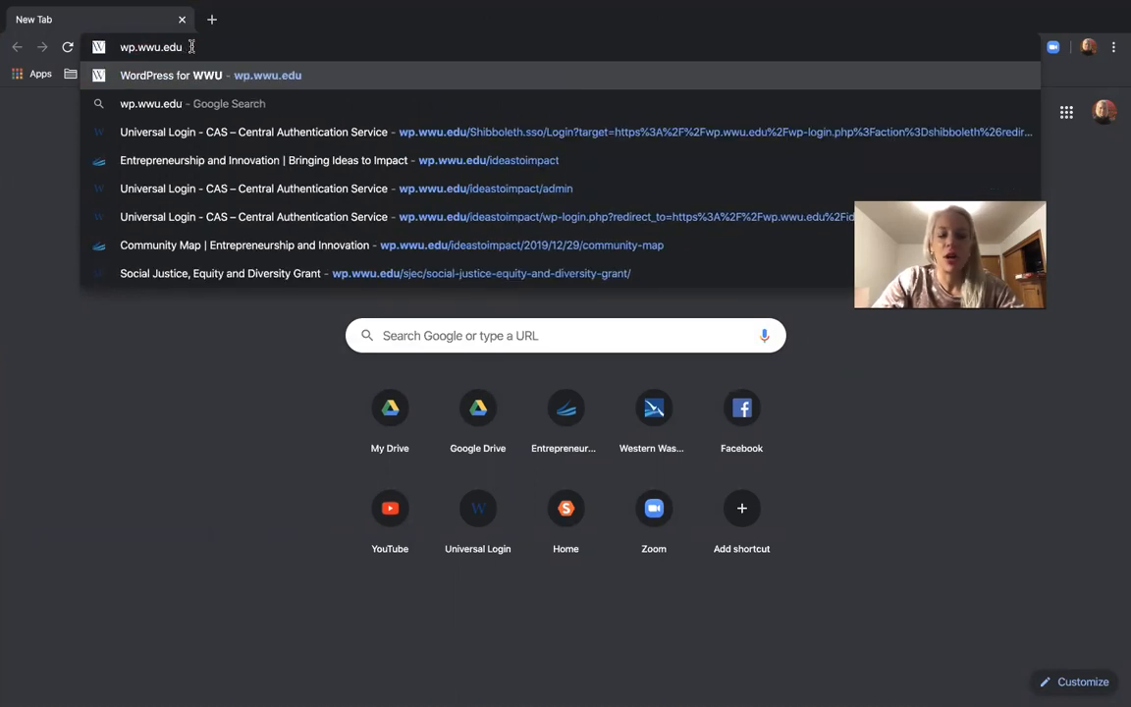
key(Return)
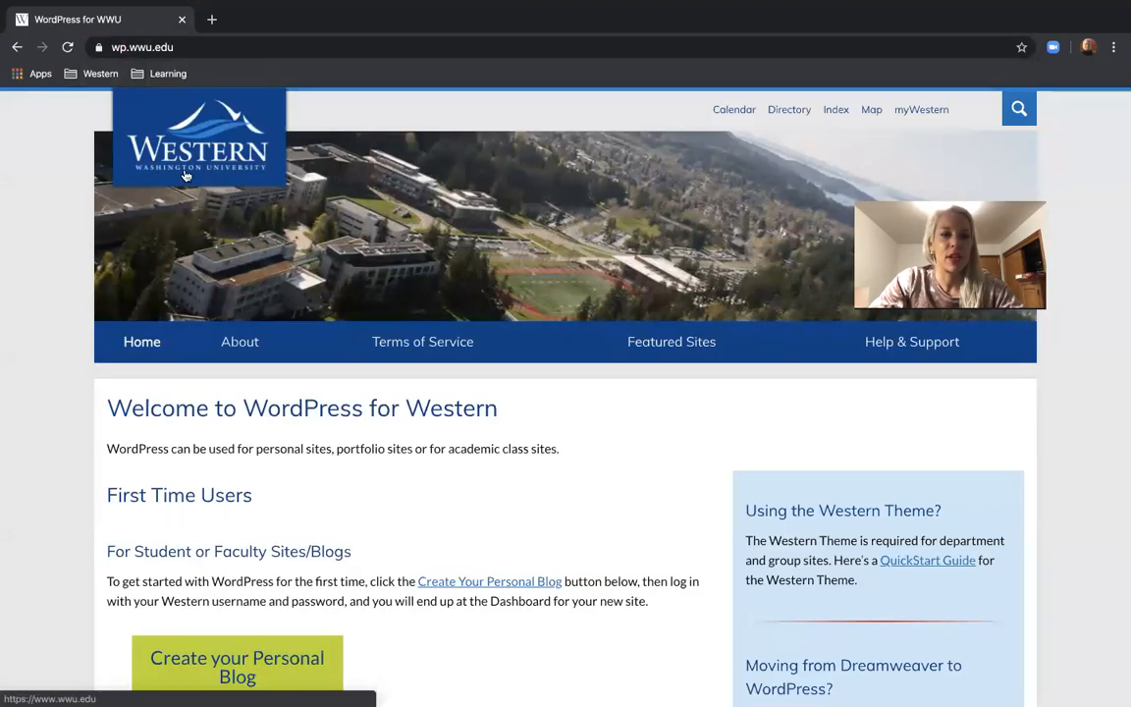
Review the WordPress for Western page's sections for first-time users, department sites, returning users and getting help.
scroll(98, 579, down, 3)
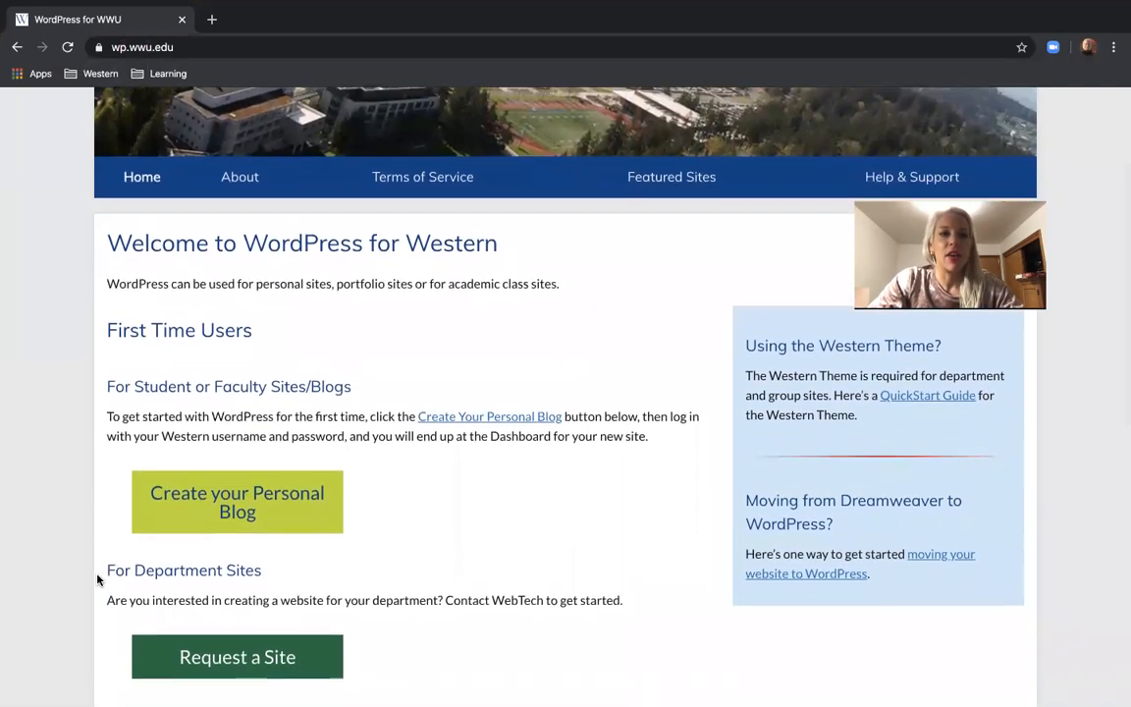
scroll(97, 580, down, 1)
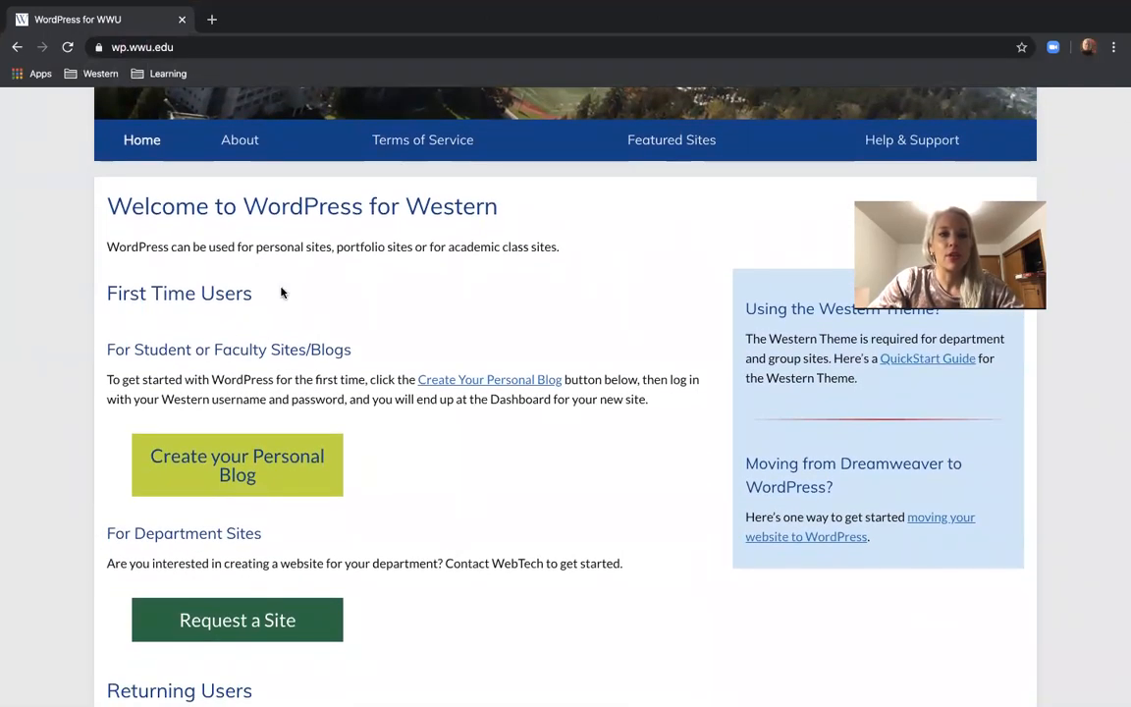
scroll(155, 392, up, 1)
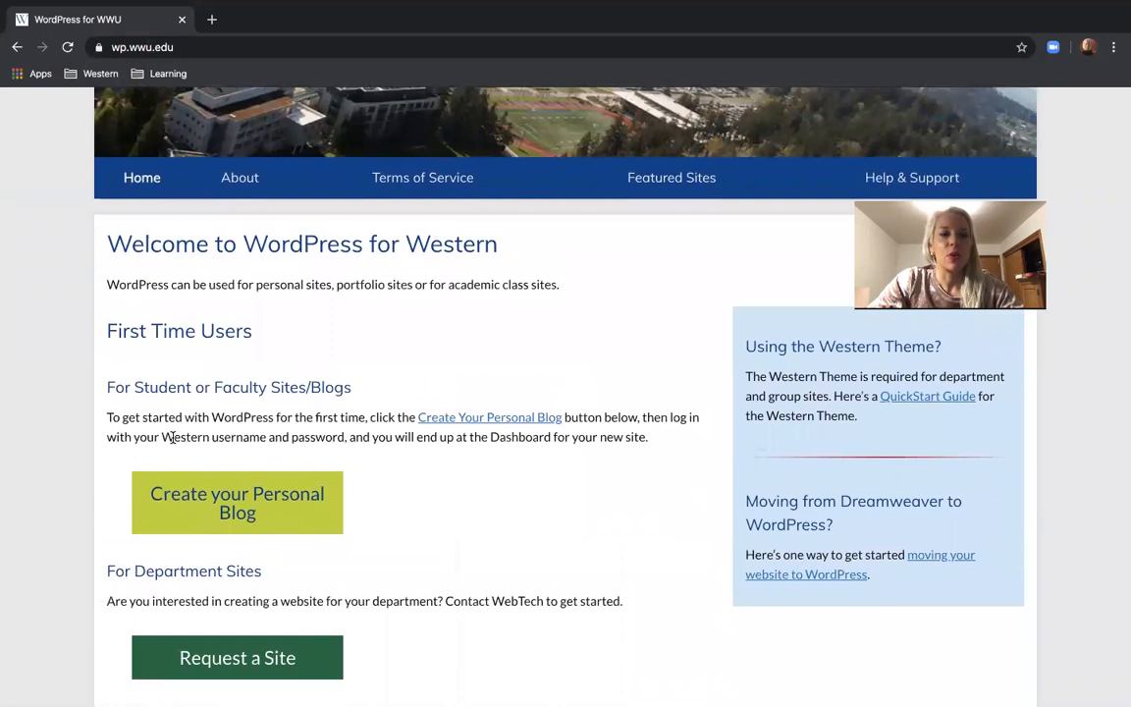
scroll(171, 438, down, 2)
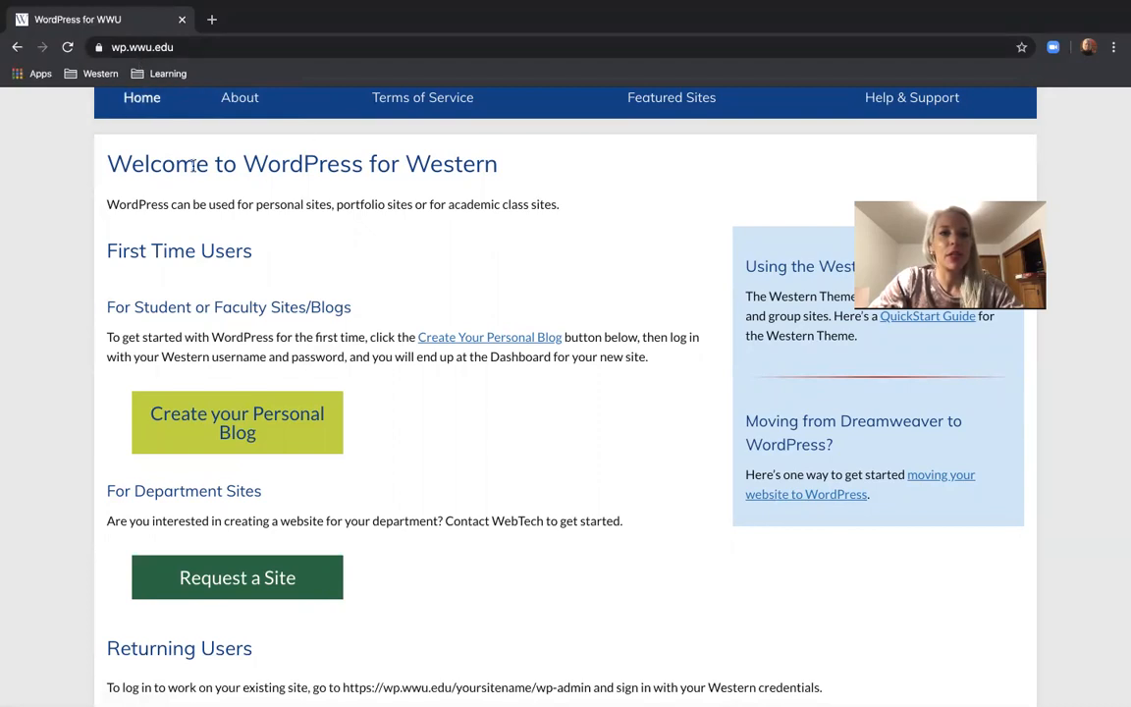
scroll(61, 516, down, 3)
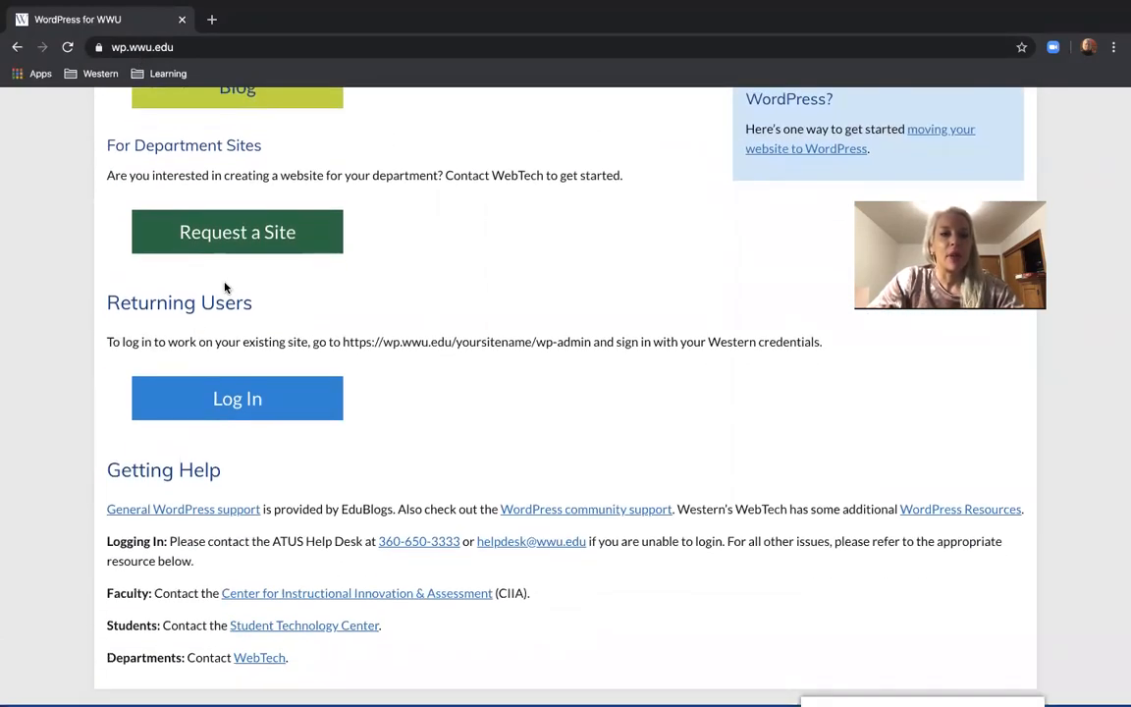
scroll(241, 256, up, 2)
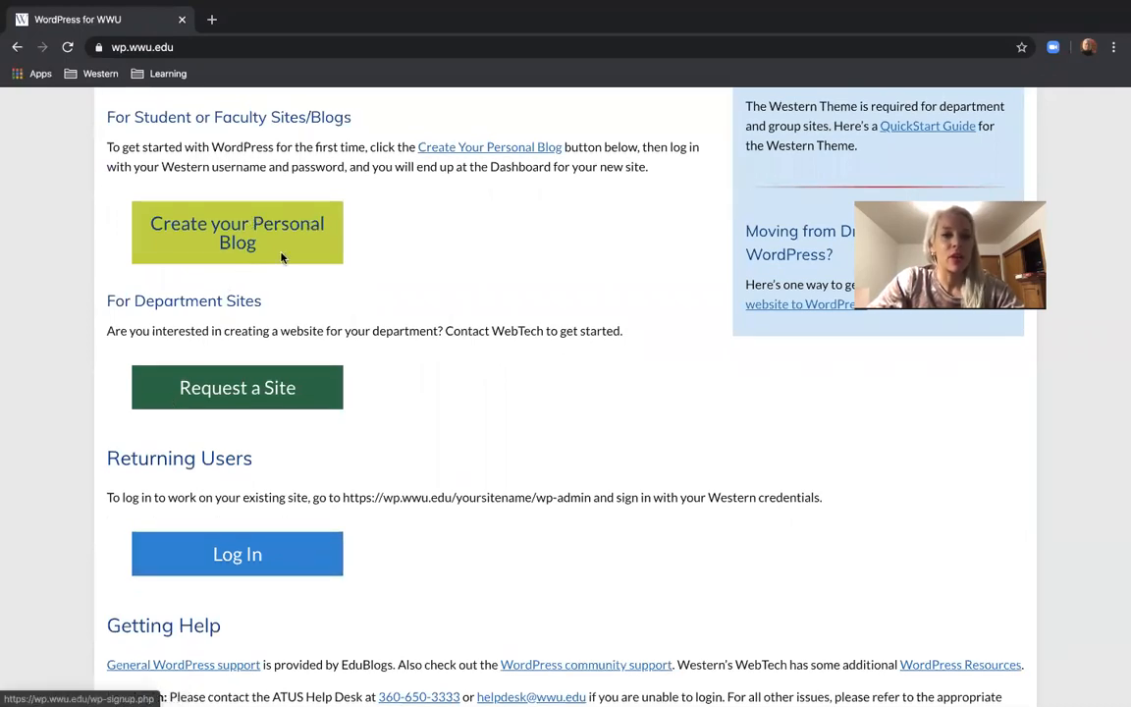
scroll(162, 462, down, 2)
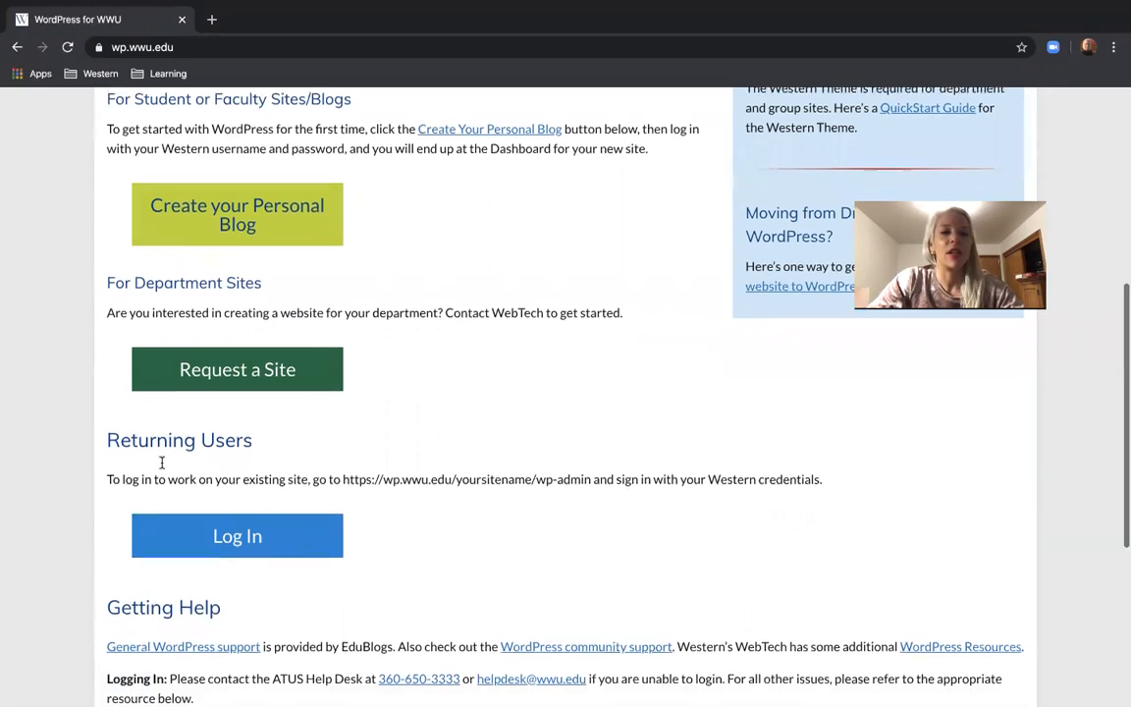
scroll(163, 466, down, 2)
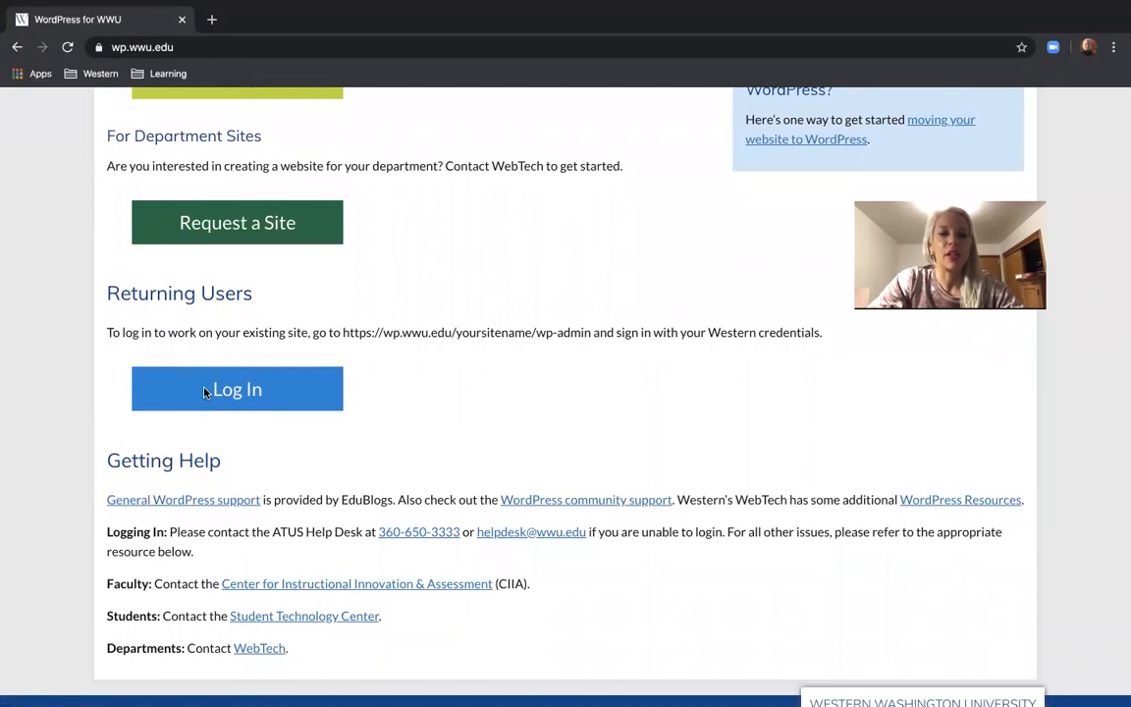
Log in as a returning user and open the dashboard of the Entrepreneurship and Innovation site at wp.wwu.edu/ideastoimpact.
click(236, 393)
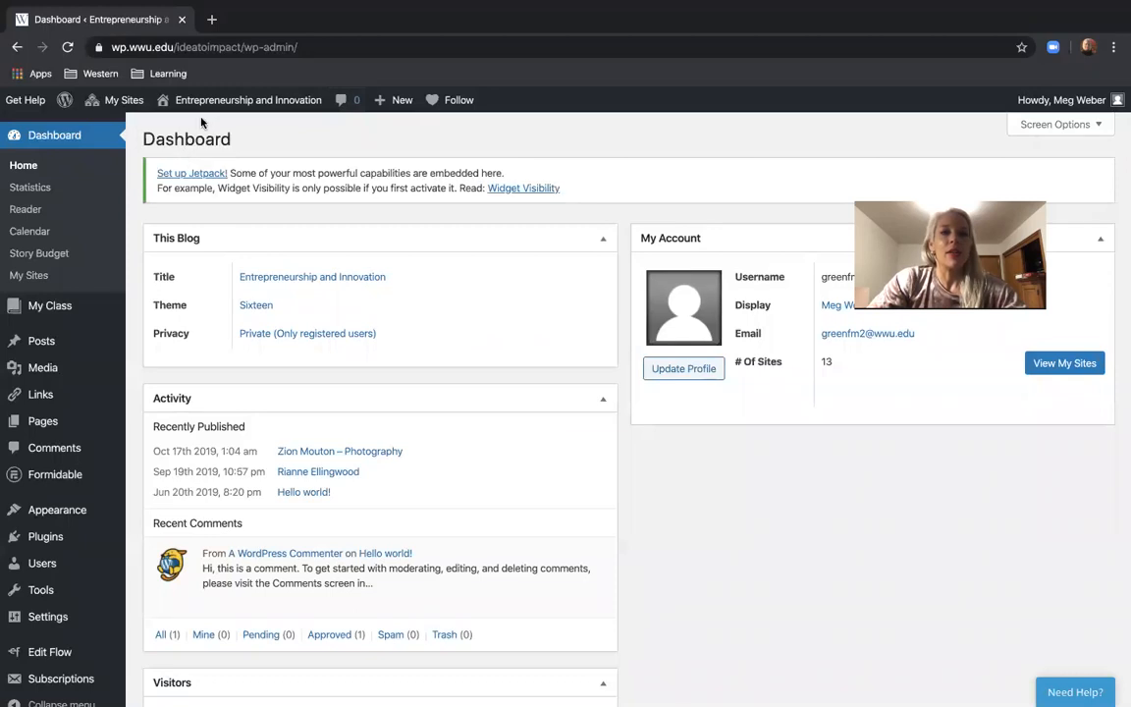
mouse_move(214, 111)
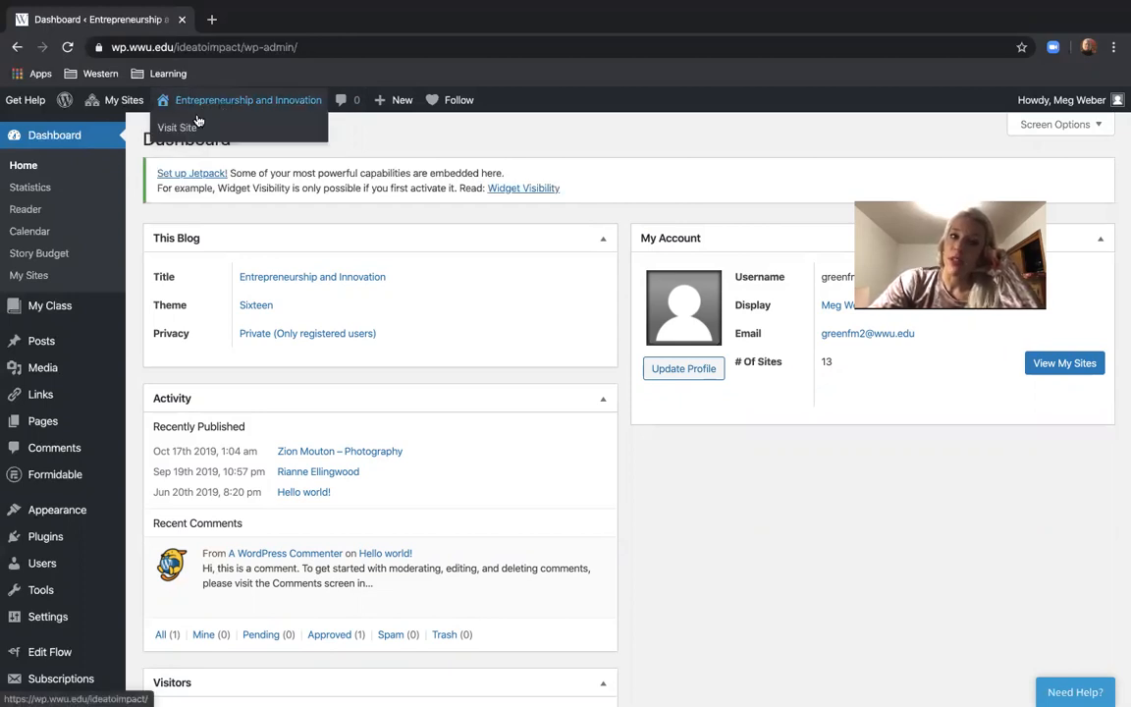
mouse_move(131, 108)
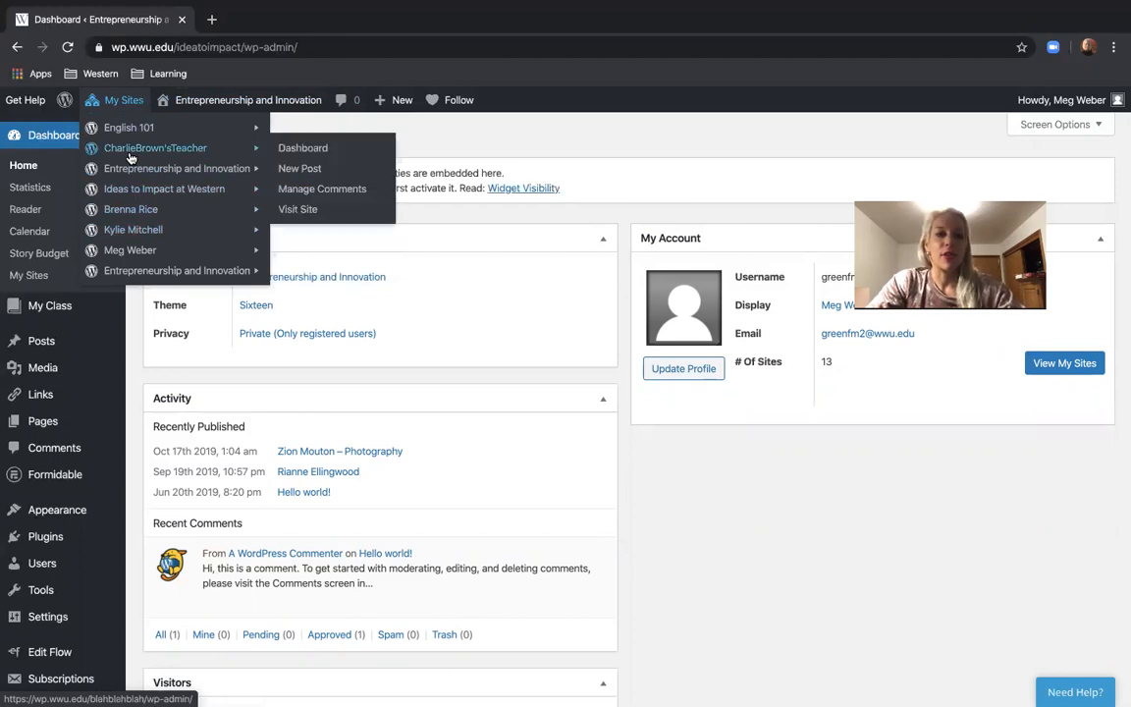
mouse_move(181, 102)
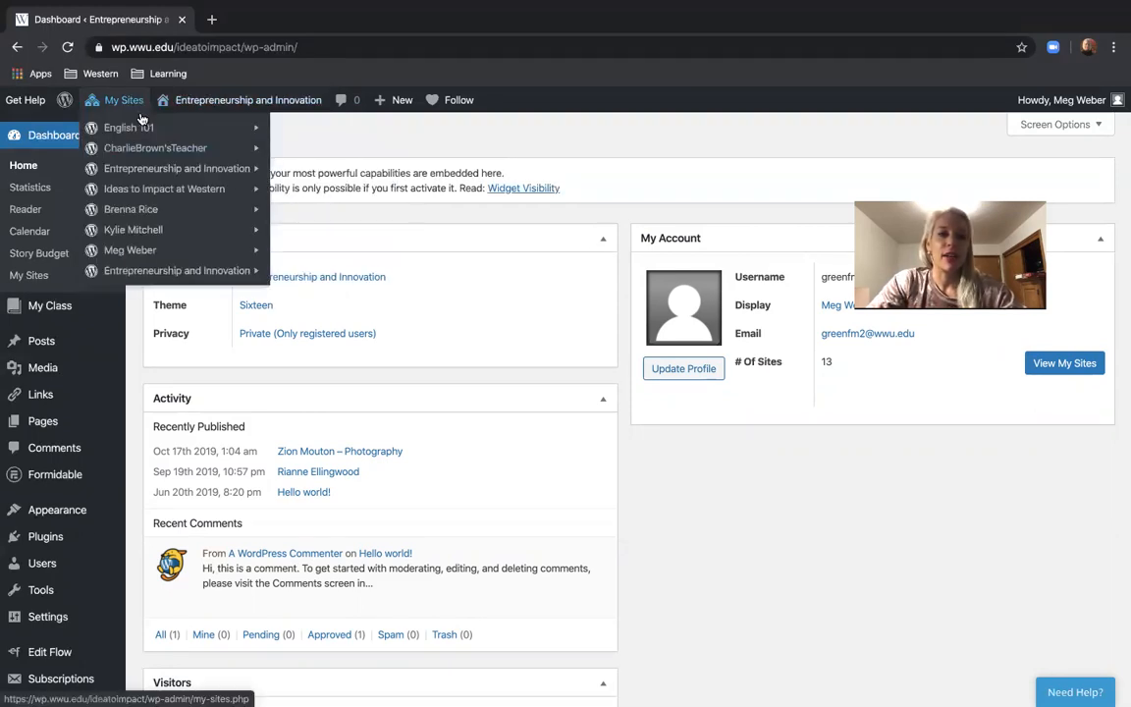
mouse_move(144, 167)
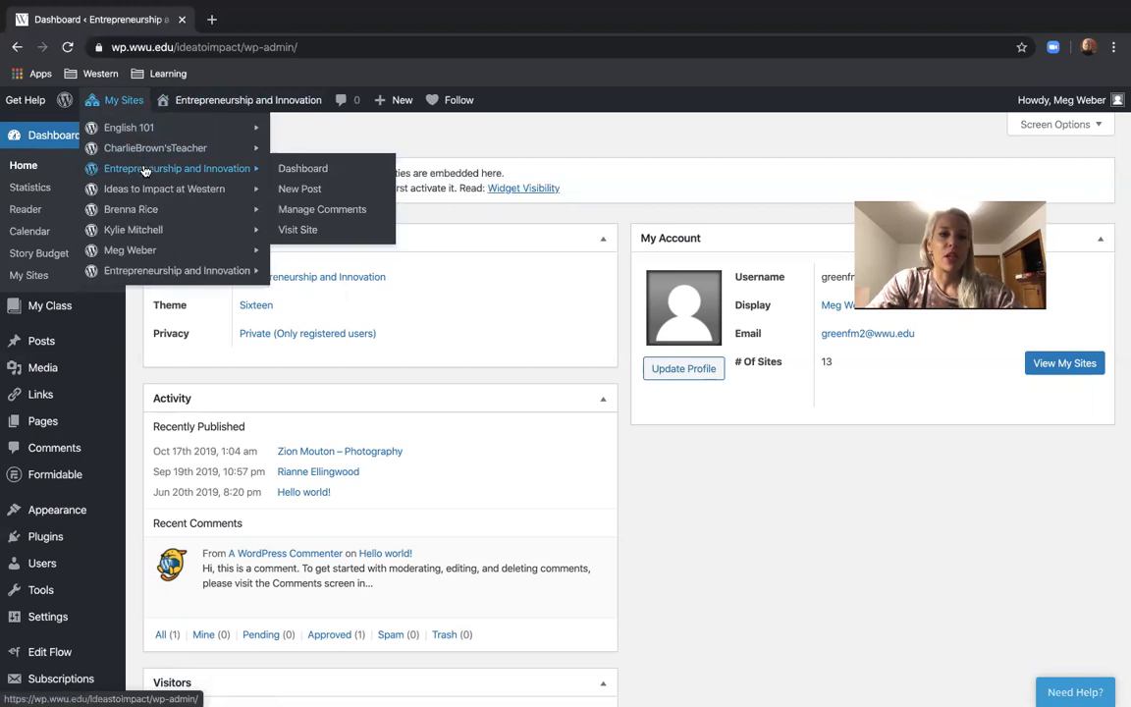
click(144, 169)
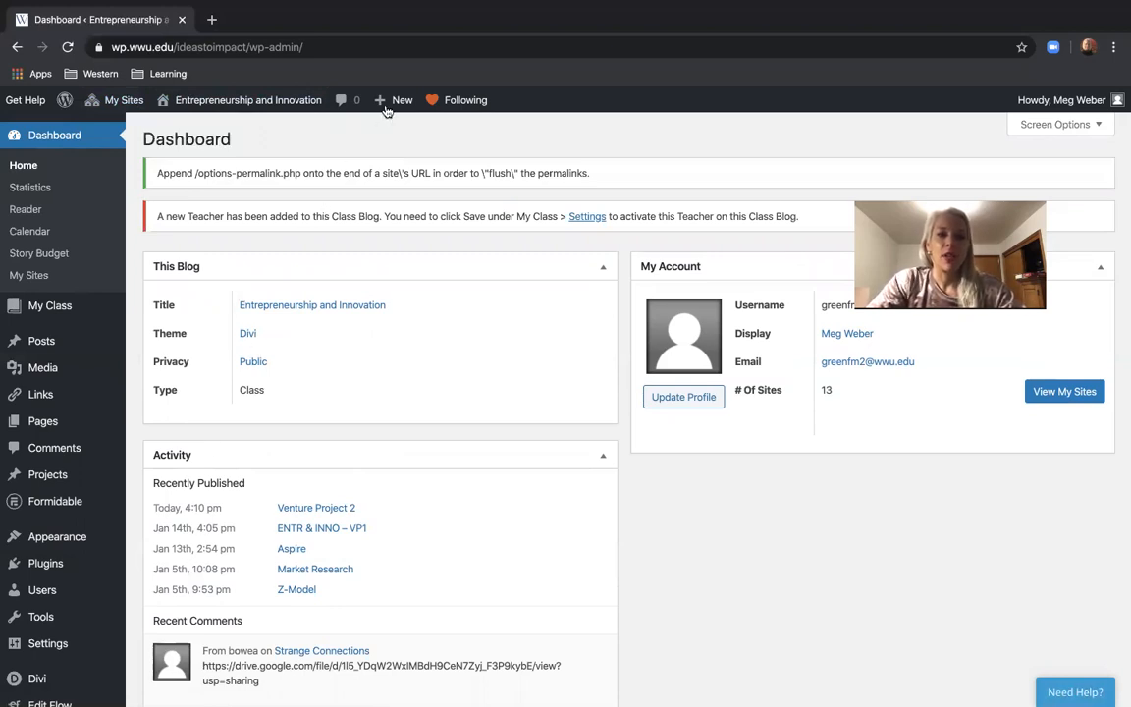
Create a new post on the site with the title "Awesome VP1 Brand Genius".
mouse_move(390, 107)
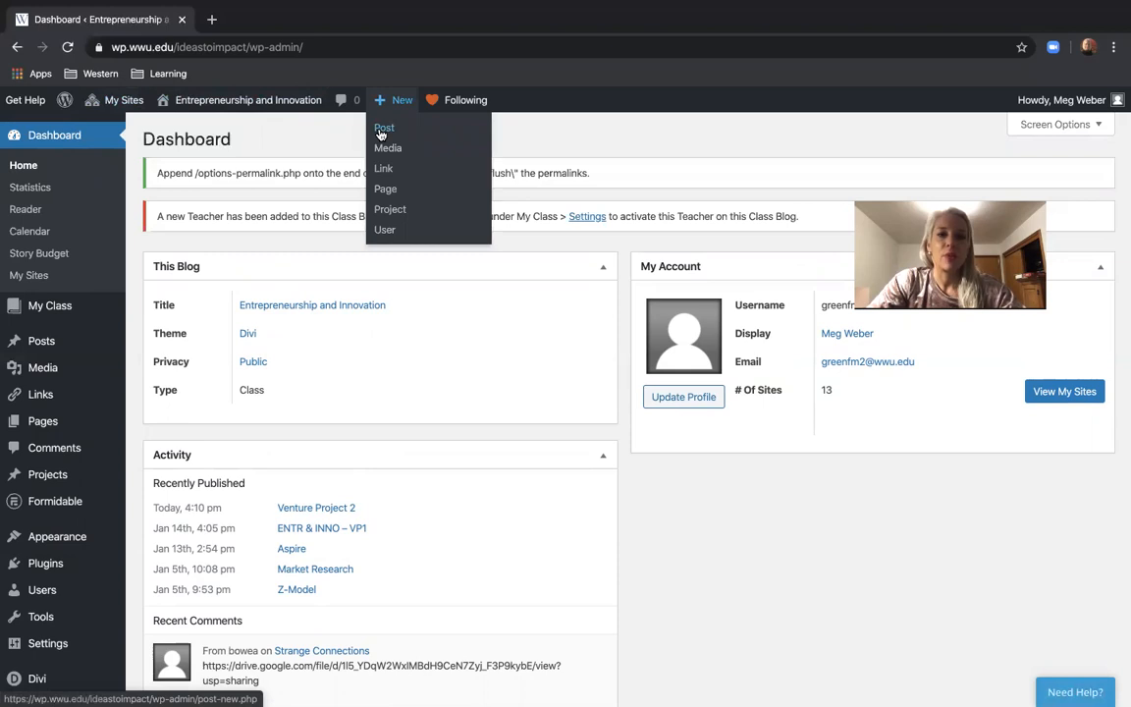
click(382, 129)
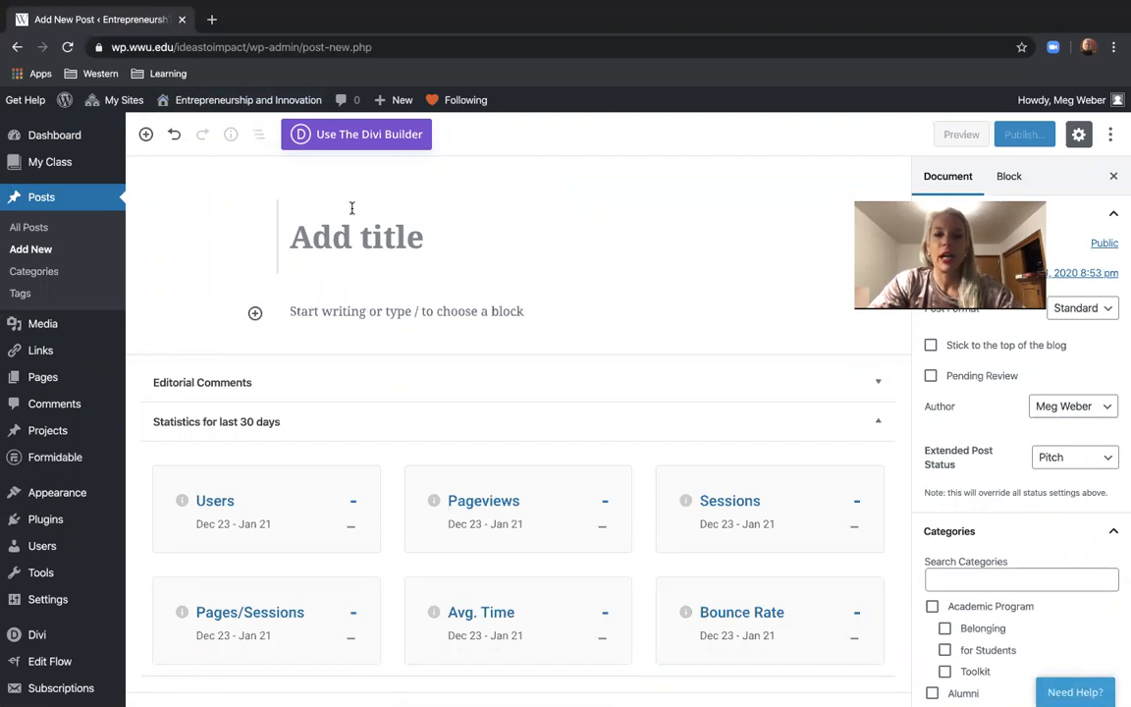
click(337, 234)
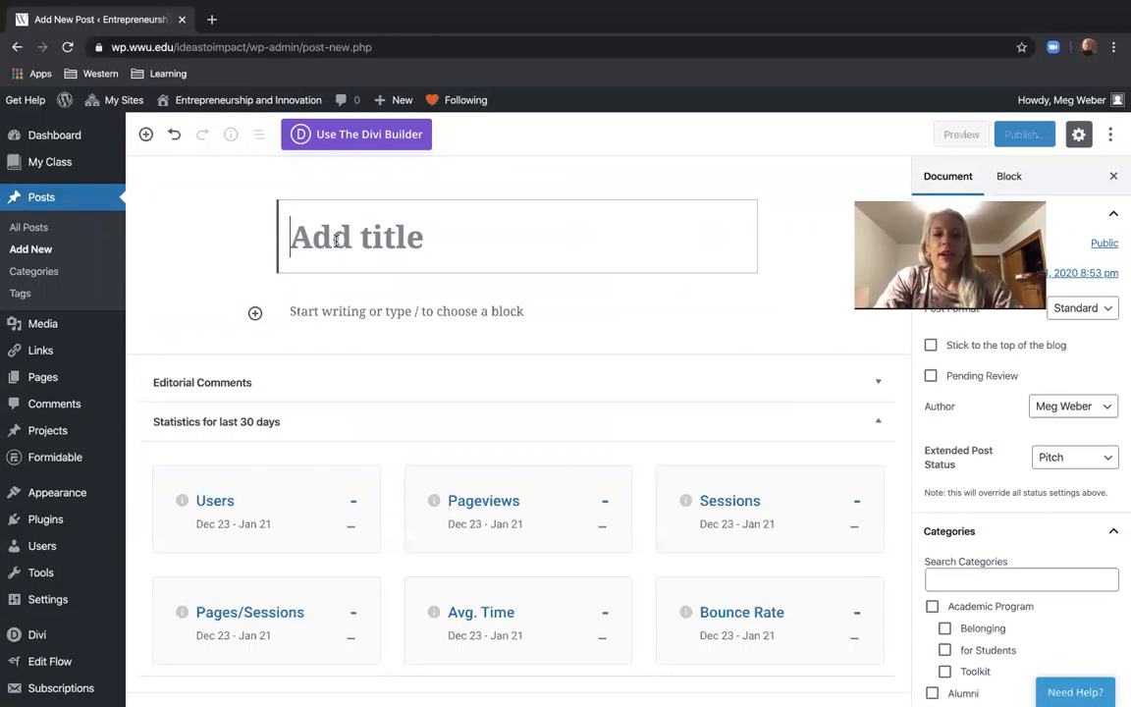
text(Awesome)
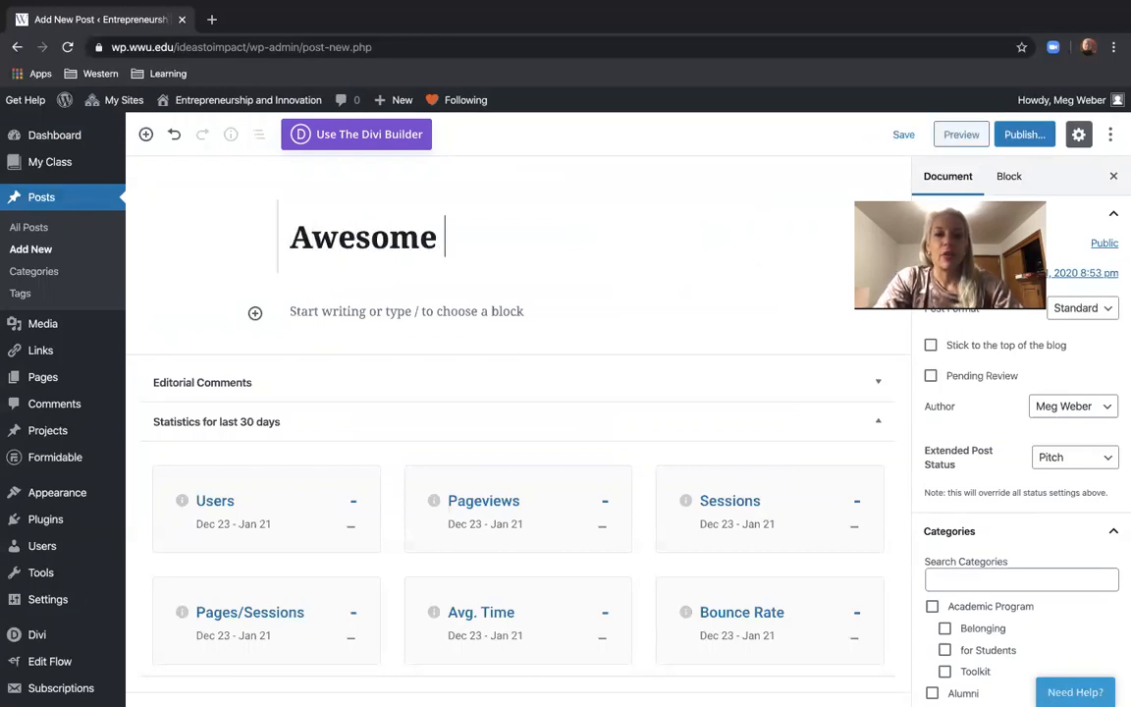
text( VP1 )
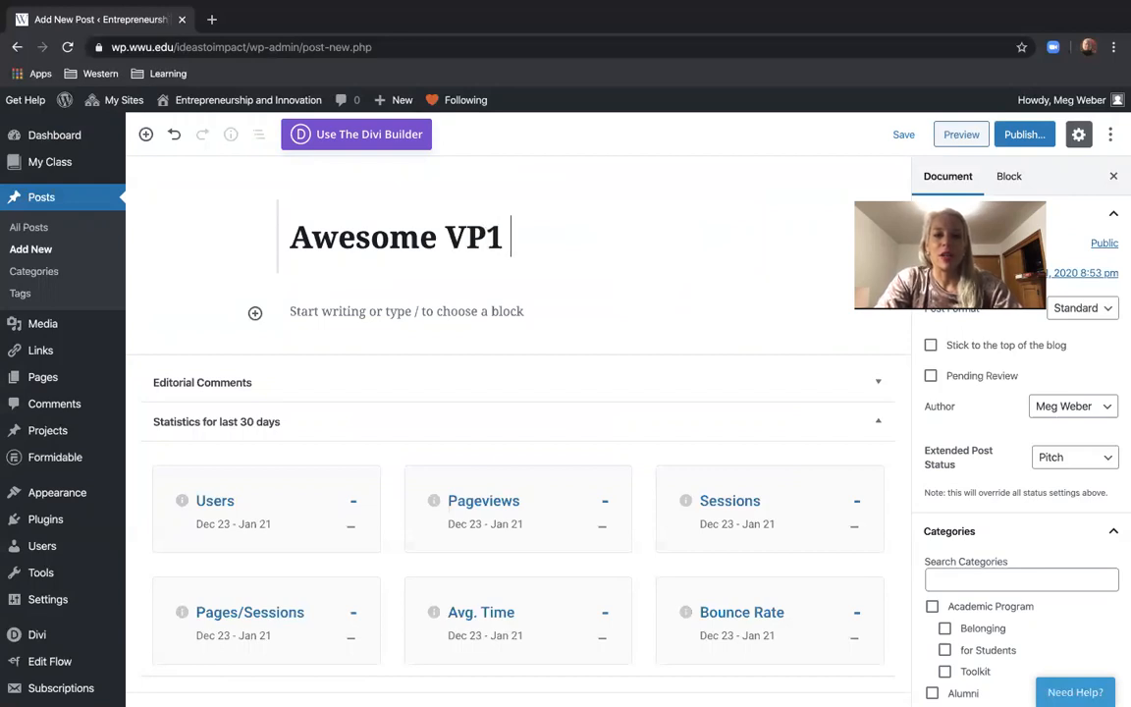
text(Brand )
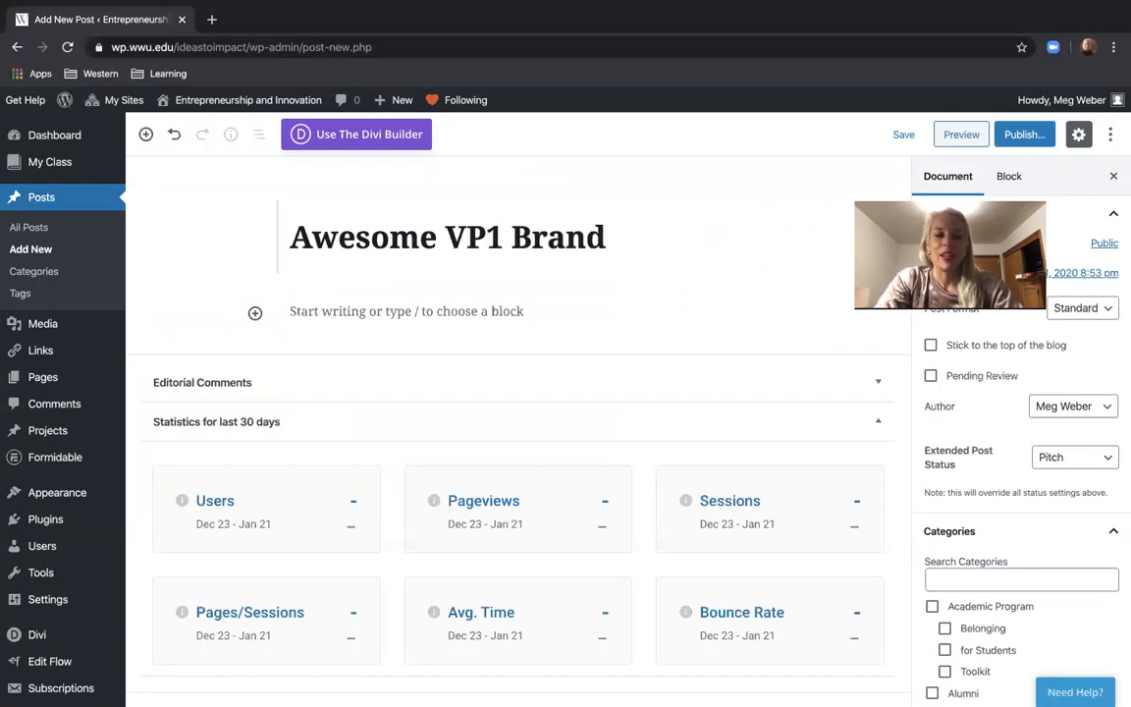
text(Genius)
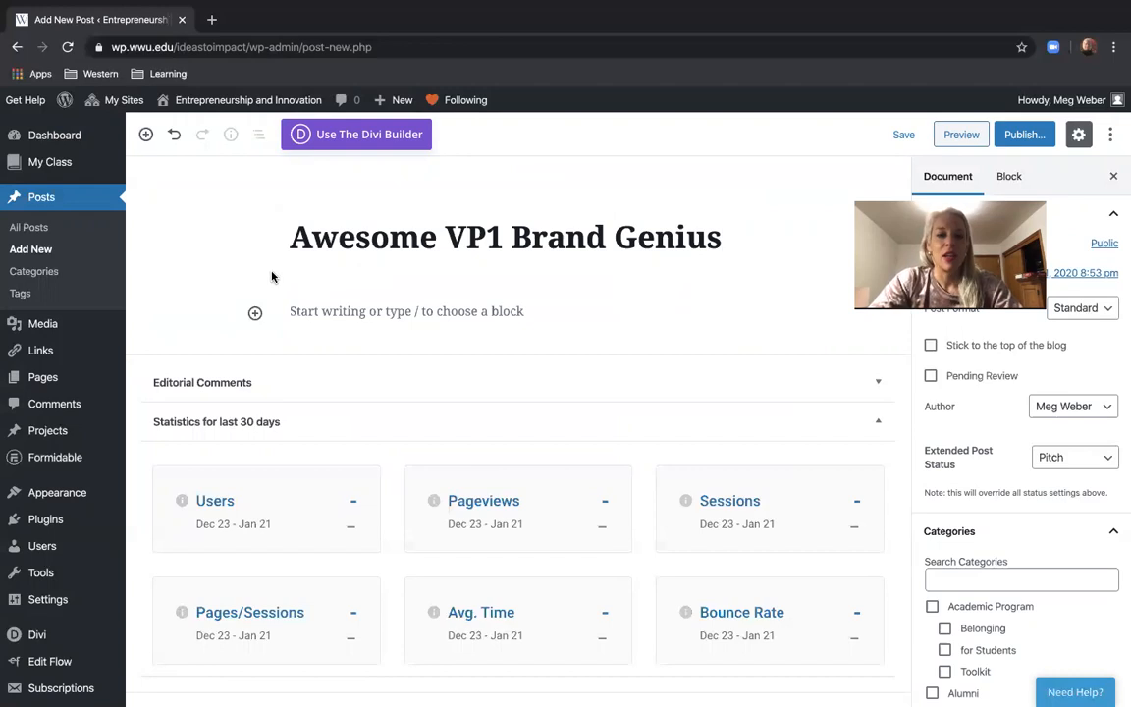
Write "We're the best" as the post's first paragraph.
click(305, 306)
text(We're the bes)
key(BackSpace)
key(BackSpace)
text(bes)
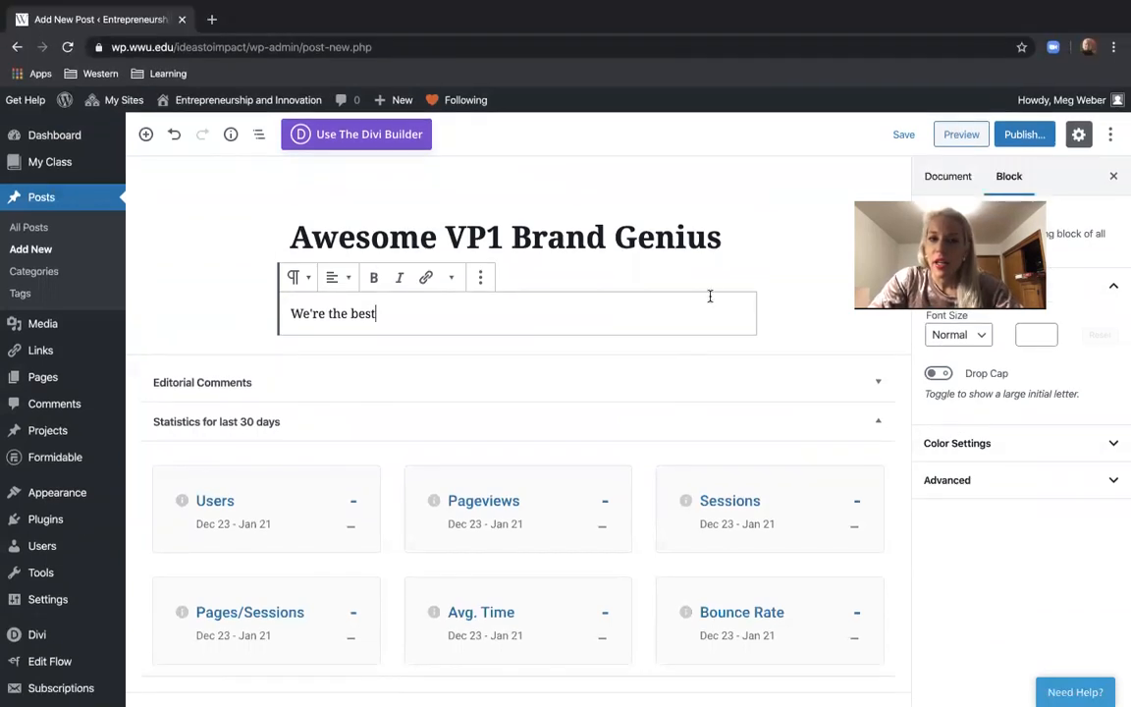
Assign the post to the category Venture Project One W20 in the document settings.
click(750, 241)
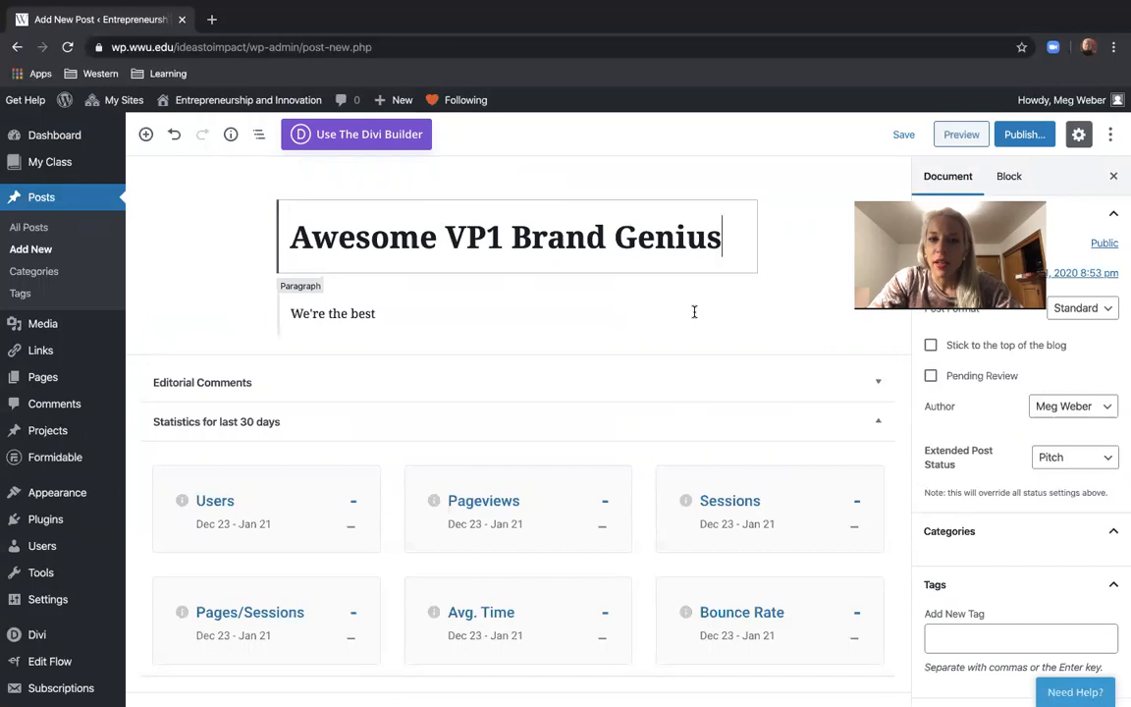
scroll(934, 533, down, 5)
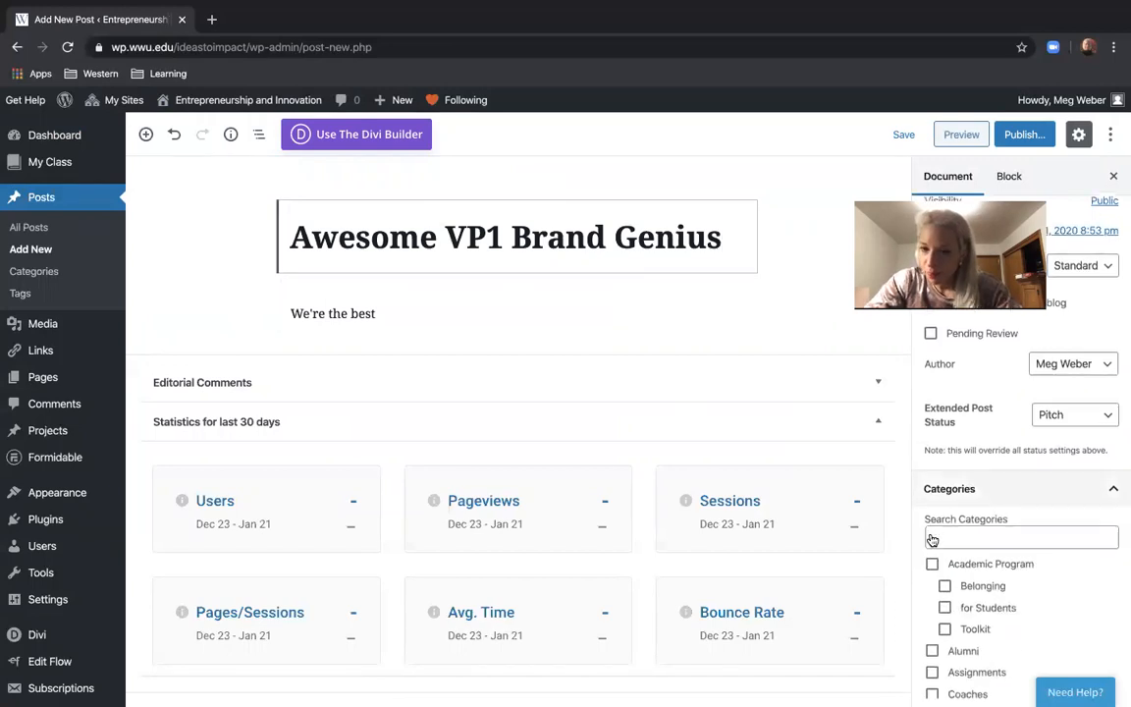
scroll(933, 538, down, 3)
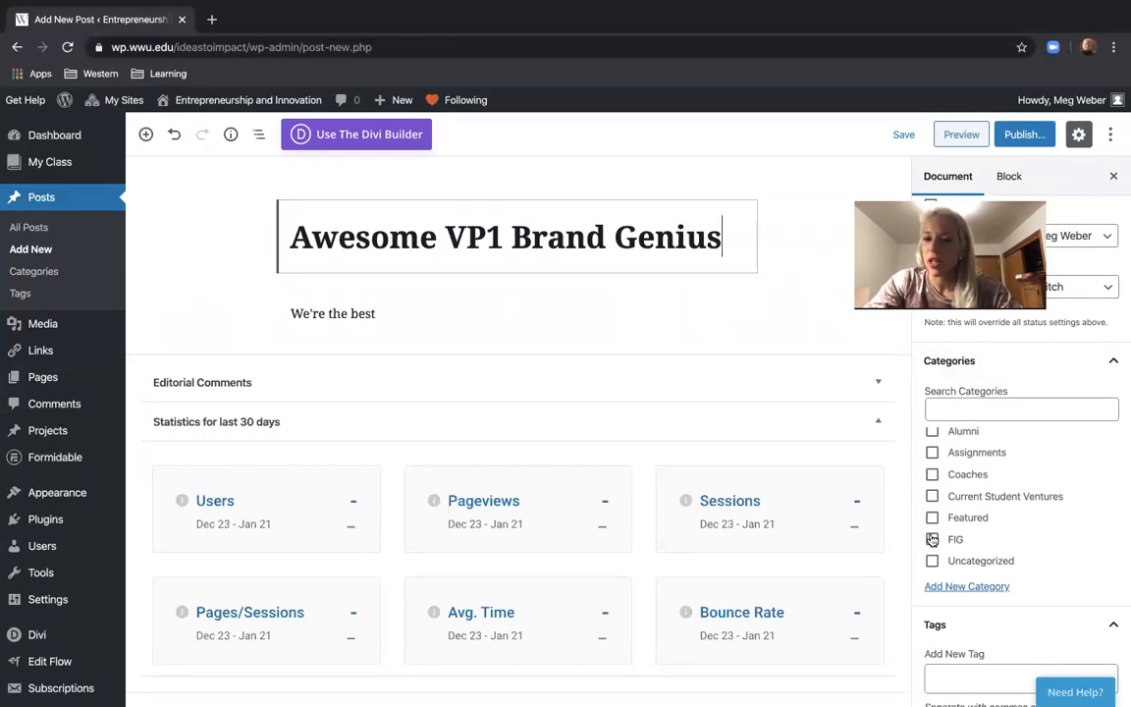
scroll(987, 519, down, 3)
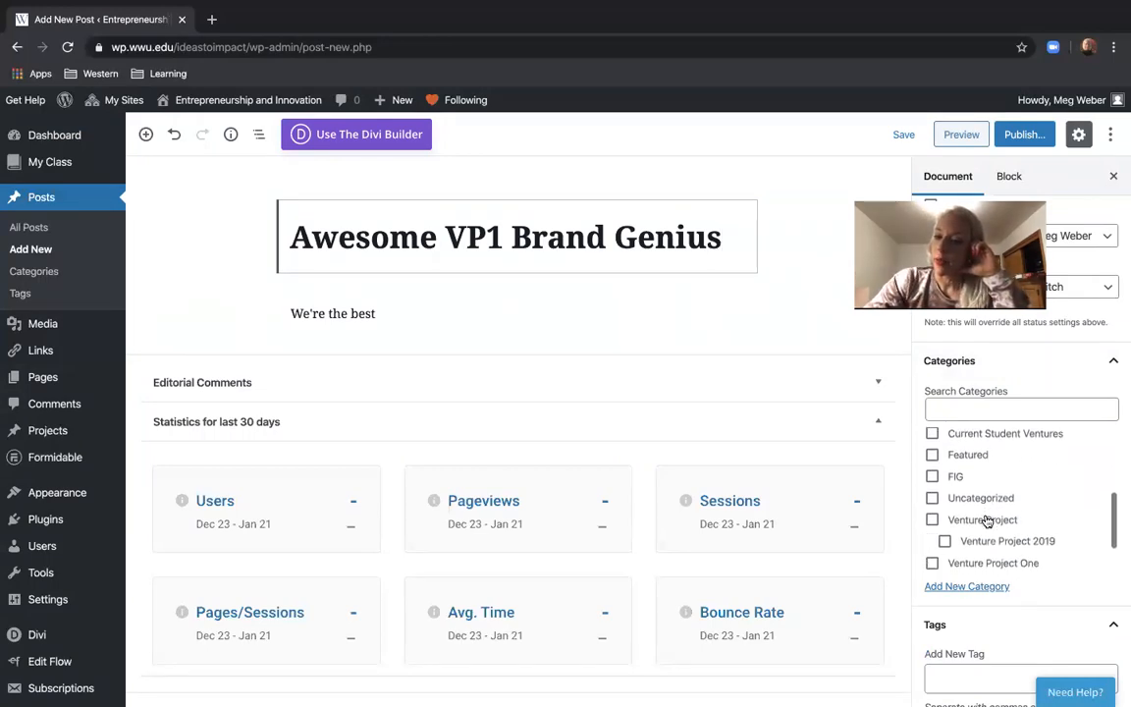
scroll(986, 523, down, 1)
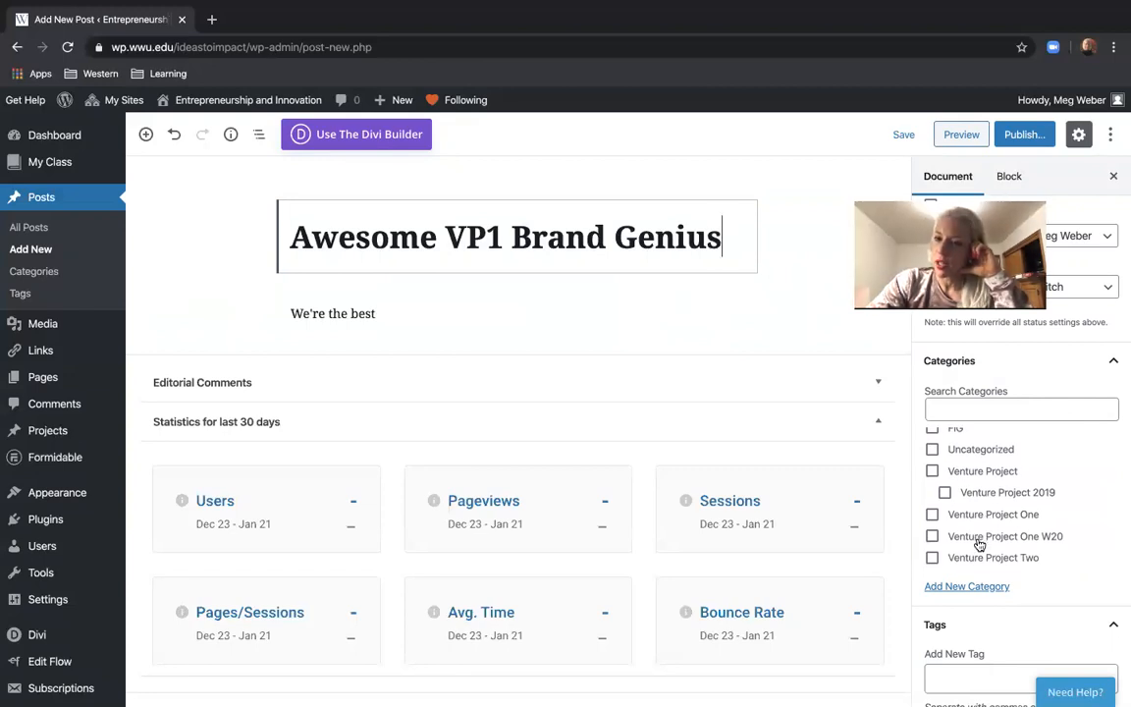
click(978, 540)
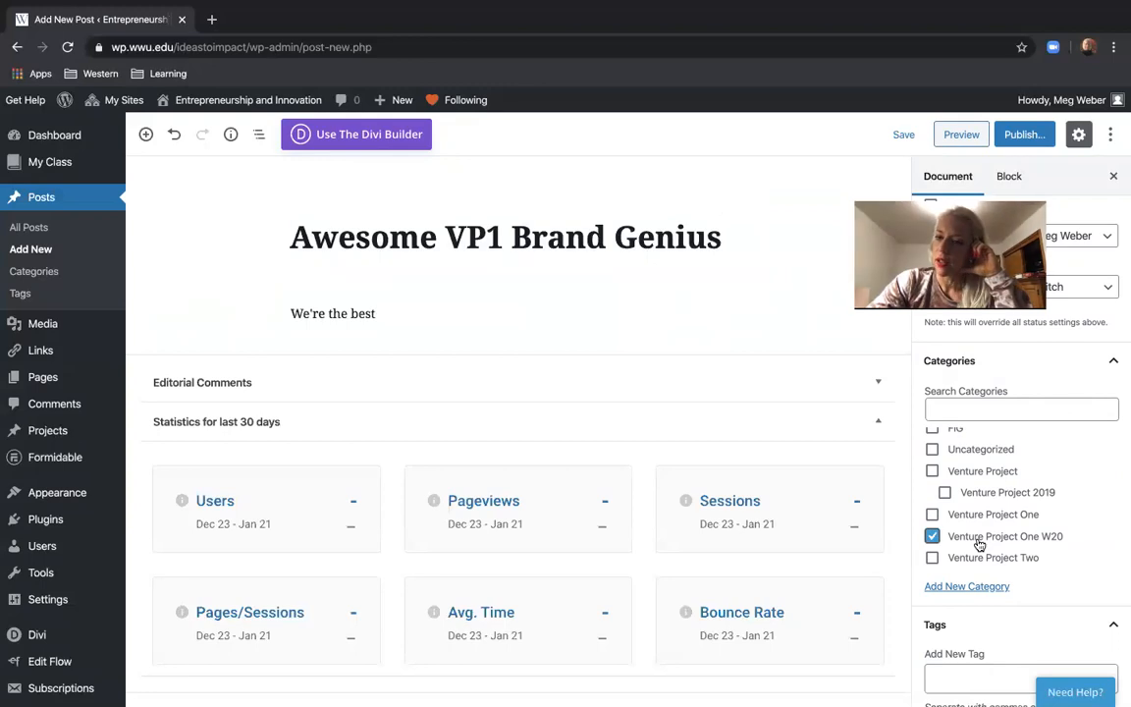
Set the blue Western Washington University logo (wwuLogo) from the media library as the post's featured image.
scroll(979, 543, down, 3)
scroll(979, 544, down, 2)
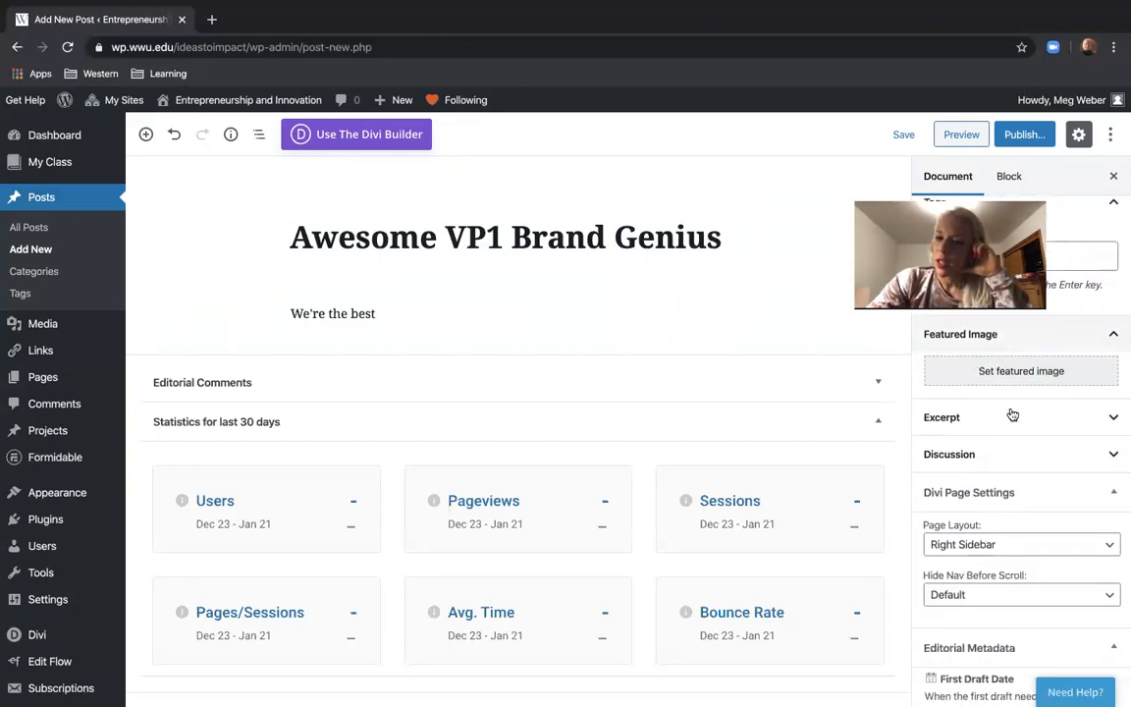
click(1021, 378)
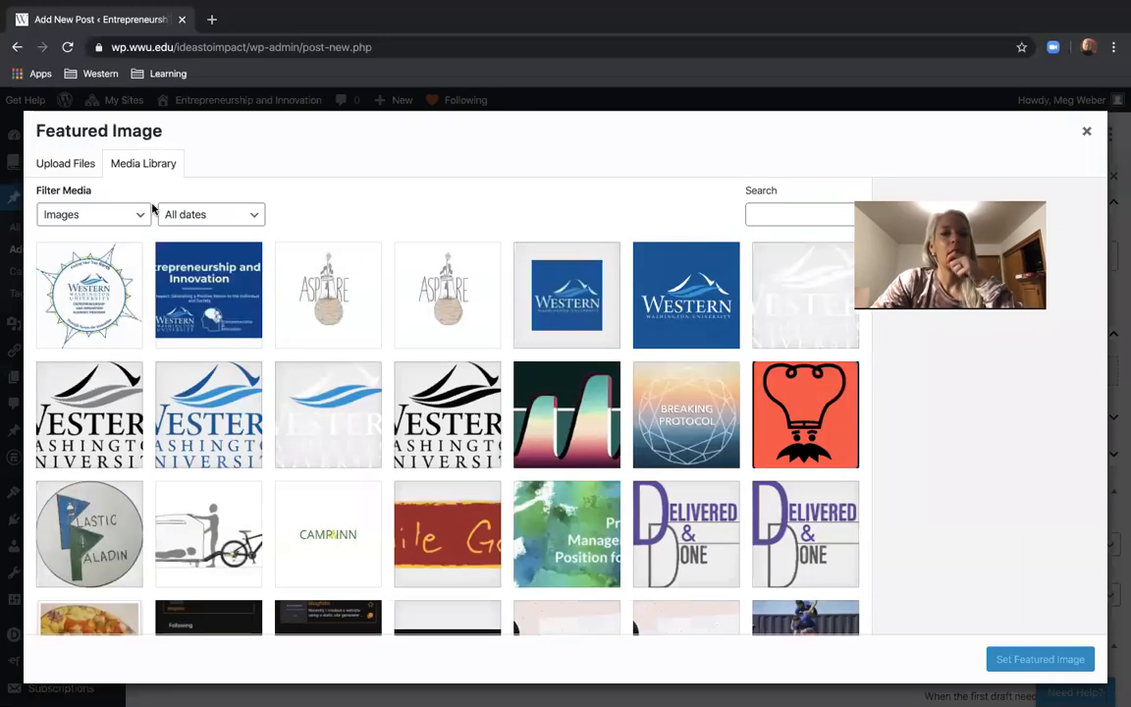
click(686, 294)
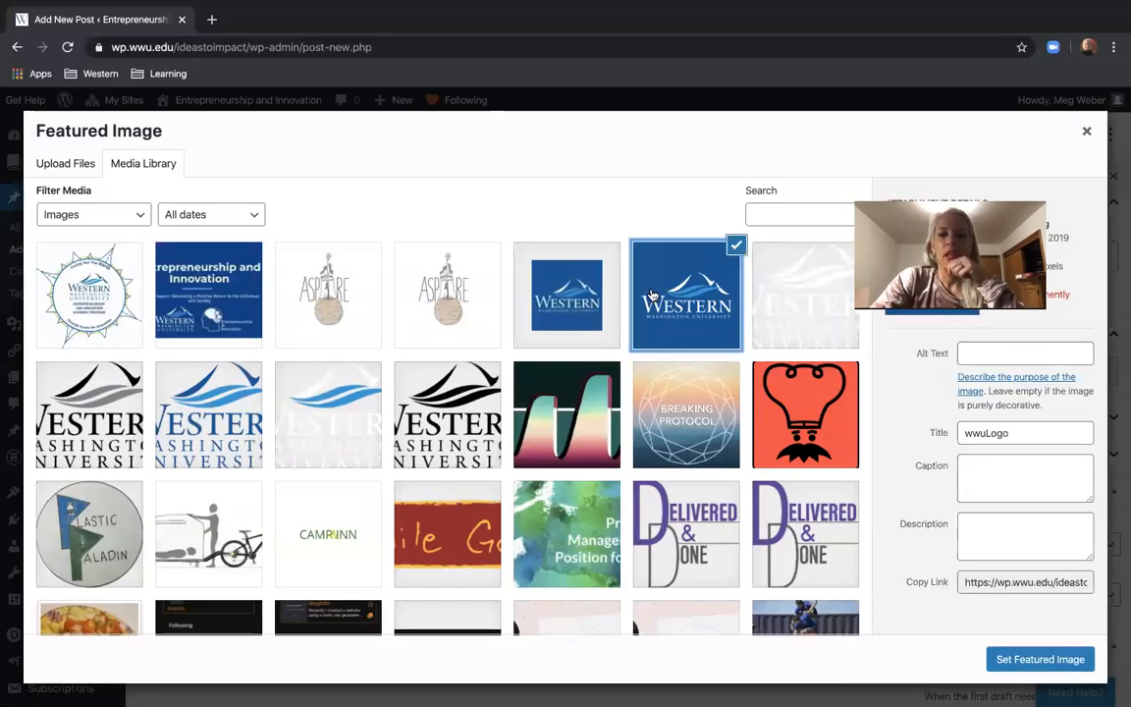
click(1047, 661)
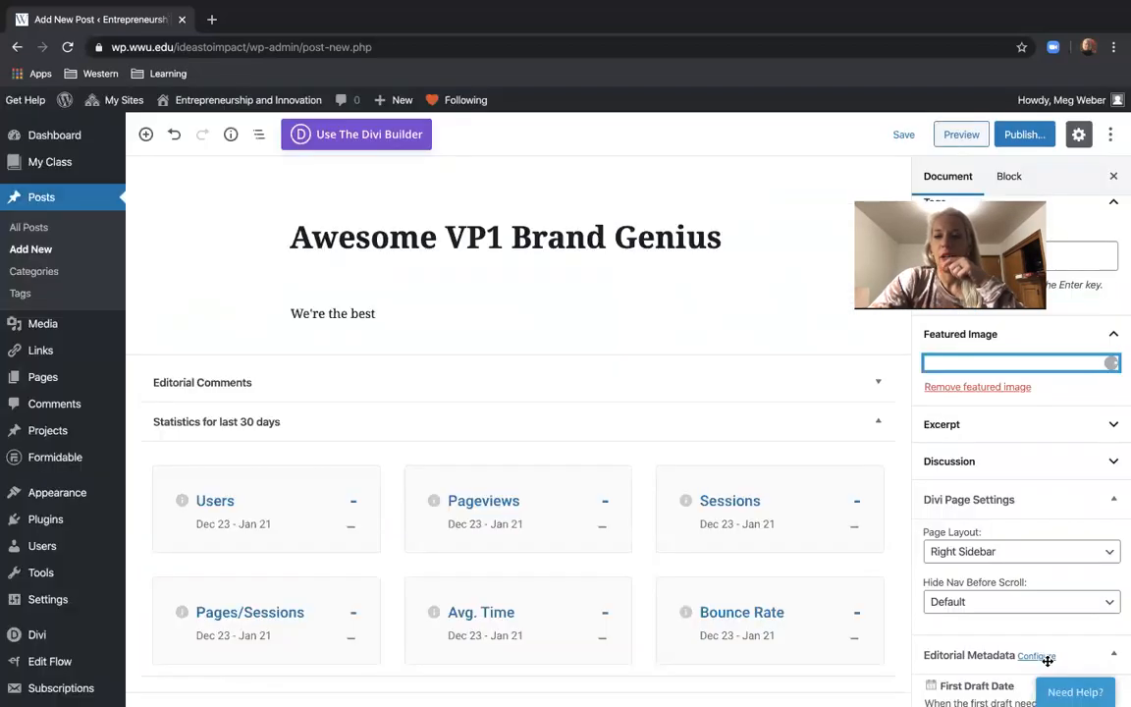
Review the post's category and featured image settings, and publish the post.
scroll(980, 577, down, 5)
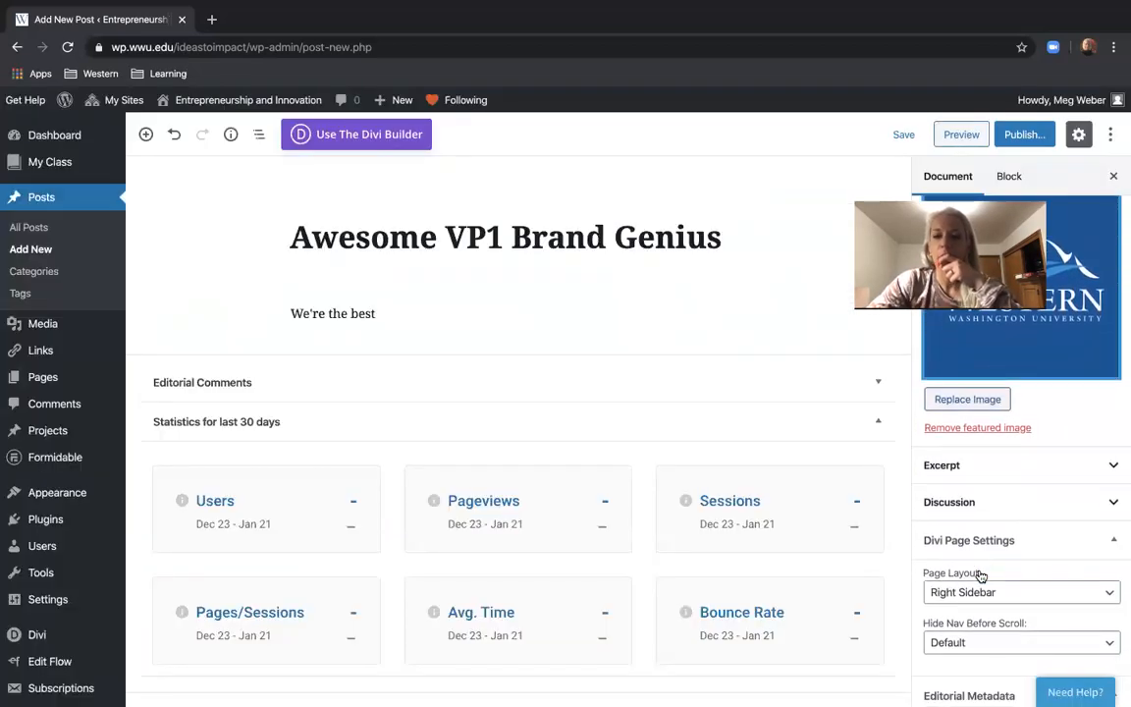
scroll(980, 577, down, 2)
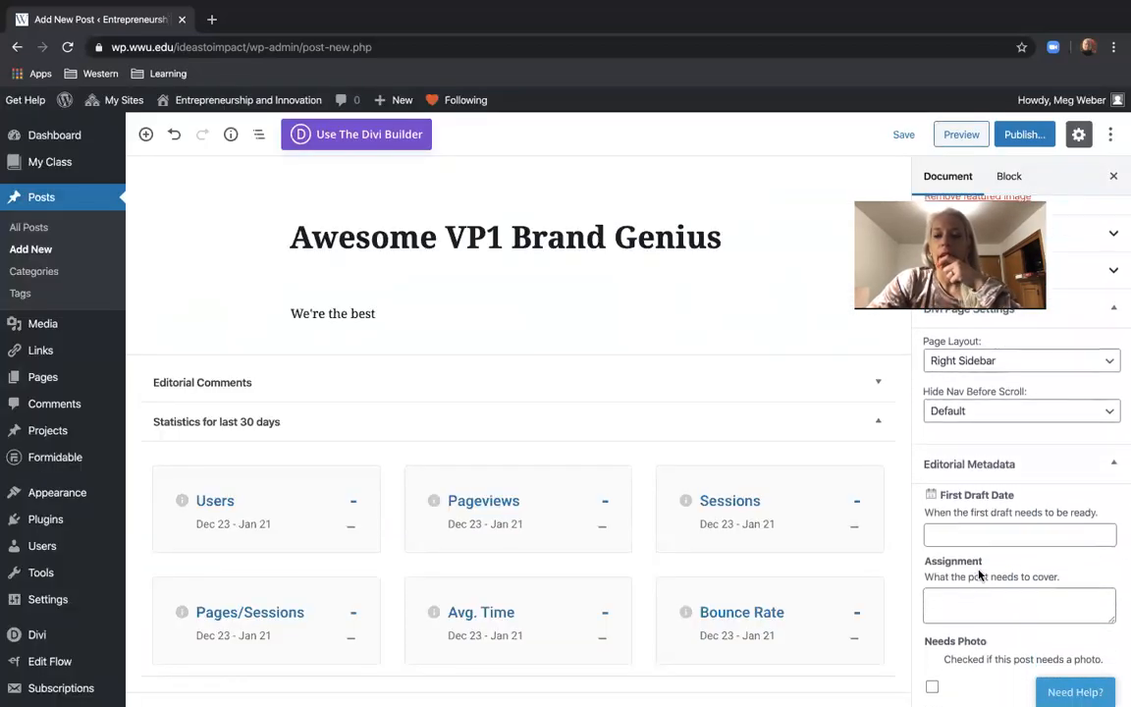
scroll(980, 577, up, 5)
scroll(980, 577, up, 6)
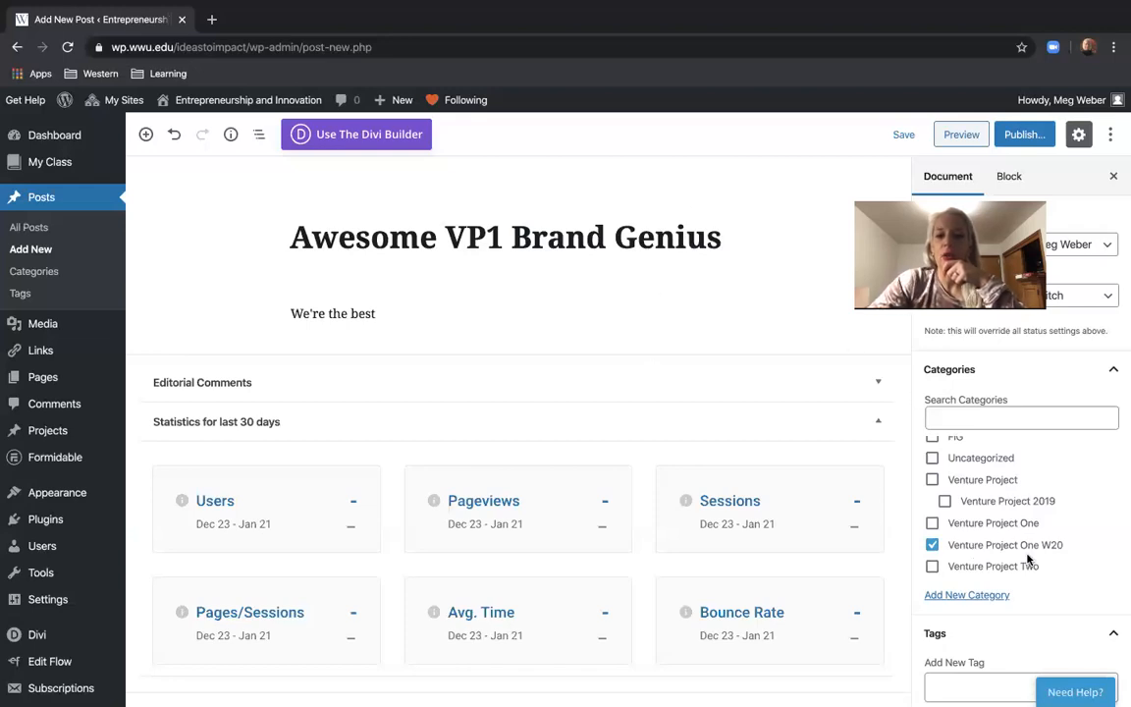
scroll(1029, 558, down, 3)
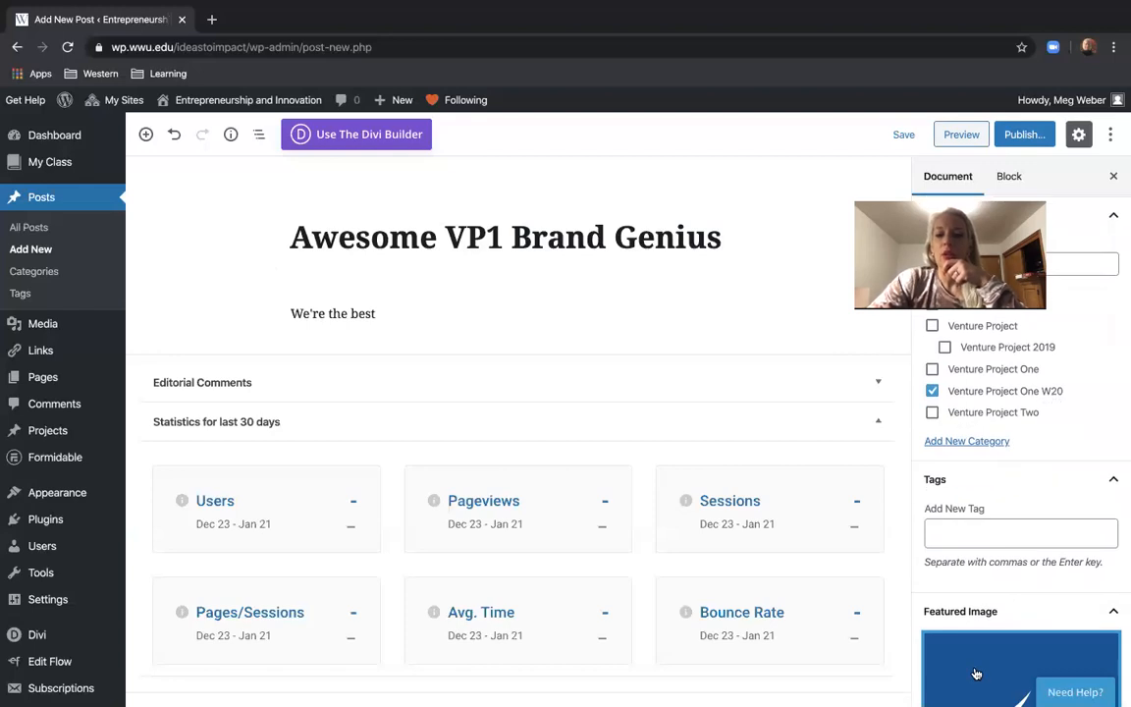
click(1026, 136)
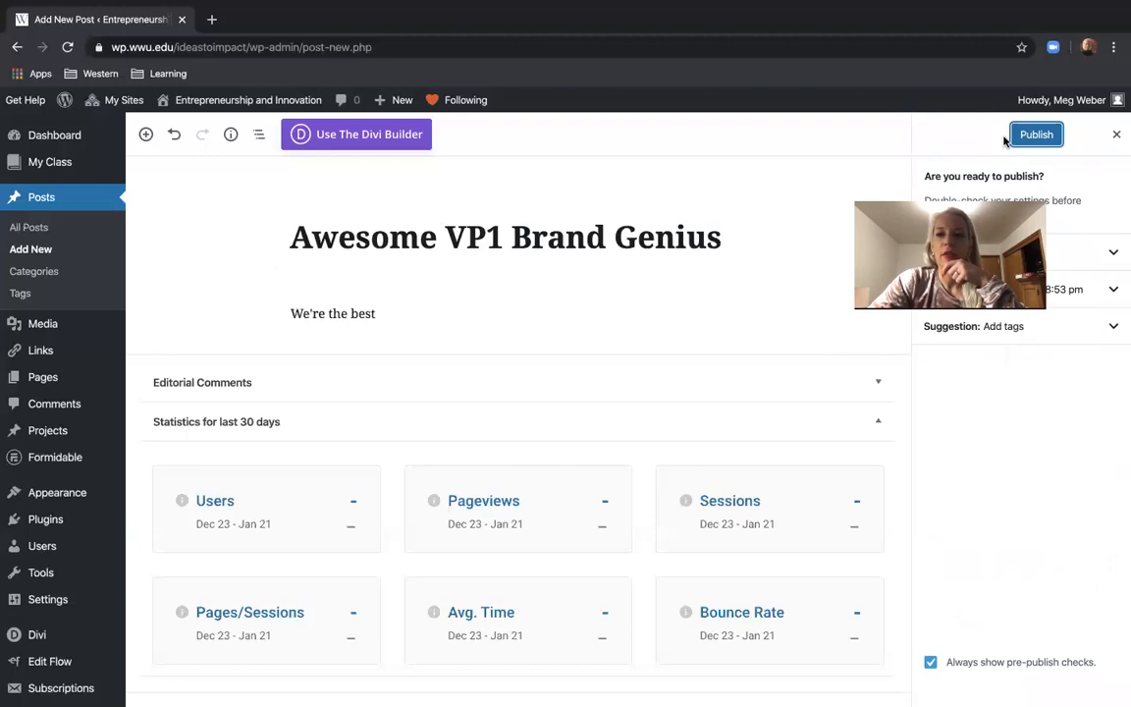
click(1037, 138)
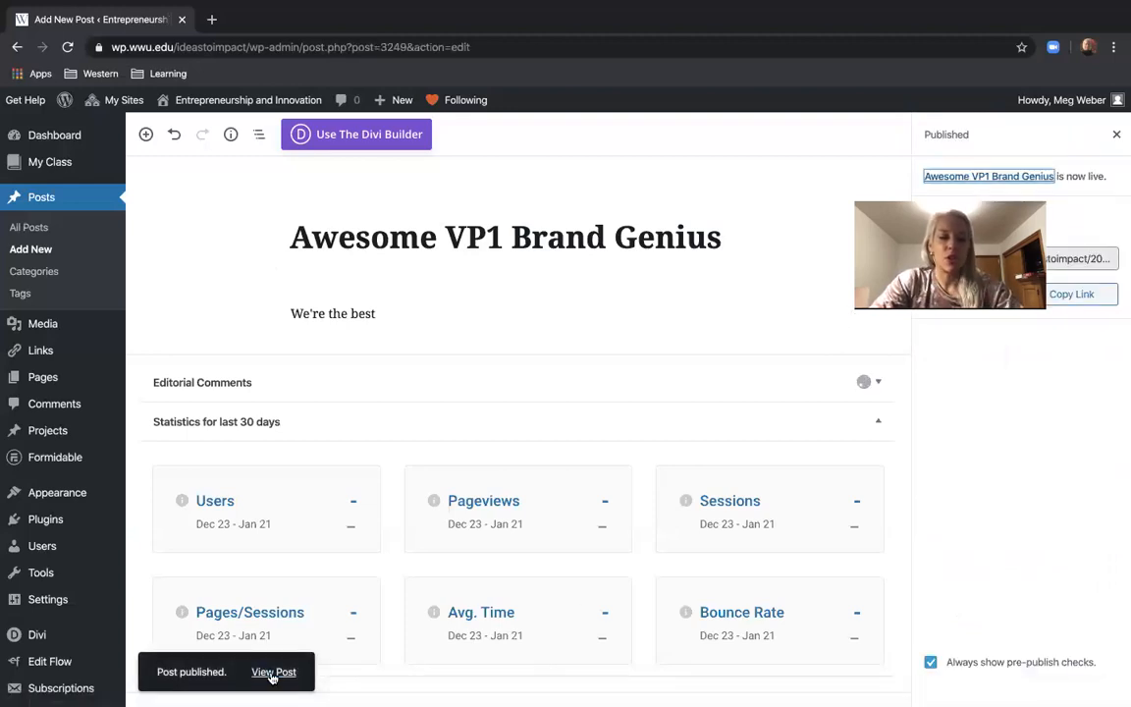
View the published post on the site and check its title, category, featured image and text.
click(273, 672)
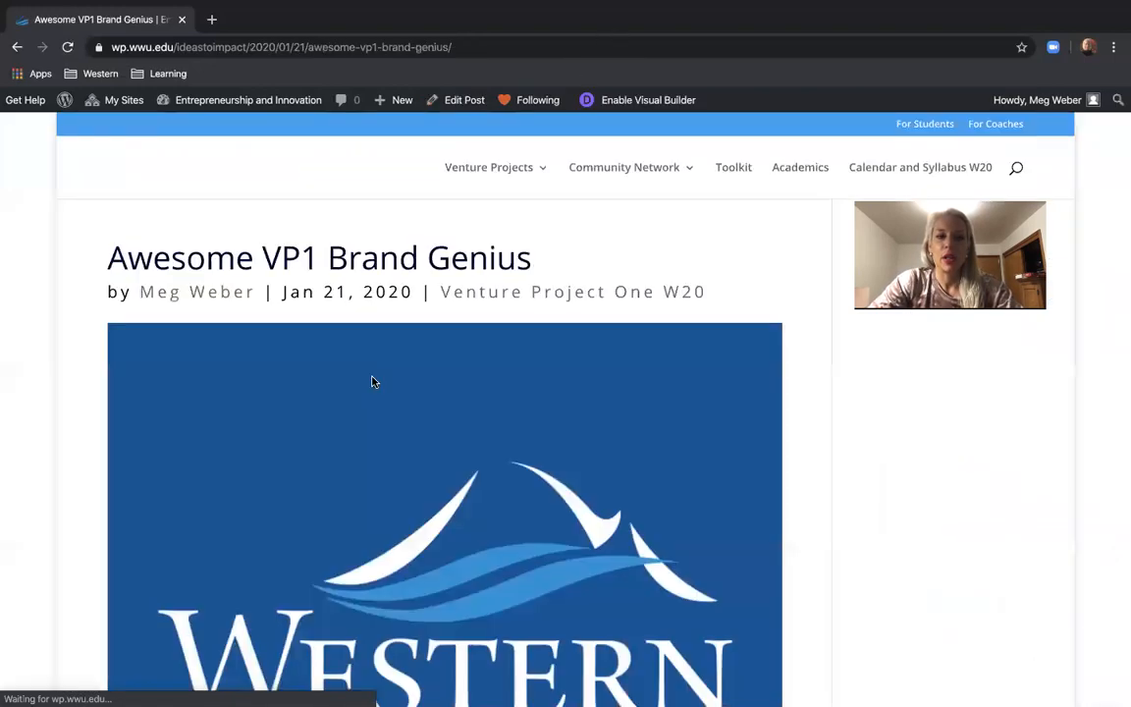
scroll(400, 334, down, 3)
scroll(401, 342, down, 3)
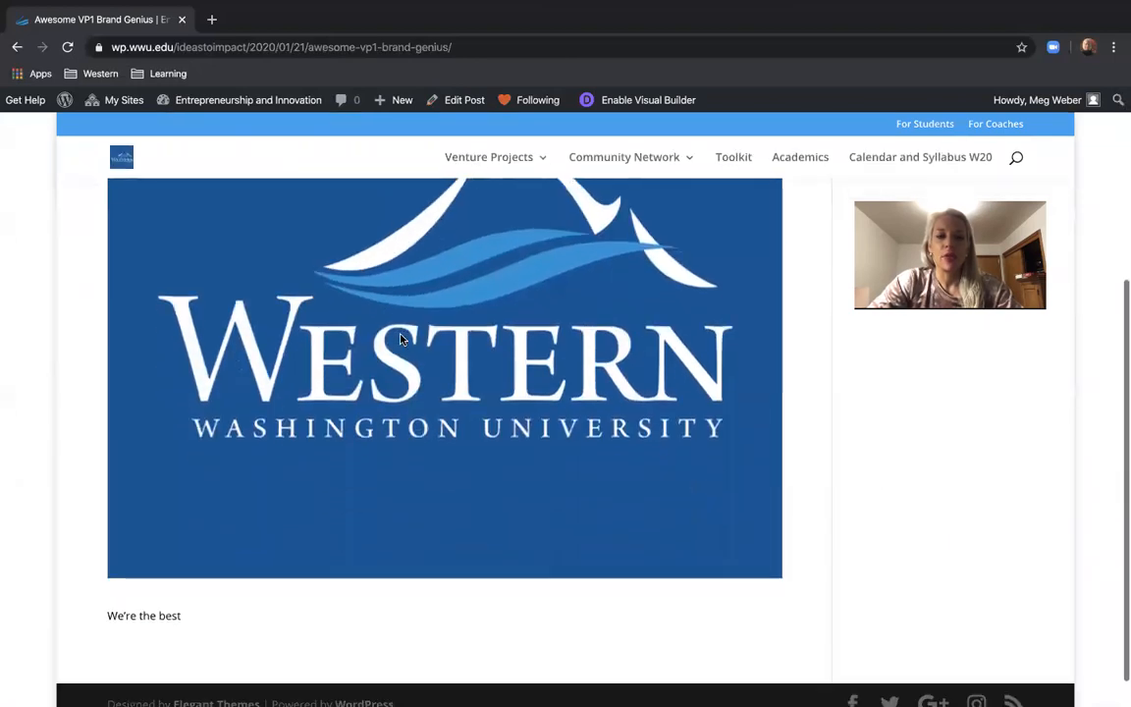
scroll(401, 341, up, 6)
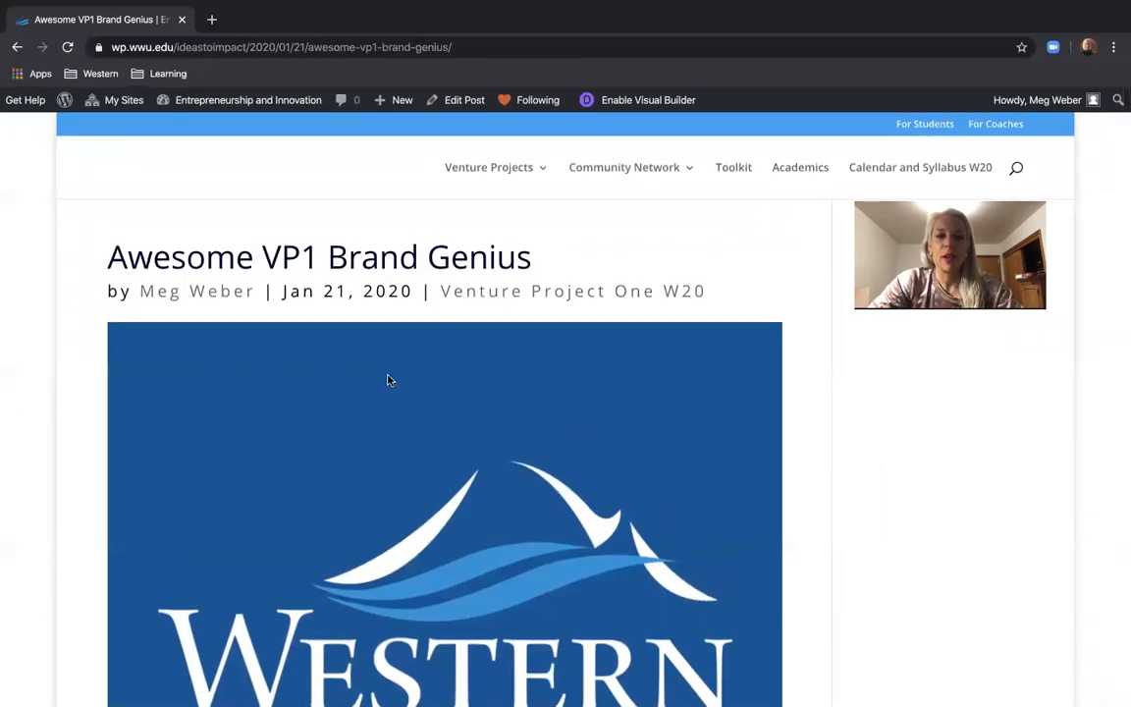
Open wp.wwu.edu/ideastoimpact in a new browser tab and look for the post on its Venture Project One page.
key(ctrl+t)
text(wp)
key(Return)
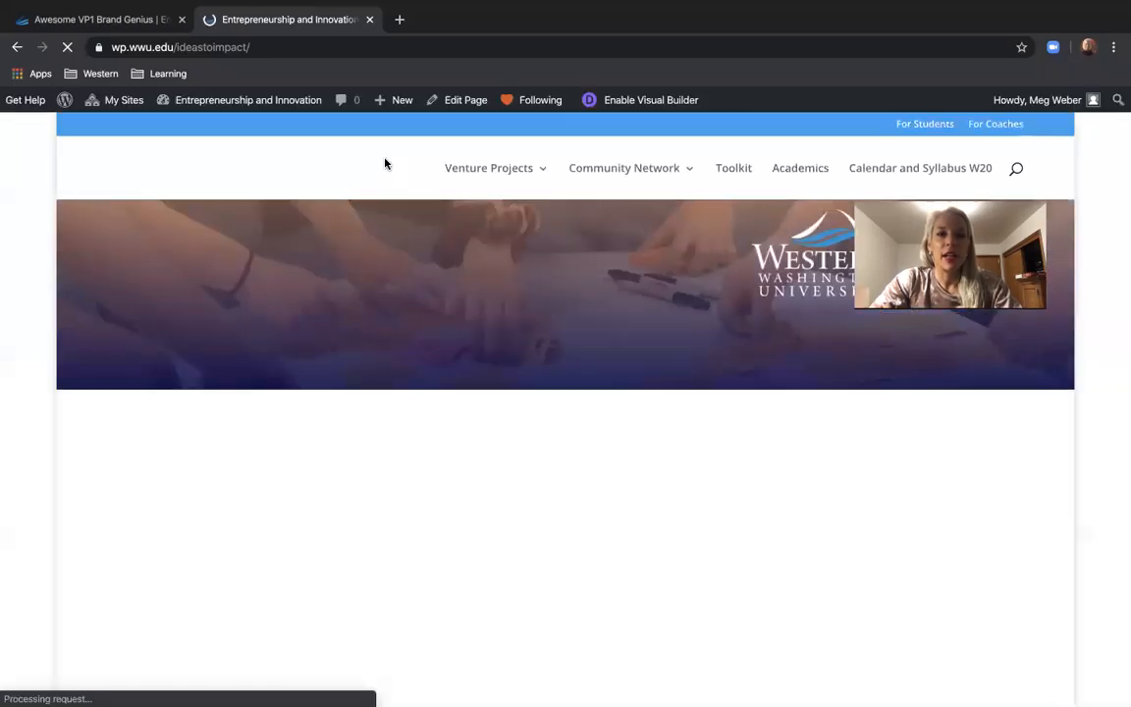
mouse_move(510, 168)
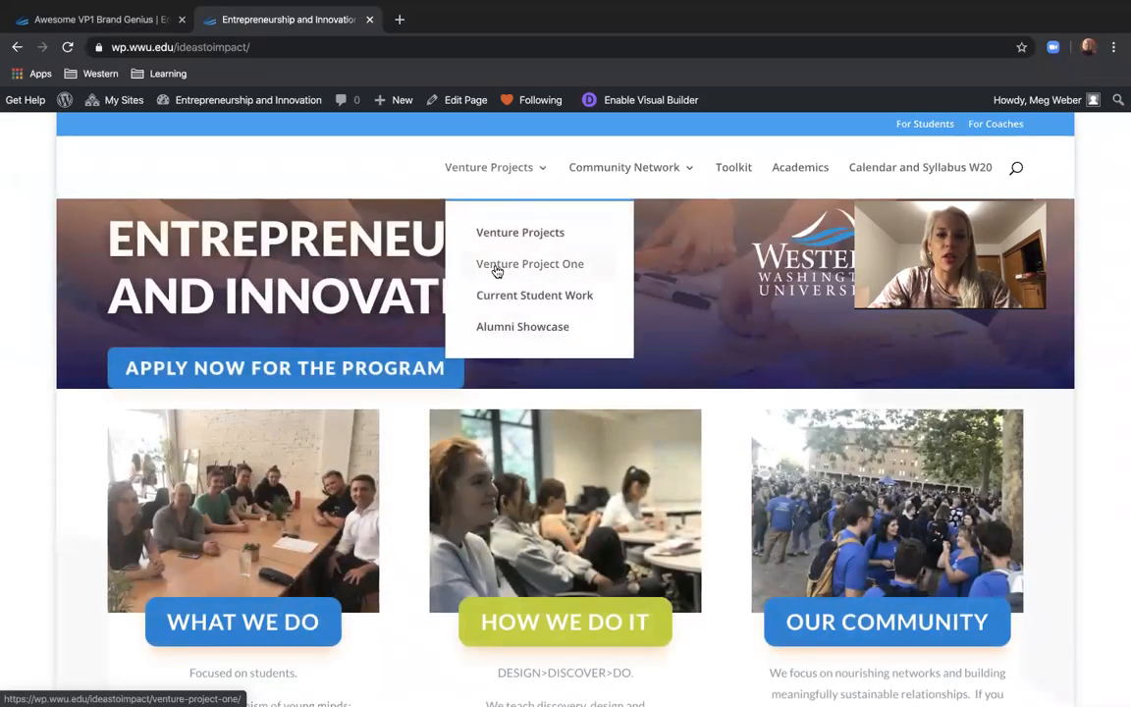
click(498, 271)
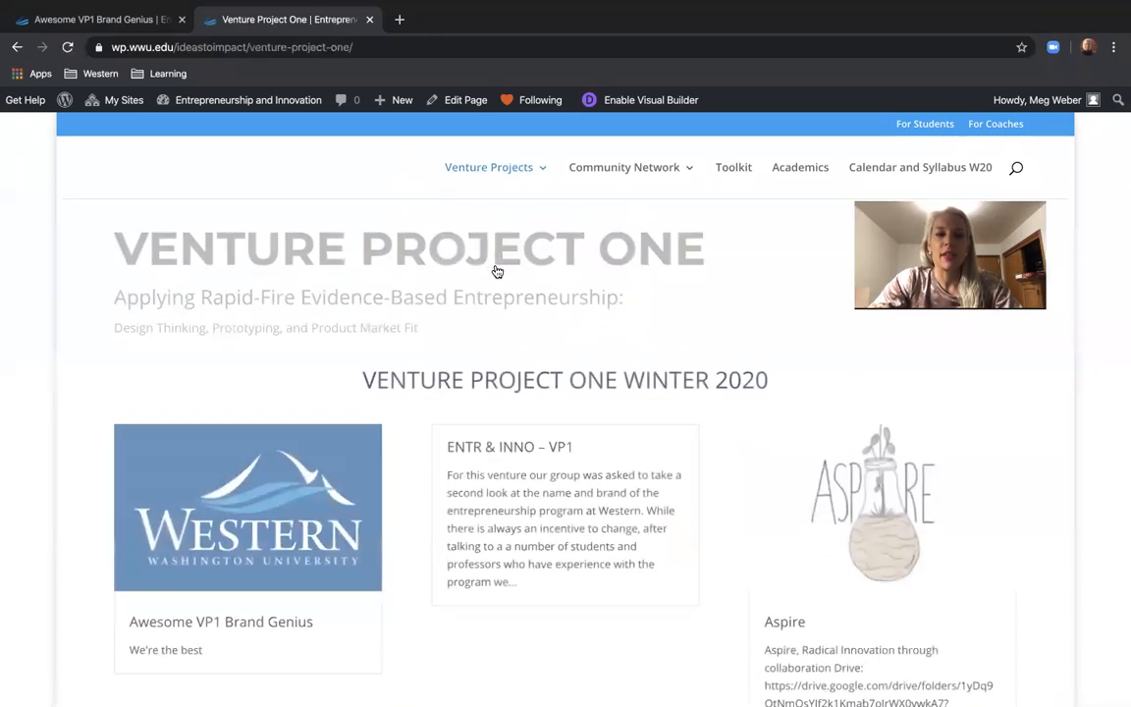
scroll(402, 498, down, 2)
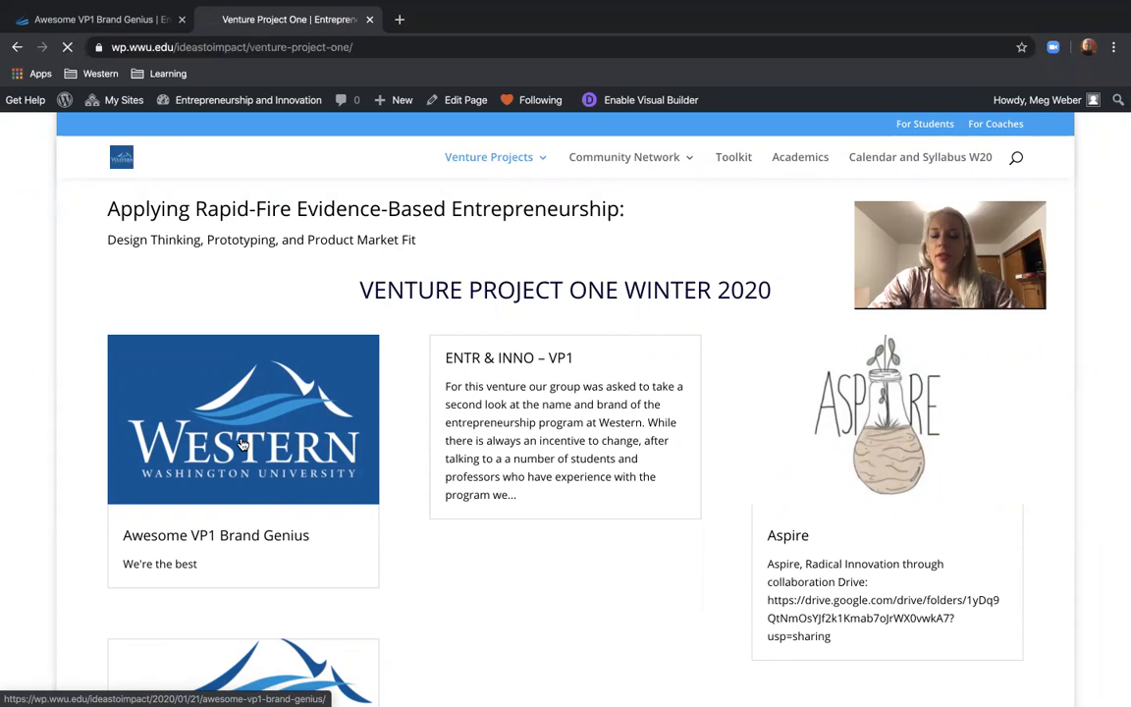
Open the "Awesome VP1 Brand Genius" post from the Venture Project One page and compare it with the copy in the other tab.
click(243, 444)
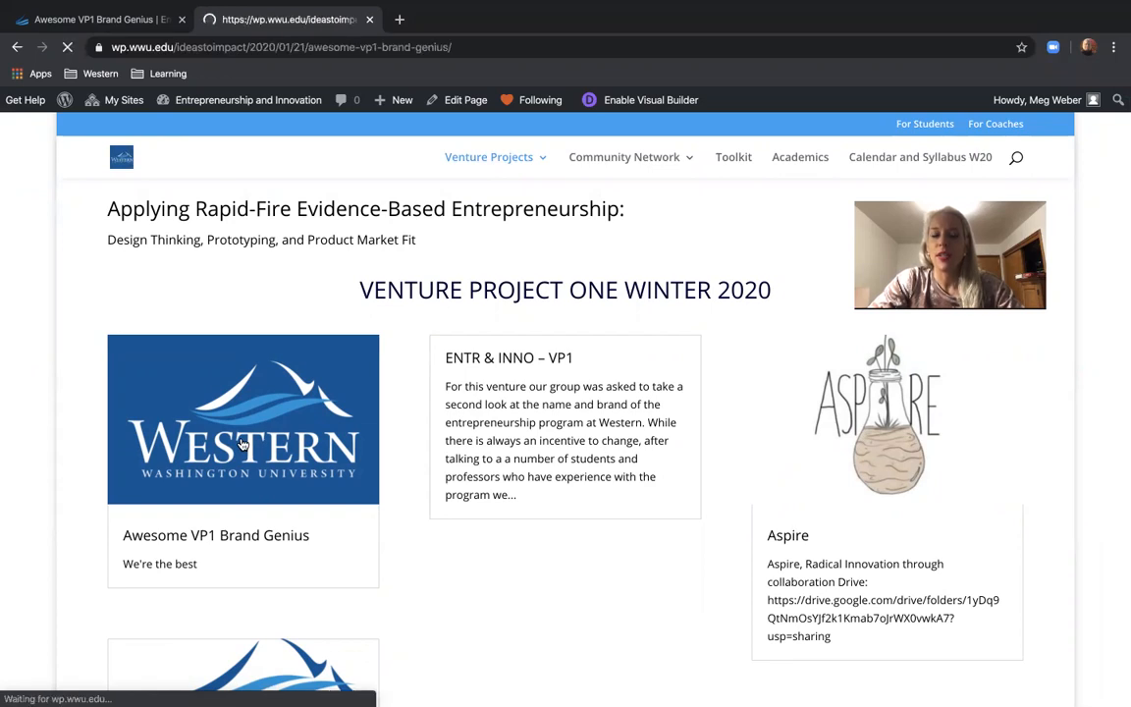
scroll(243, 445, down, 1)
scroll(242, 445, down, 2)
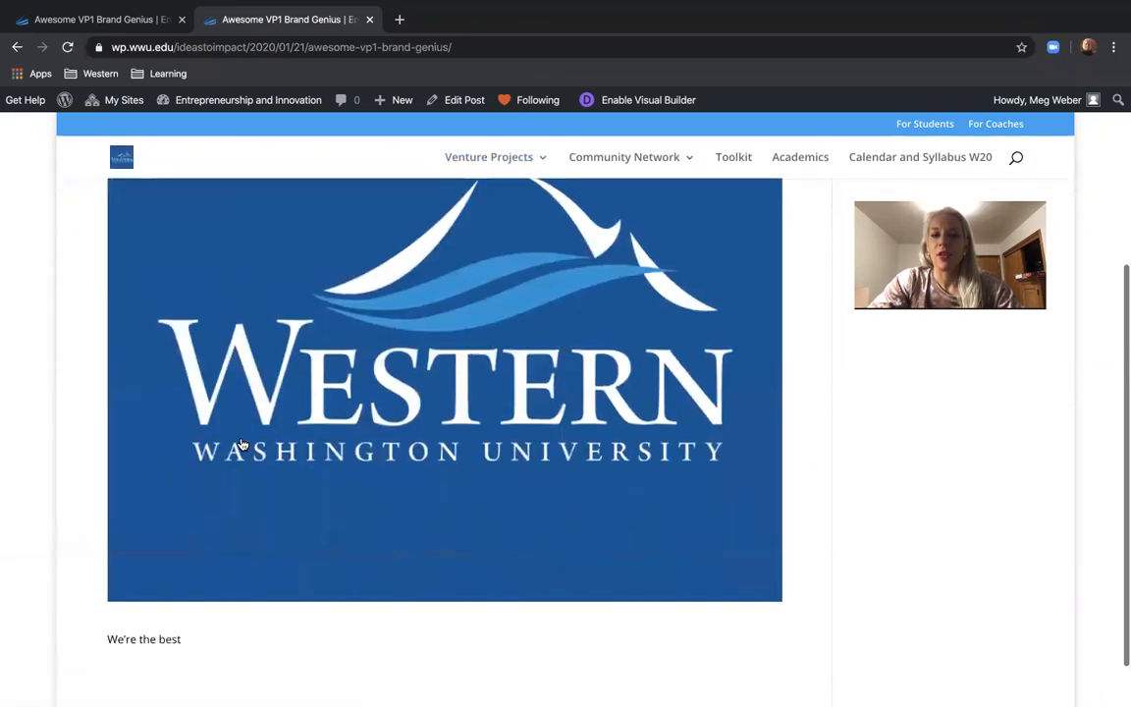
scroll(243, 445, up, 2)
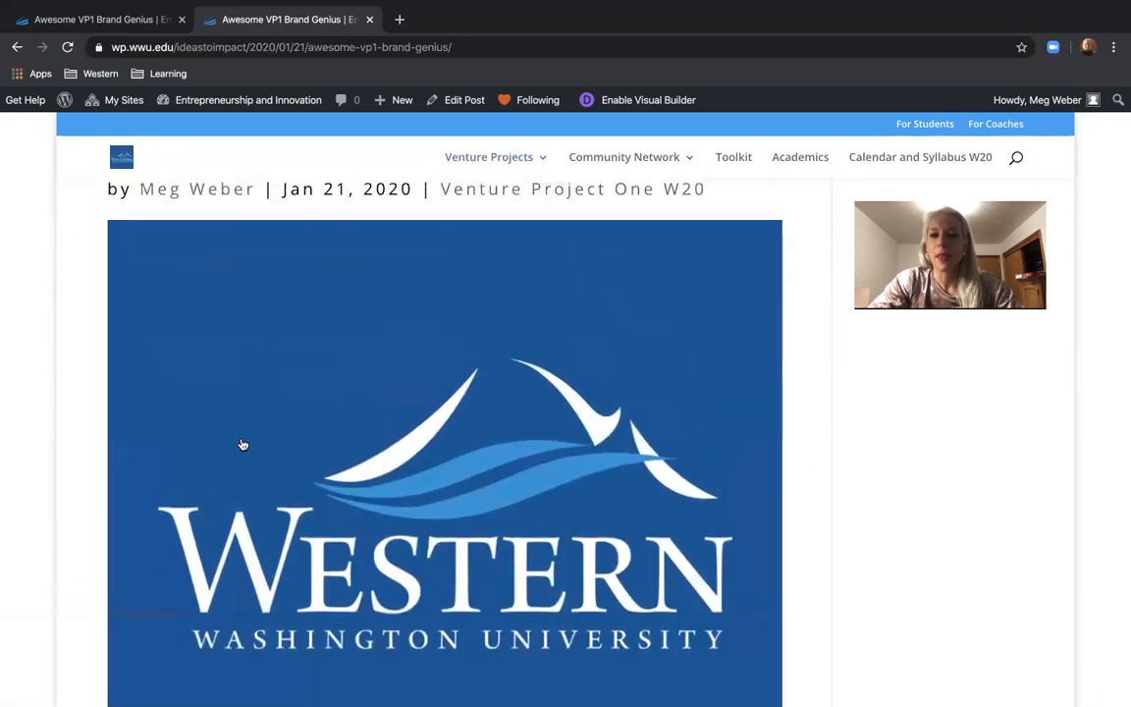
scroll(243, 445, up, 1)
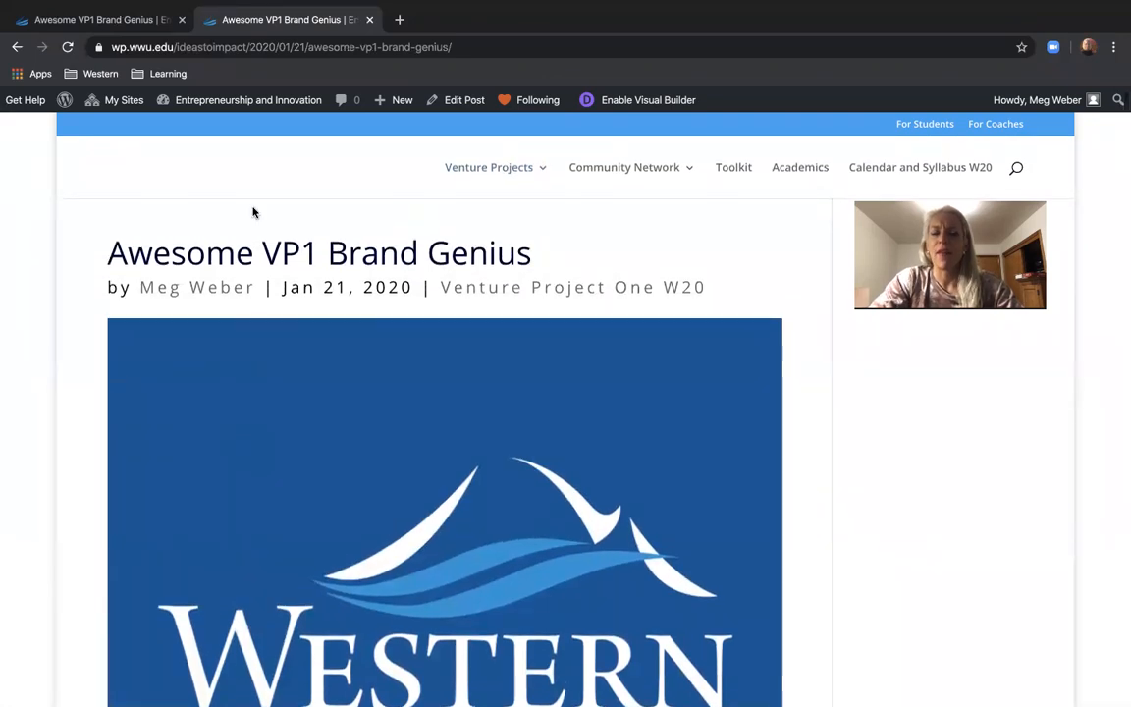
click(134, 21)
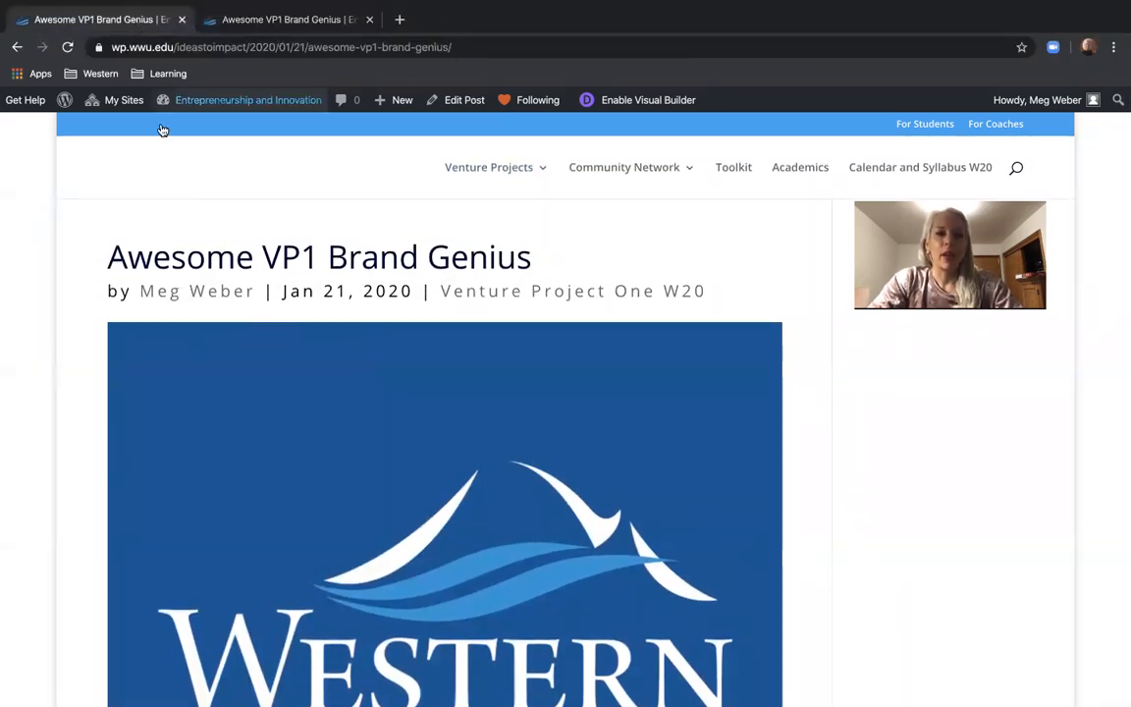
click(285, 16)
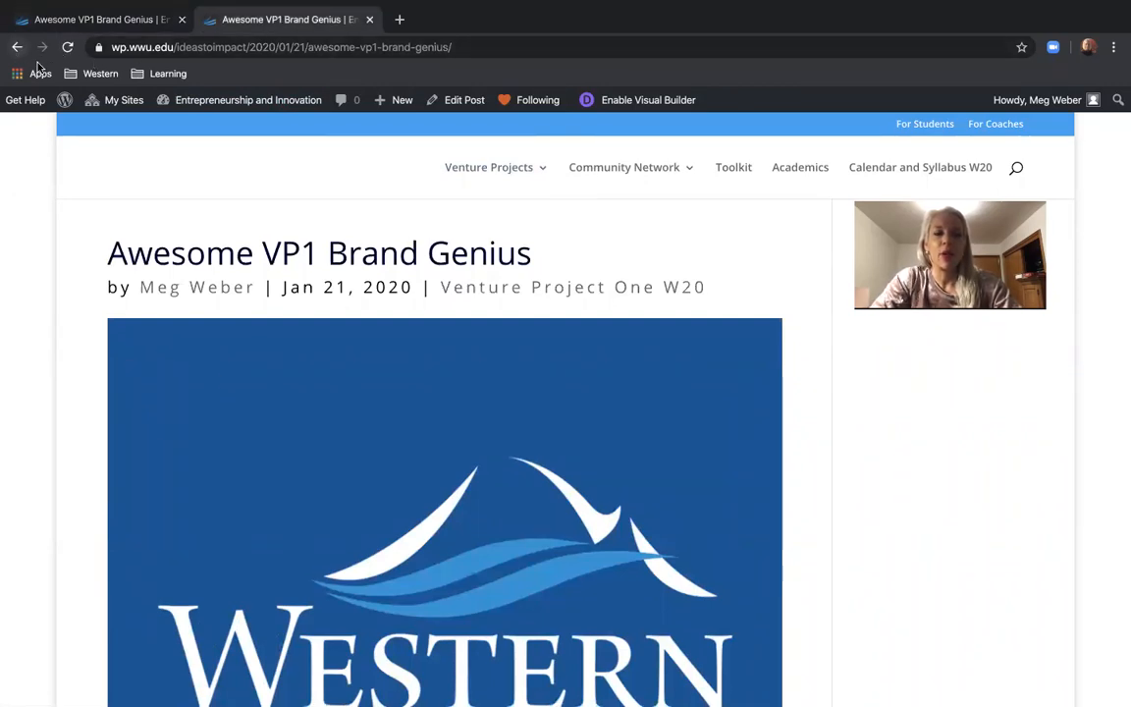
scroll(200, 402, down, 5)
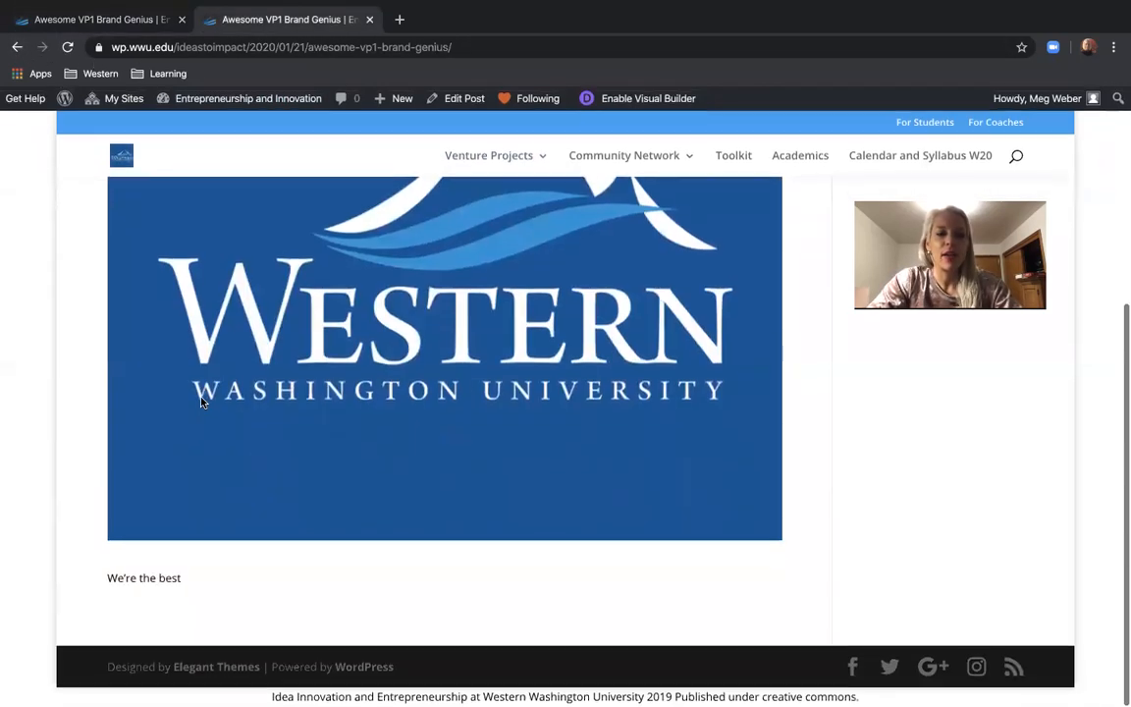
Return to the first browser tab and reopen the published "Awesome VP1 Brand Genius" post for editing.
click(138, 22)
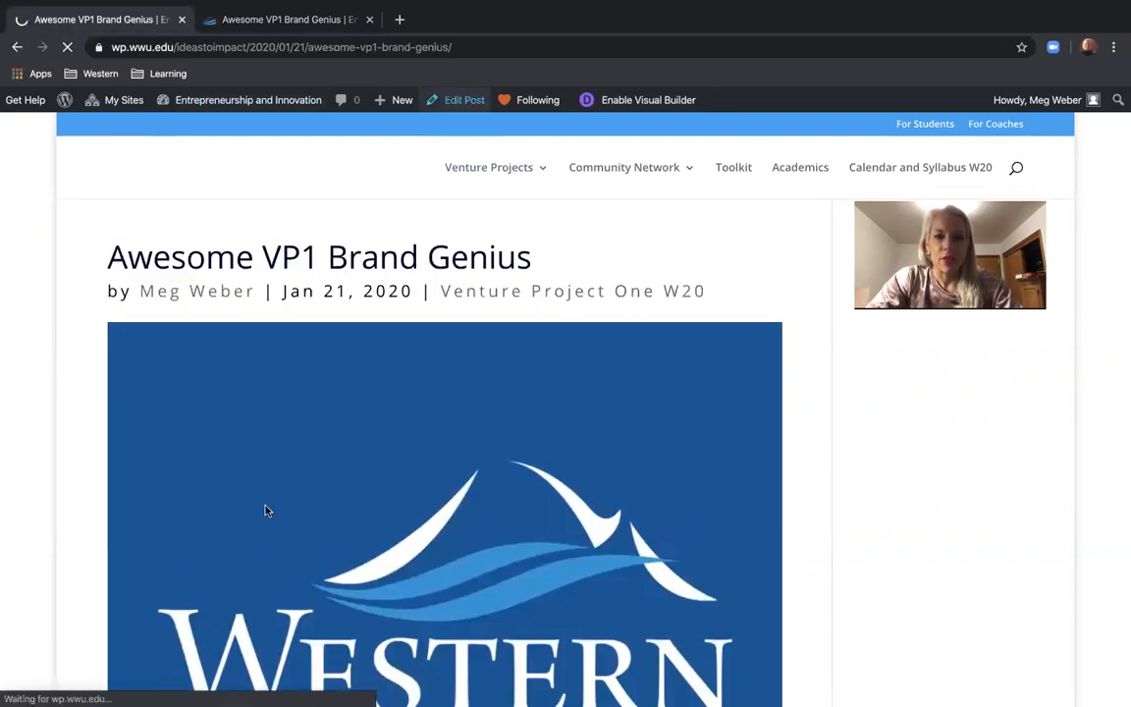
scroll(265, 509, down, 4)
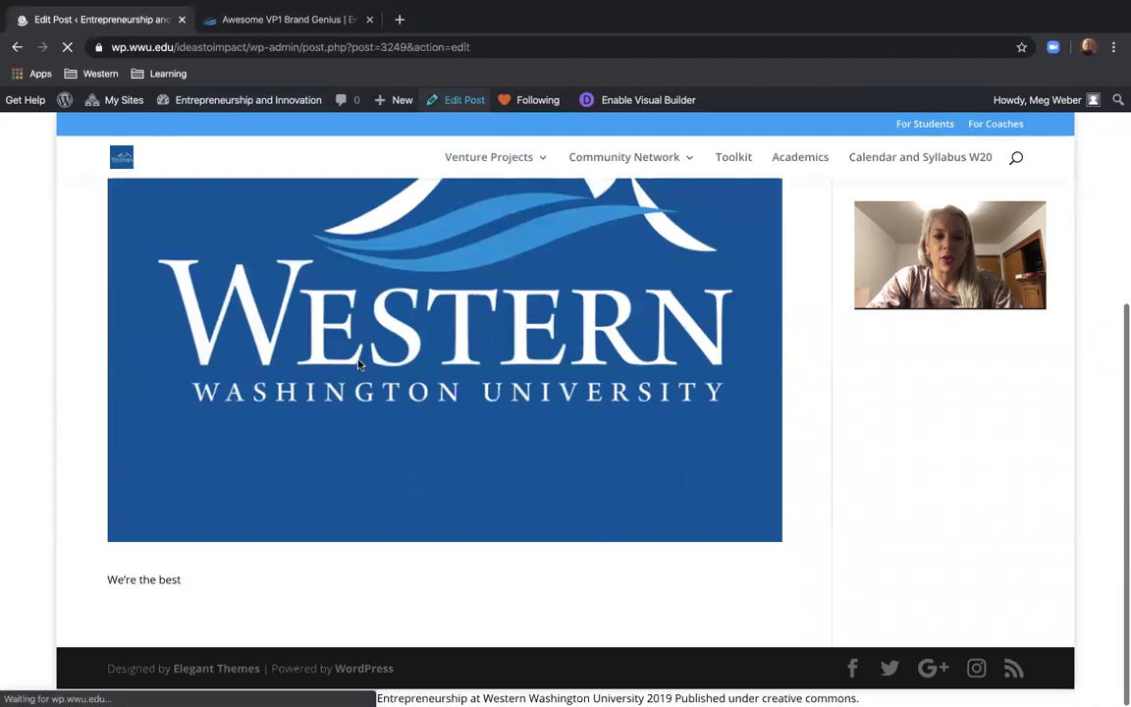
scroll(407, 306, down, 1)
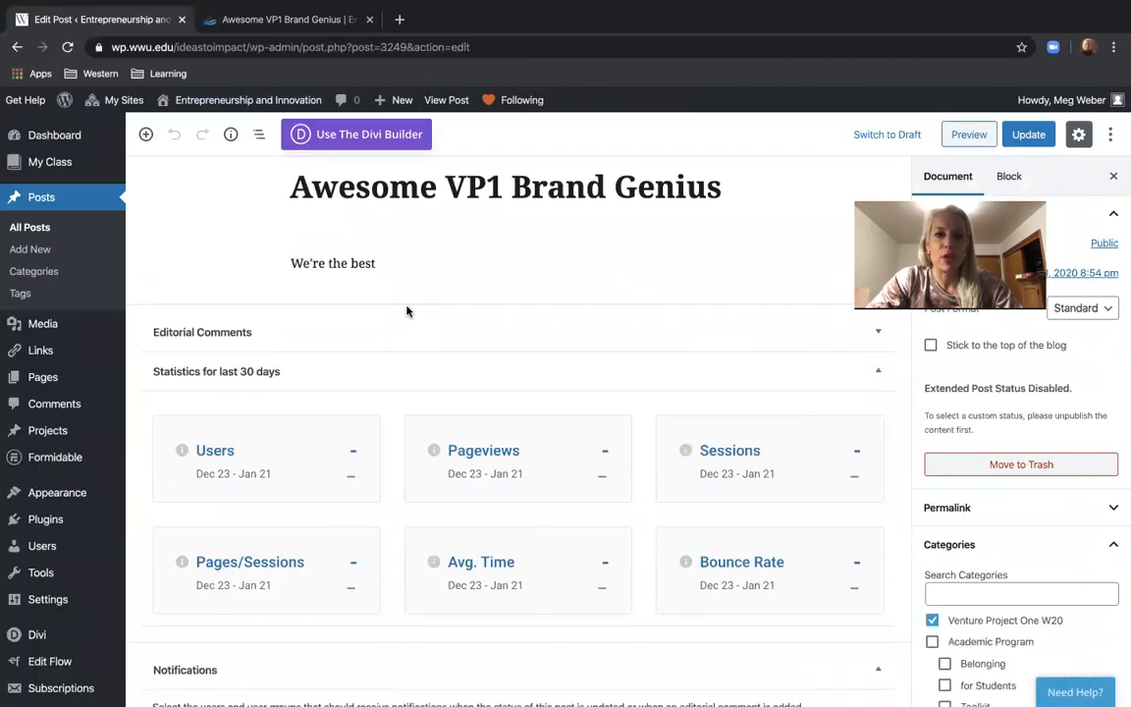
scroll(408, 311, down, 1)
scroll(408, 307, up, 1)
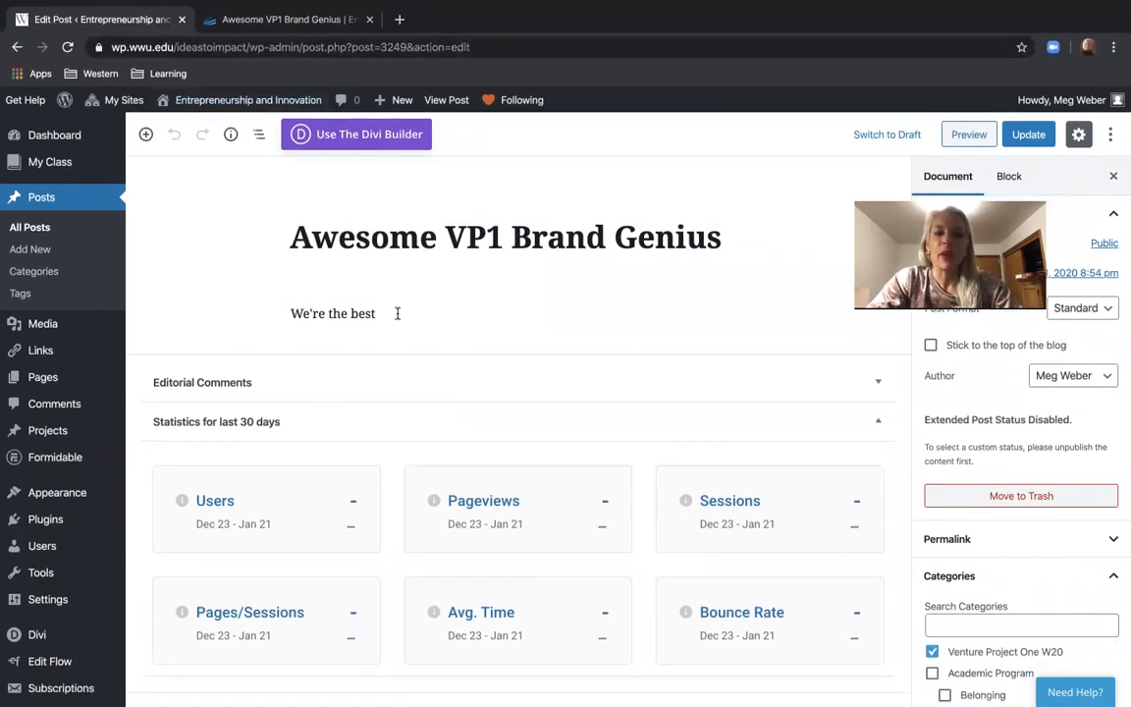
Add an empty paragraph below "We're the best" and start inserting a link at the end of that text.
click(397, 314)
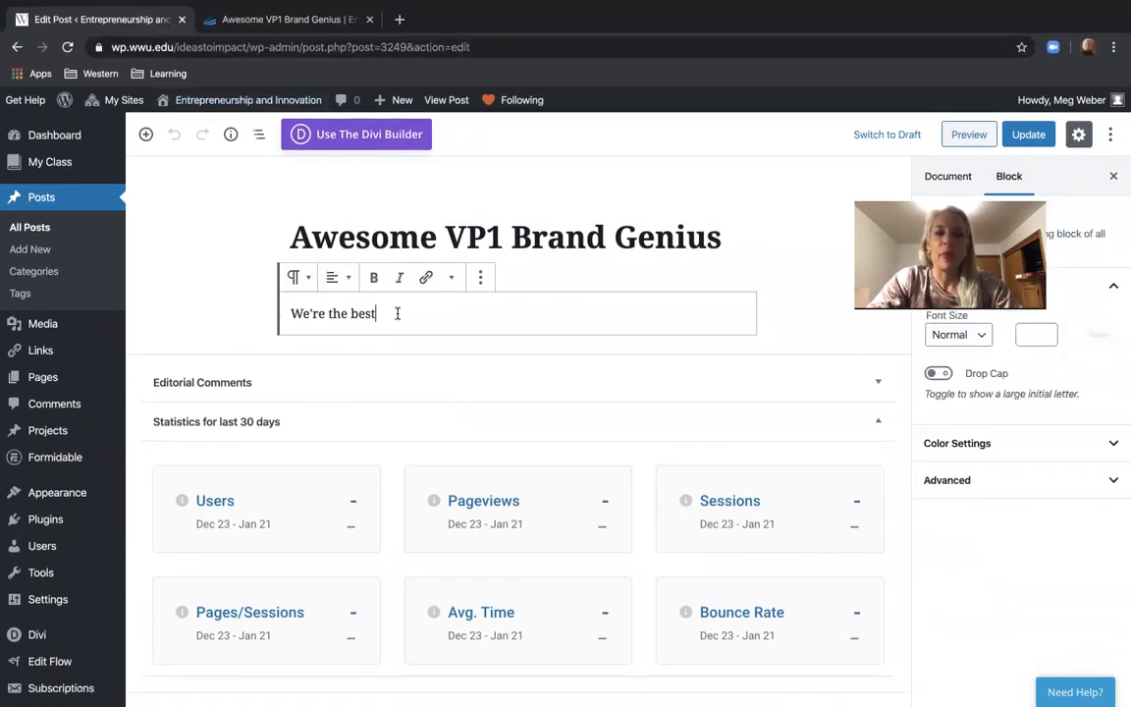
key(Return)
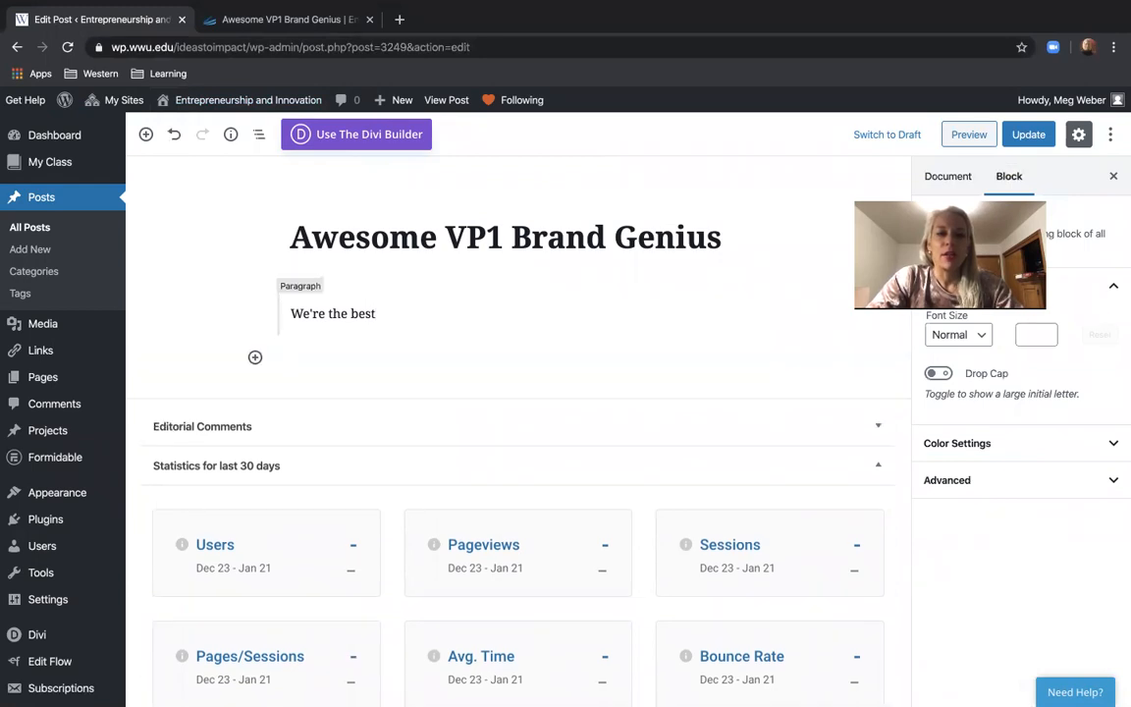
right_click(350, 357)
click(376, 312)
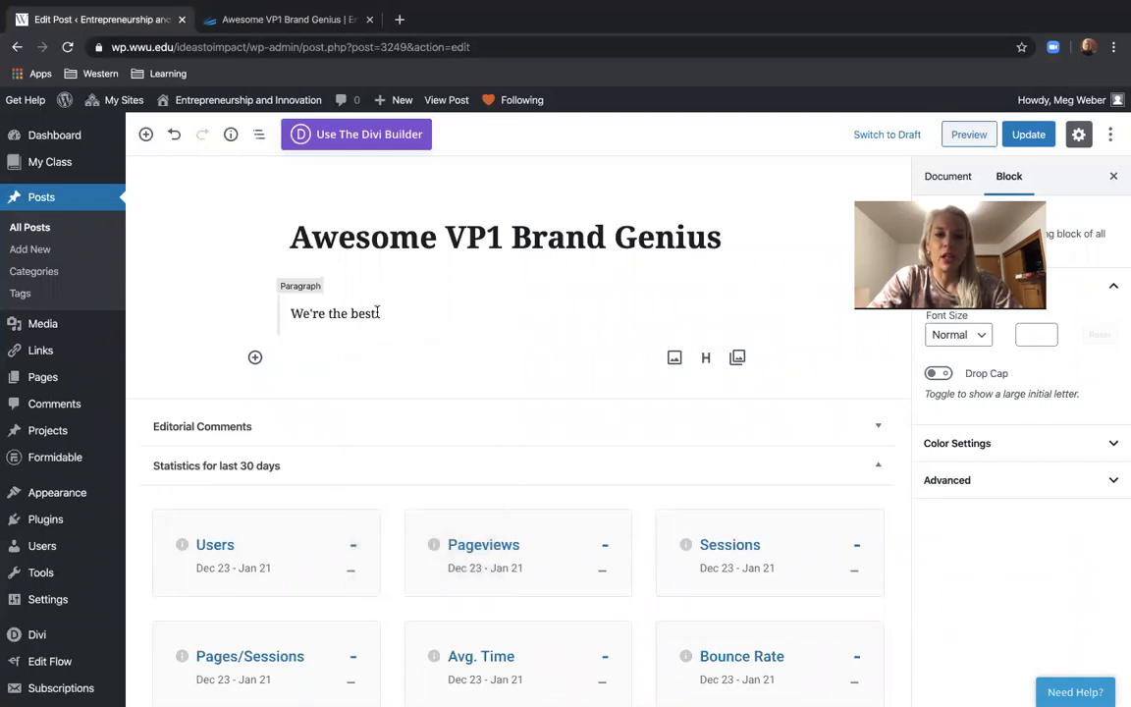
click(379, 312)
click(426, 279)
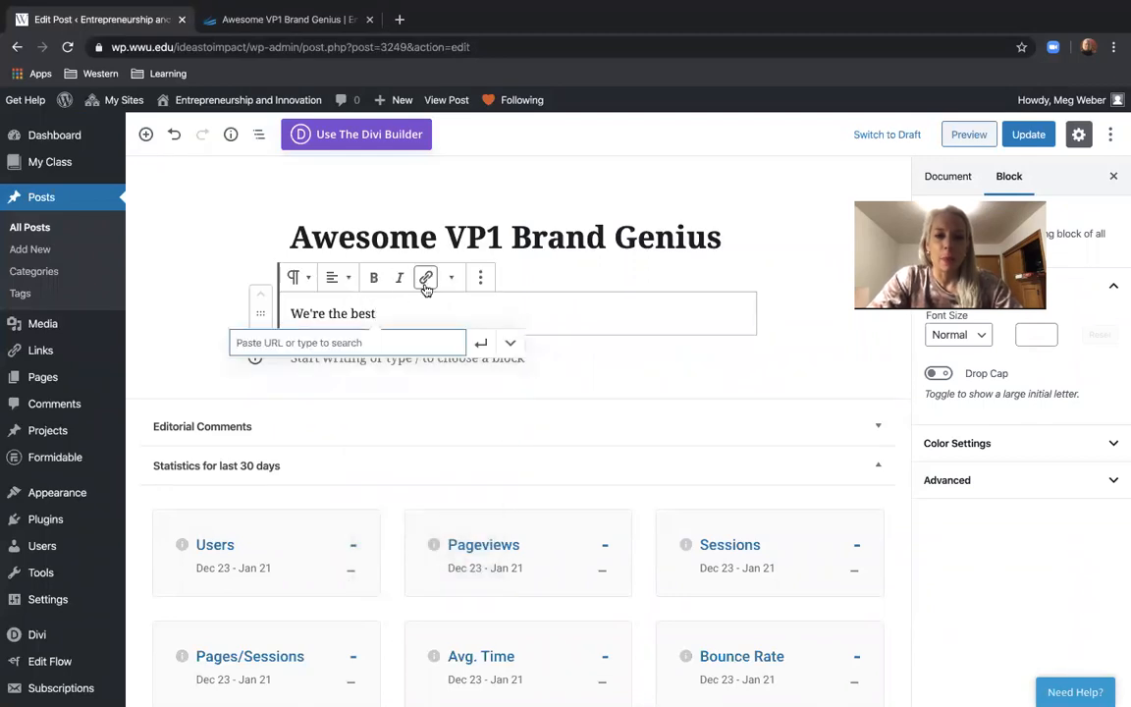
Open Google Drive in a new browser tab and look through the My Drive folders and files.
key(ctrl+t)
text(dri)
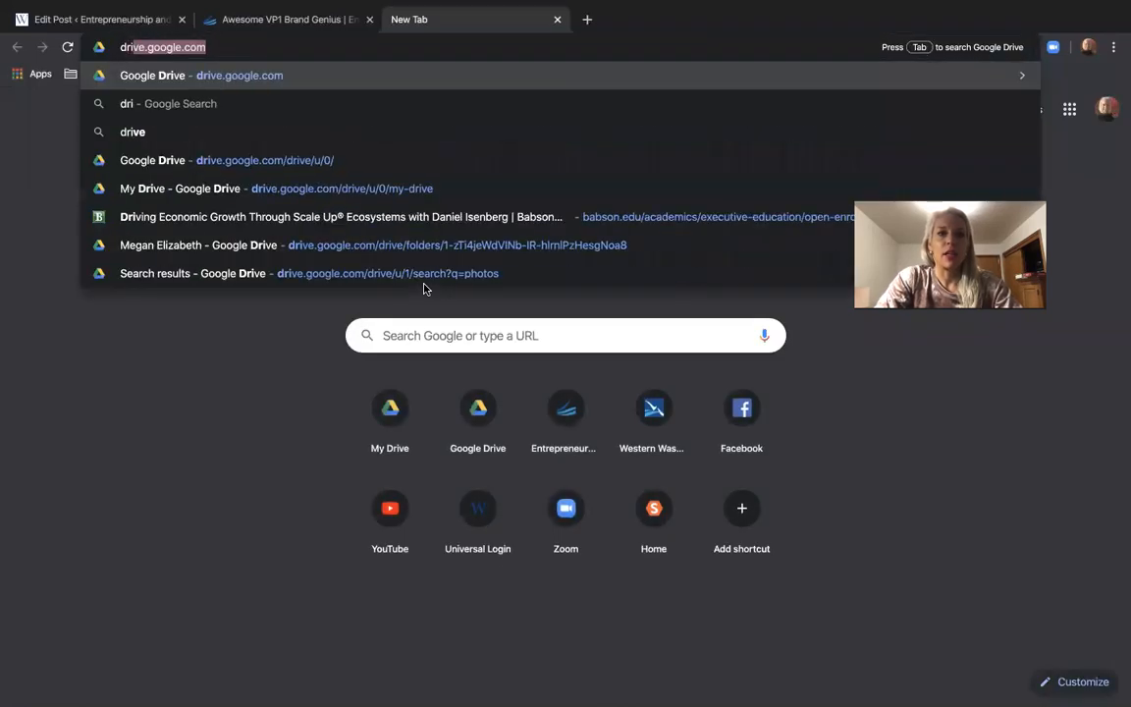
key(Return)
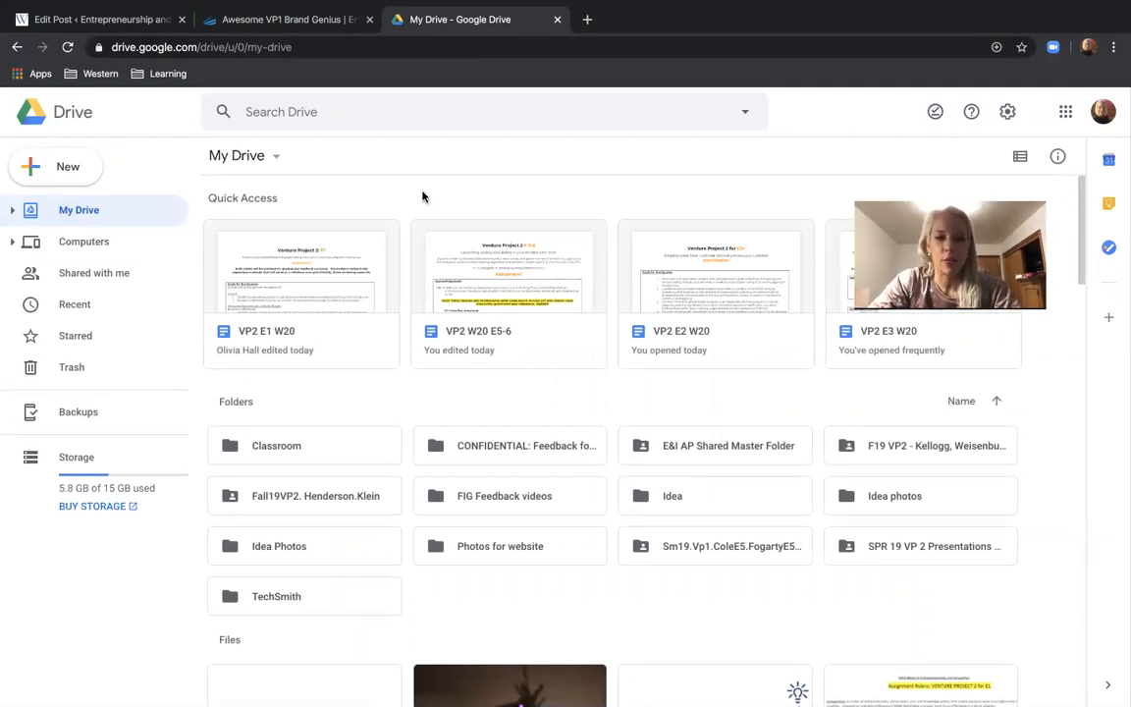
scroll(306, 447, down, 5)
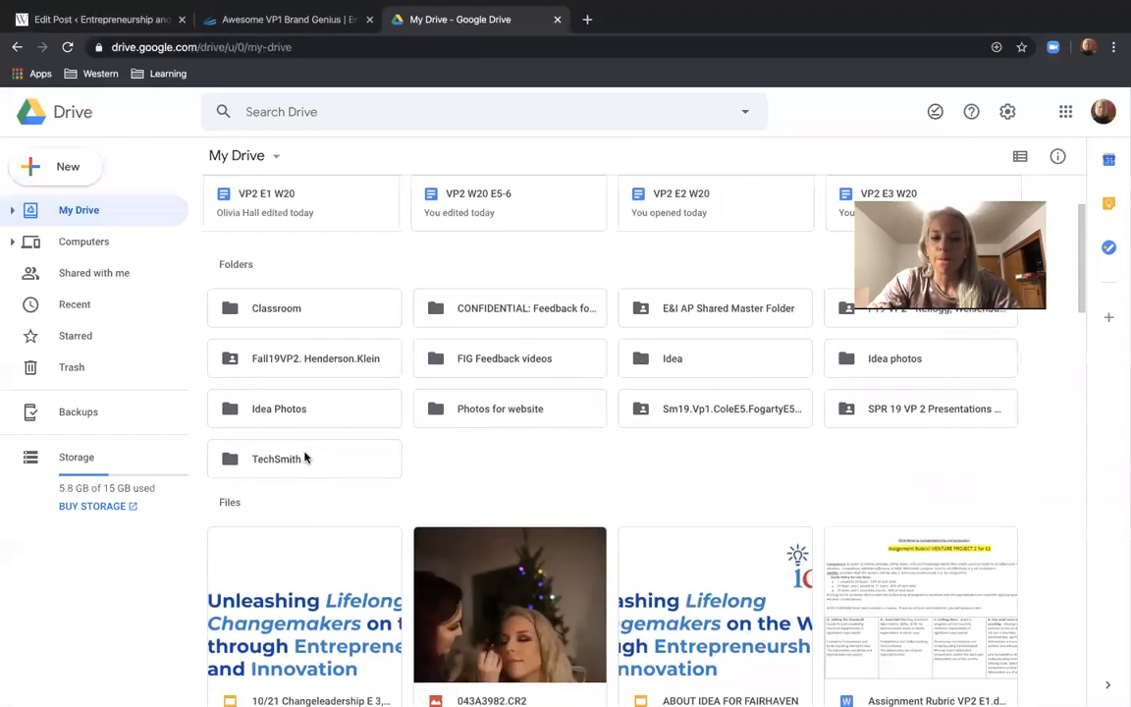
scroll(304, 456, down, 3)
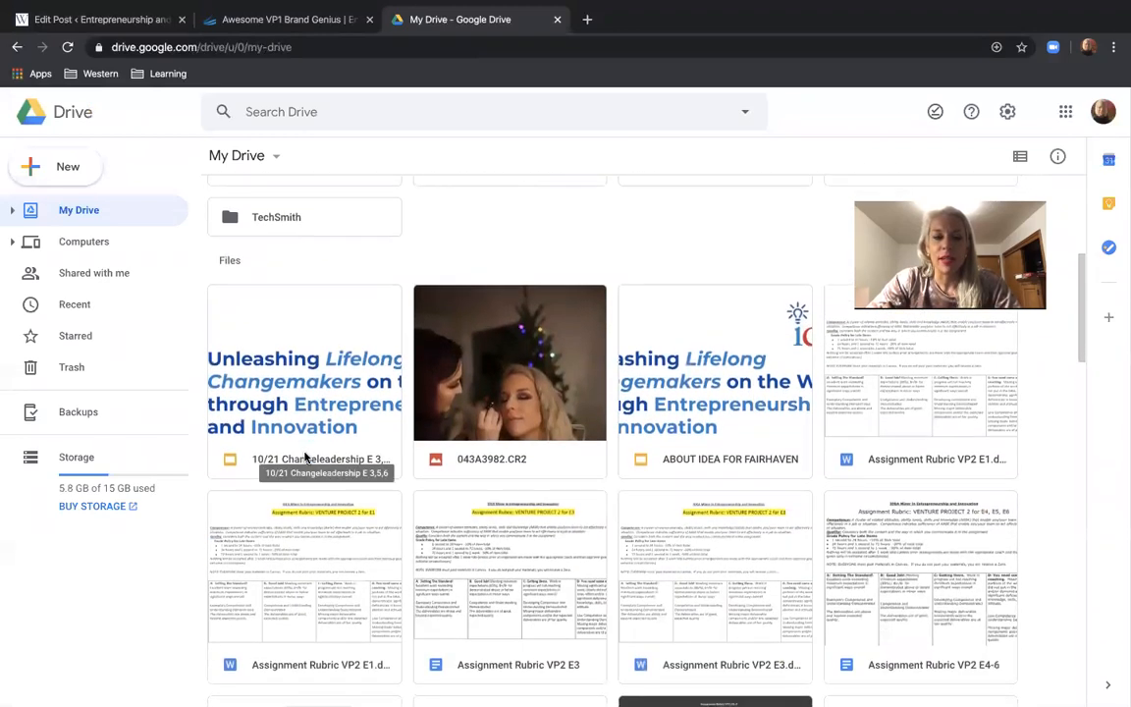
scroll(304, 456, up, 8)
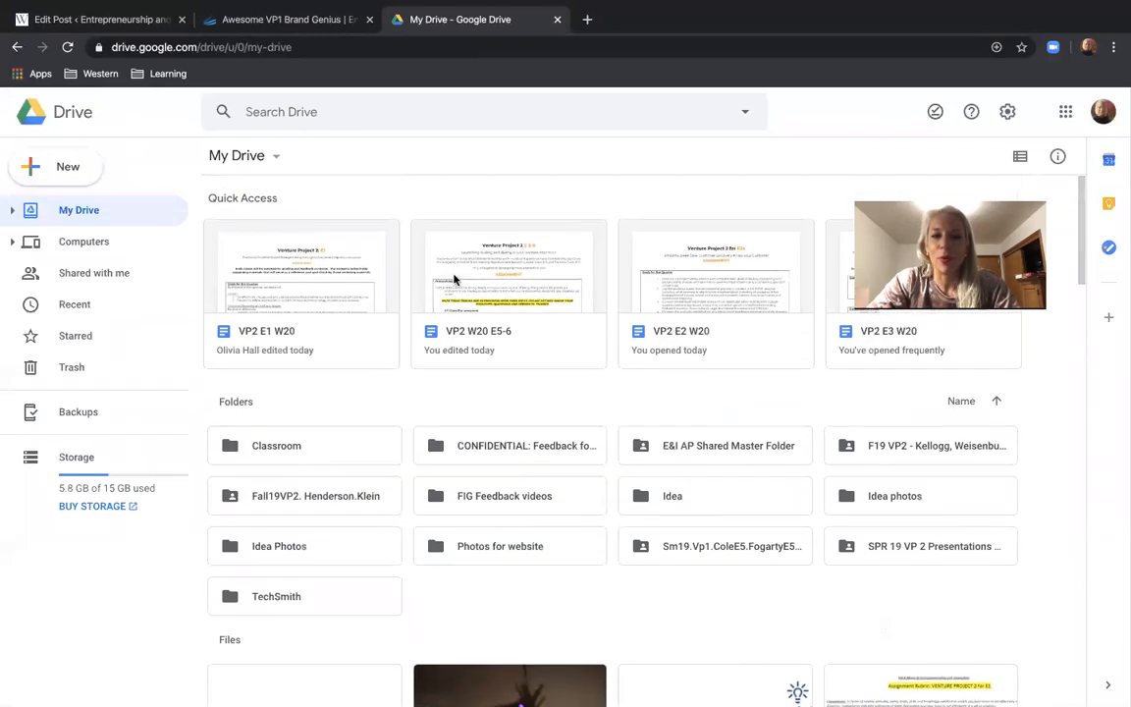
Copy the shareable link of the "VP2 E1 W20" document and return to the browser tab with the post editor.
click(380, 277)
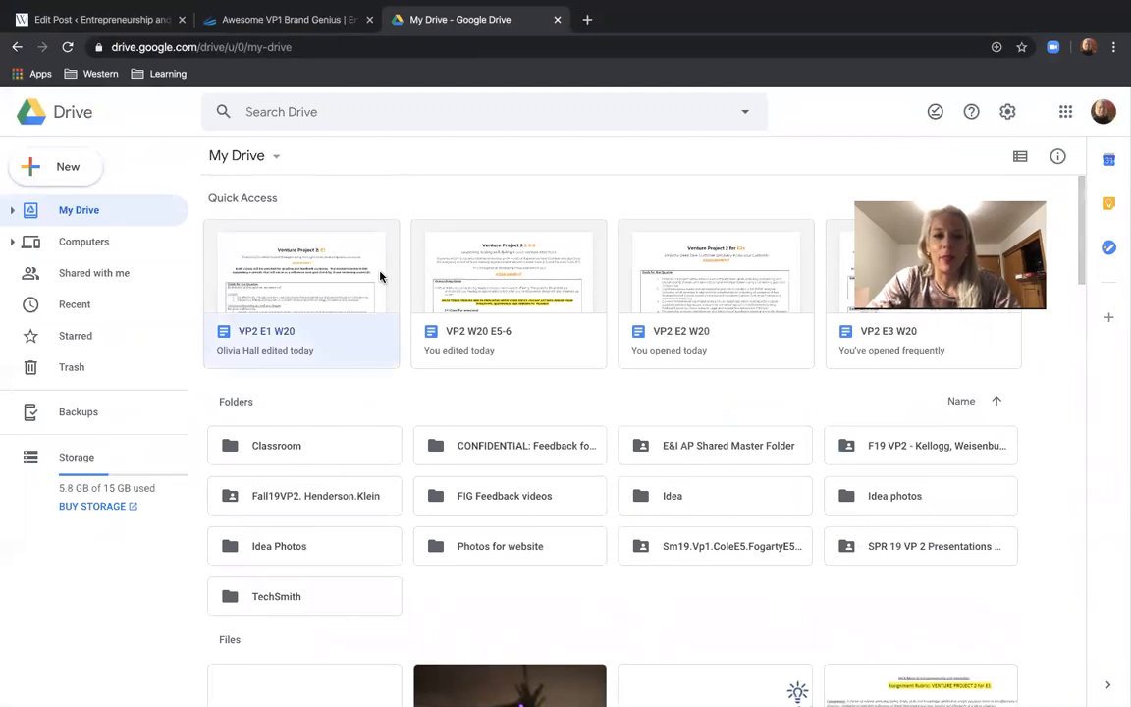
right_click(381, 277)
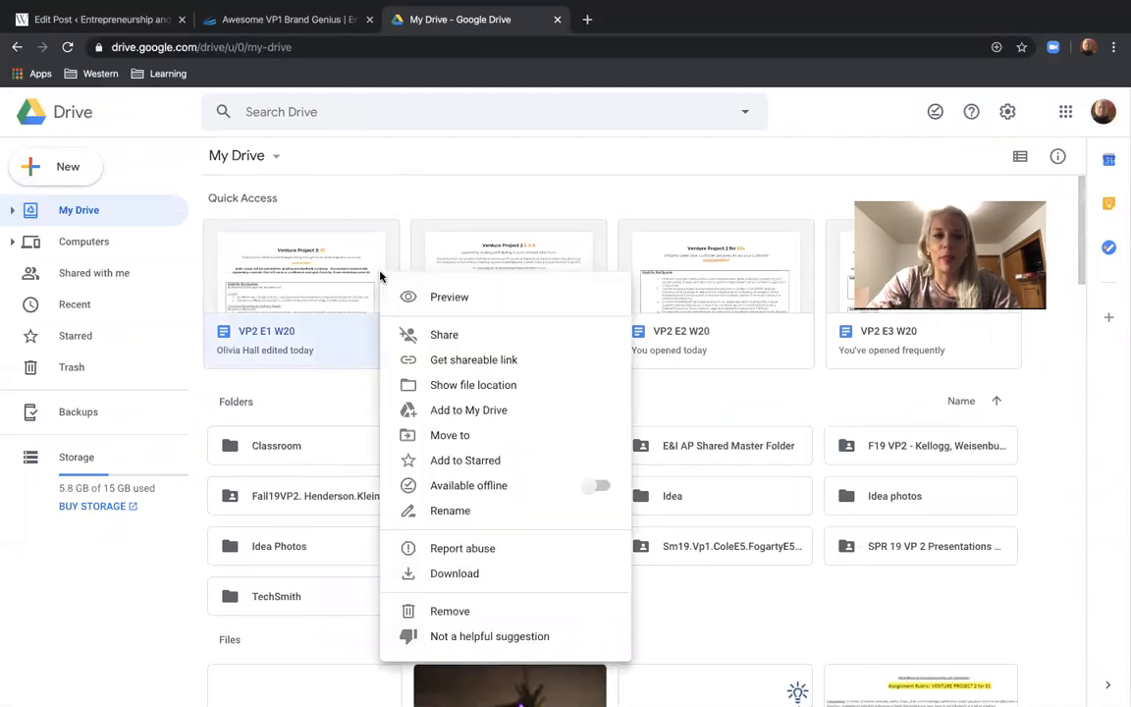
click(395, 359)
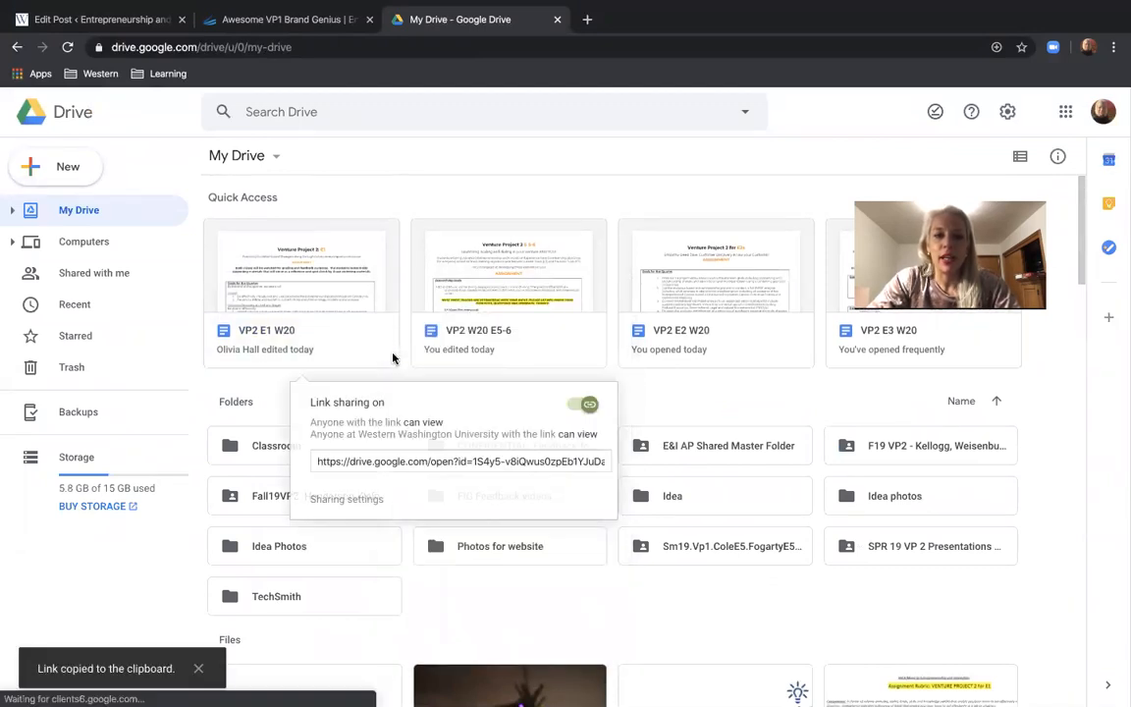
click(461, 461)
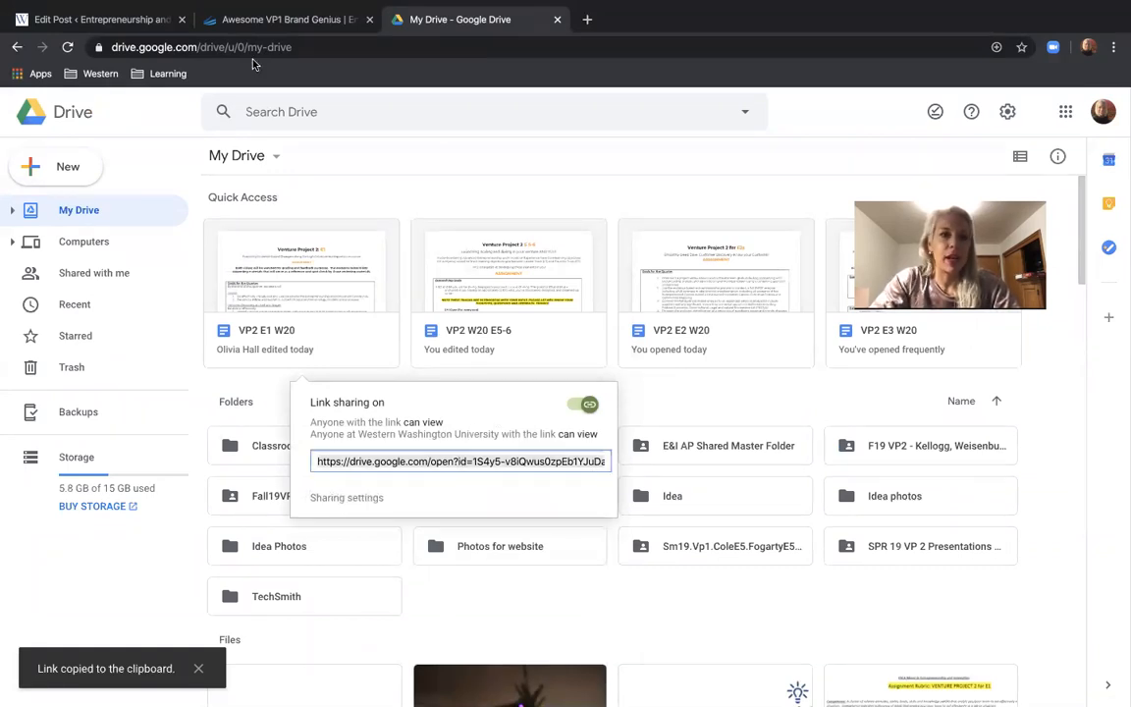
click(123, 19)
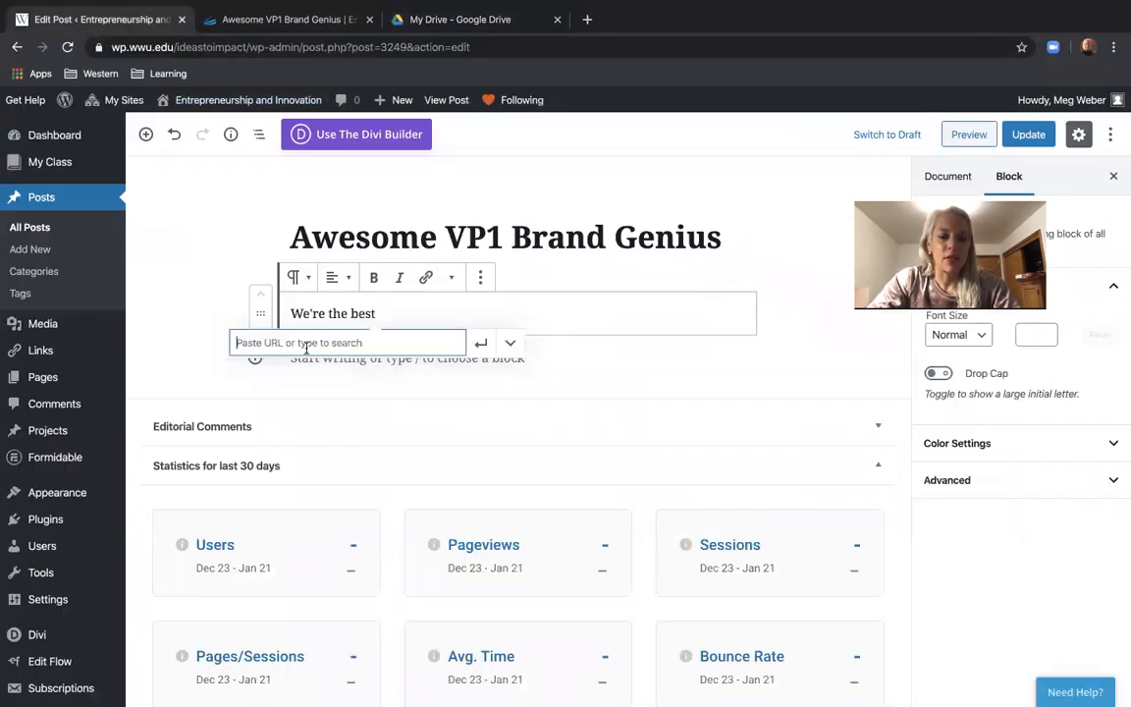
Insert the copied Drive link at the end of "We're the best" and undo the insertion.
key(ctrl+v)
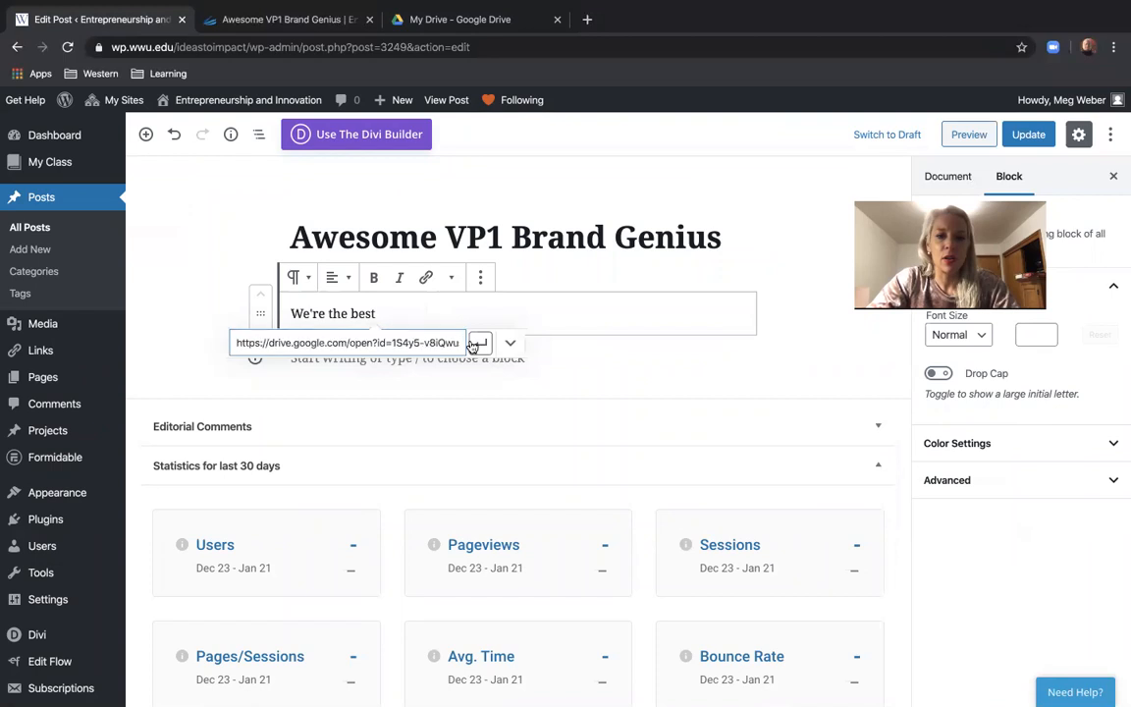
click(480, 343)
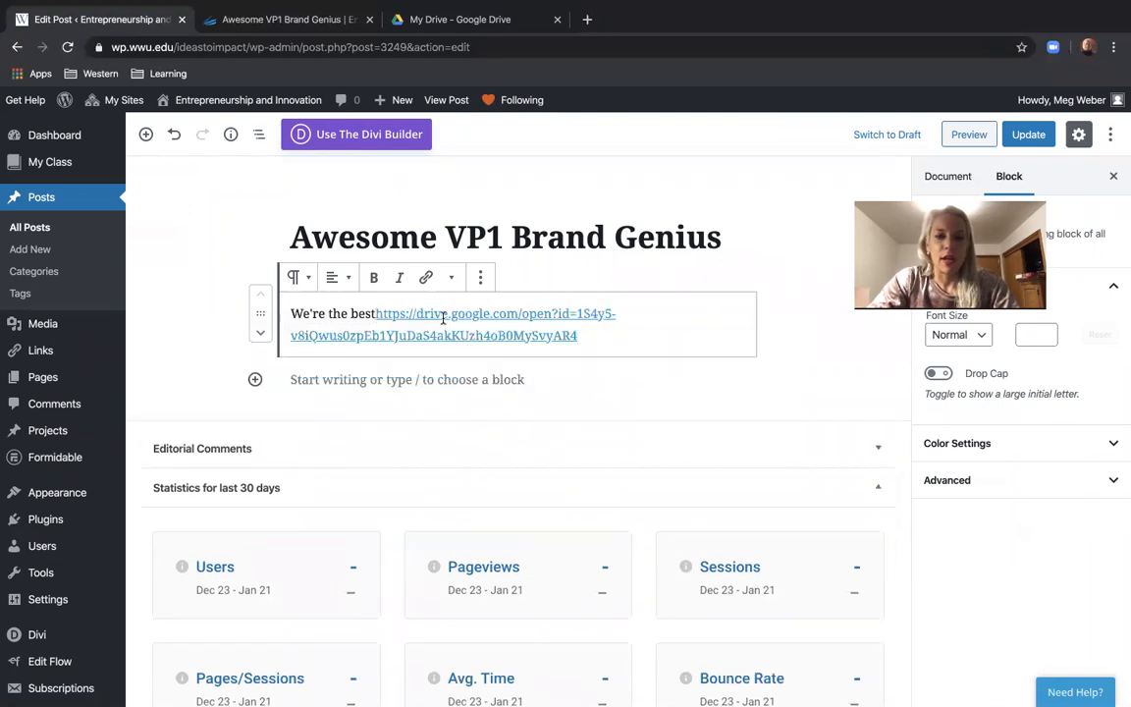
double_click(355, 316)
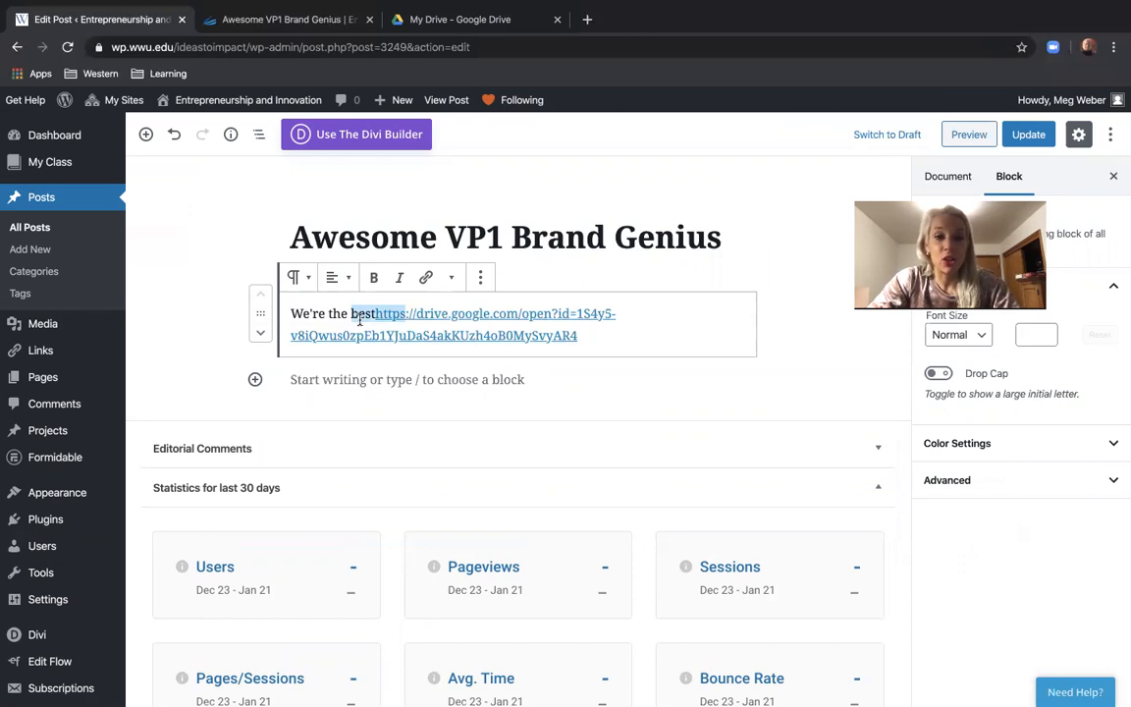
key(ctrl+z)
Link the word "best" in the paragraph to the copied Google Drive address and update the post.
double_click(364, 315)
click(425, 279)
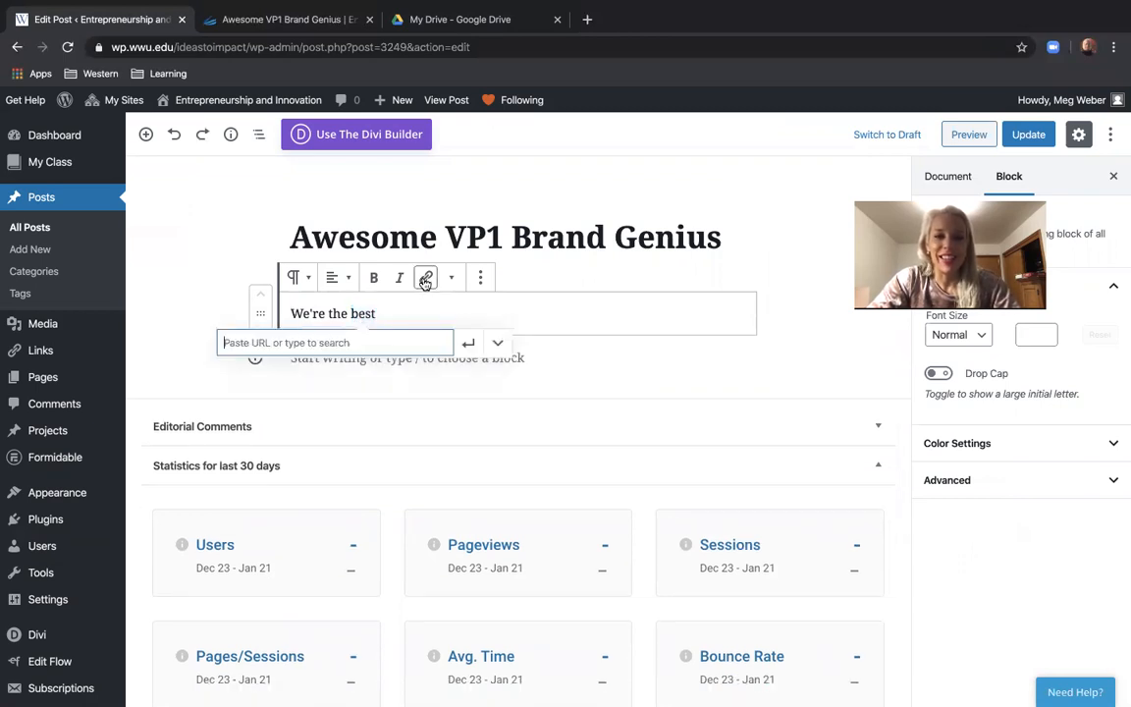
key(ctrl+v)
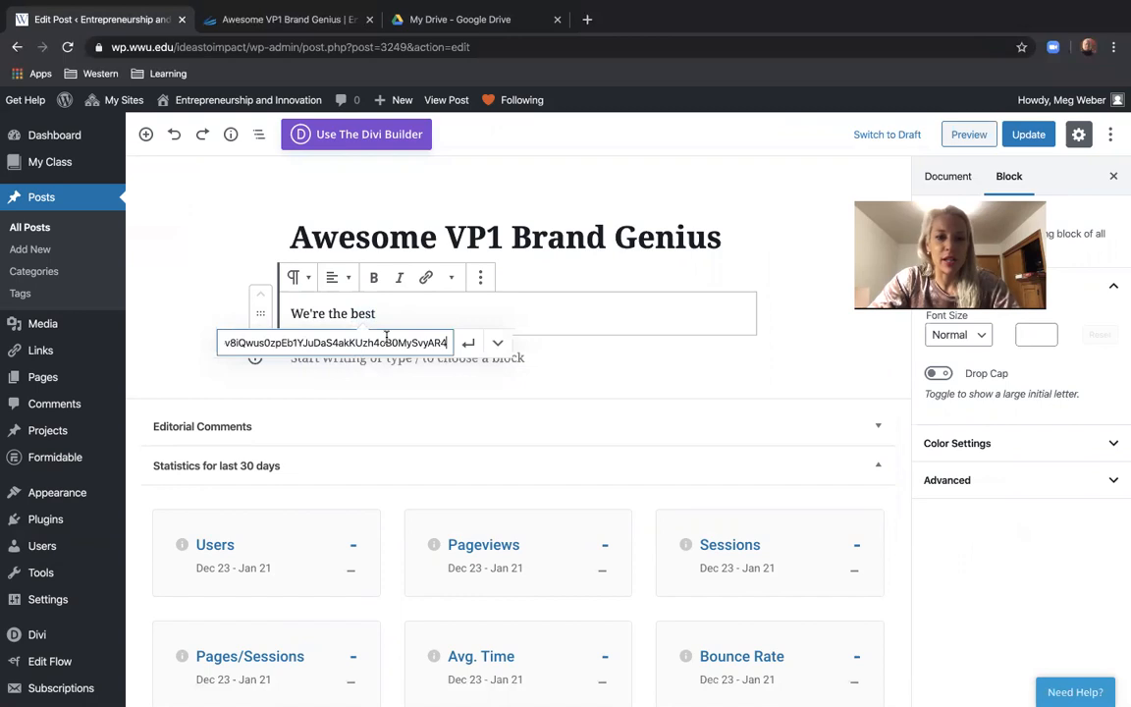
click(469, 342)
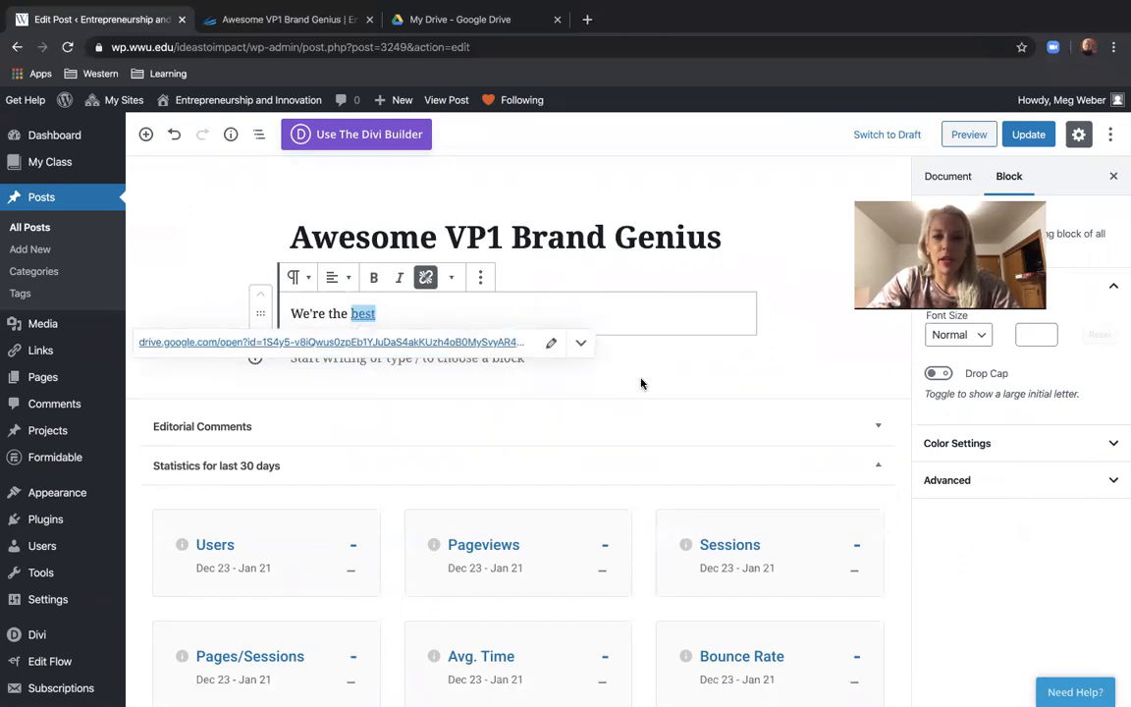
click(1026, 135)
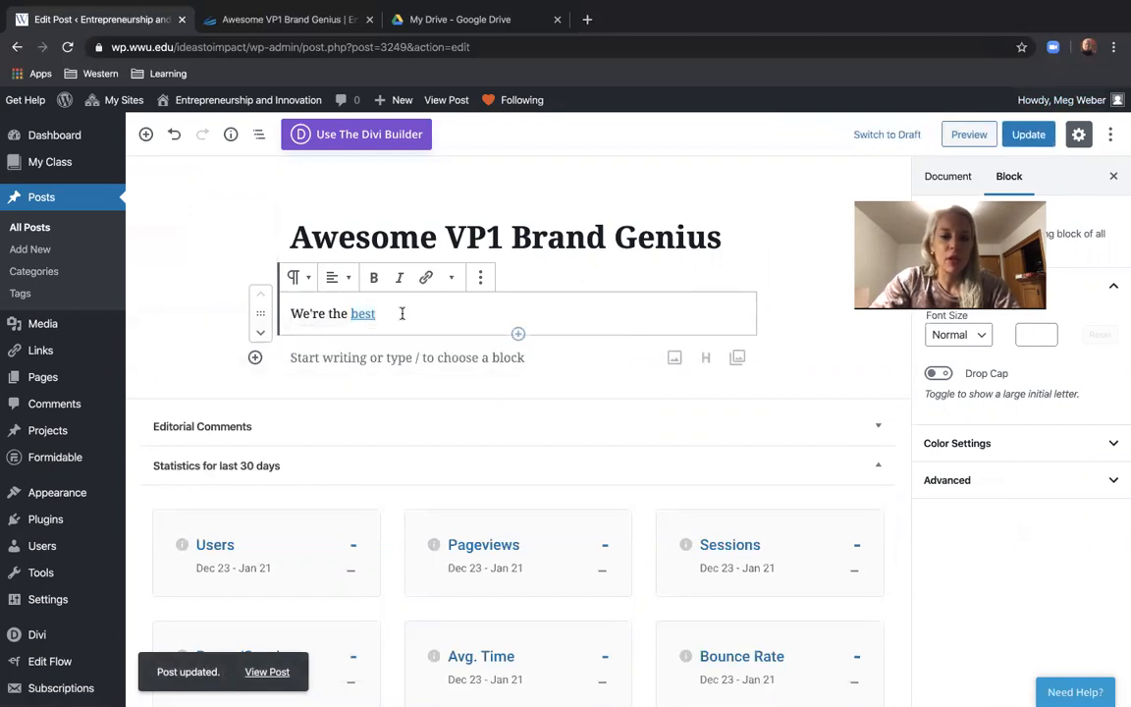
Add "check it out" before the linked word "best" and an exclamation mark after it, and update the post.
click(346, 314)
text(check it out)
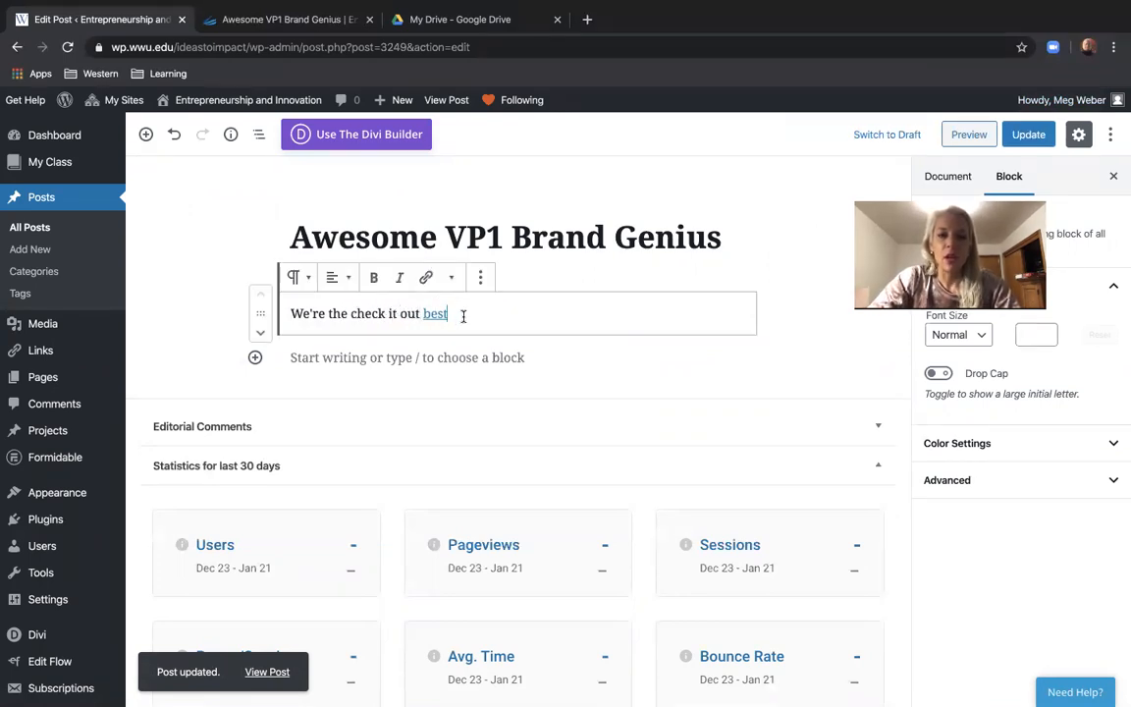
click(464, 317)
text(!)
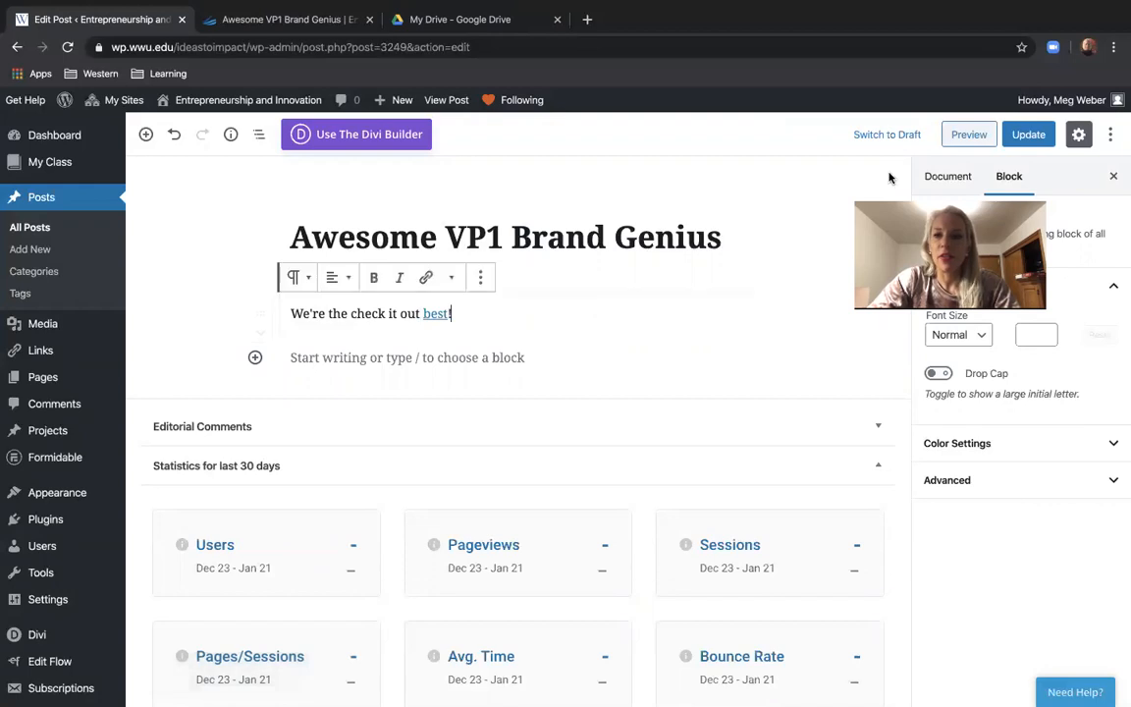
click(1029, 138)
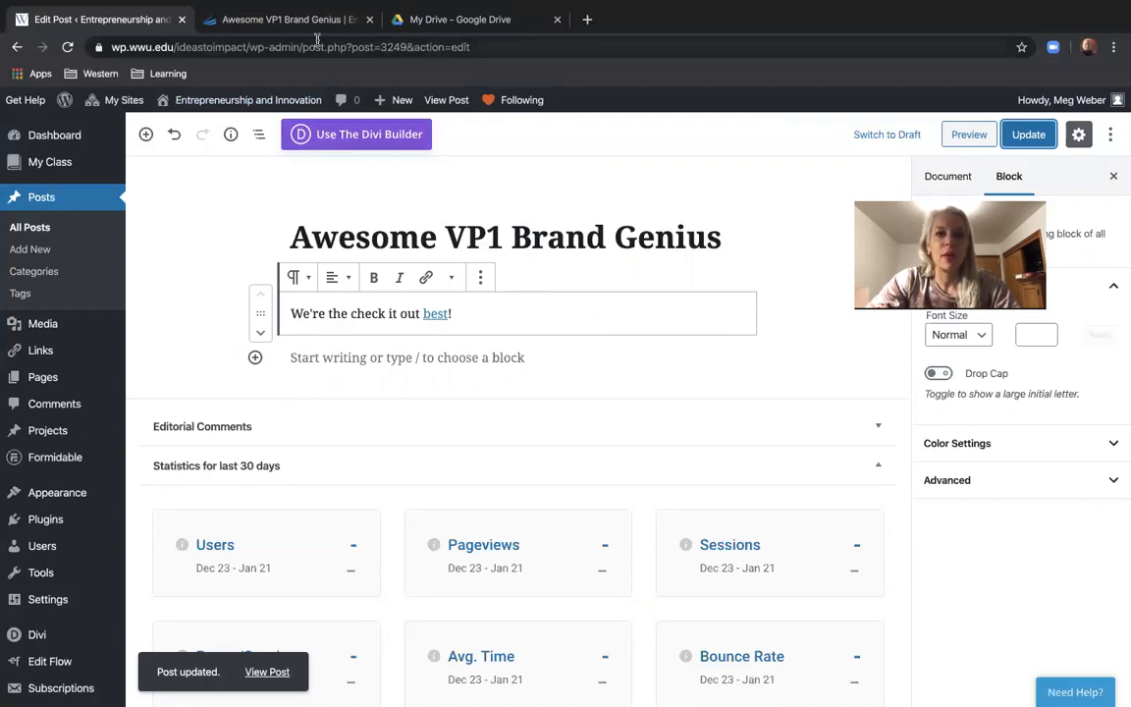
click(1029, 135)
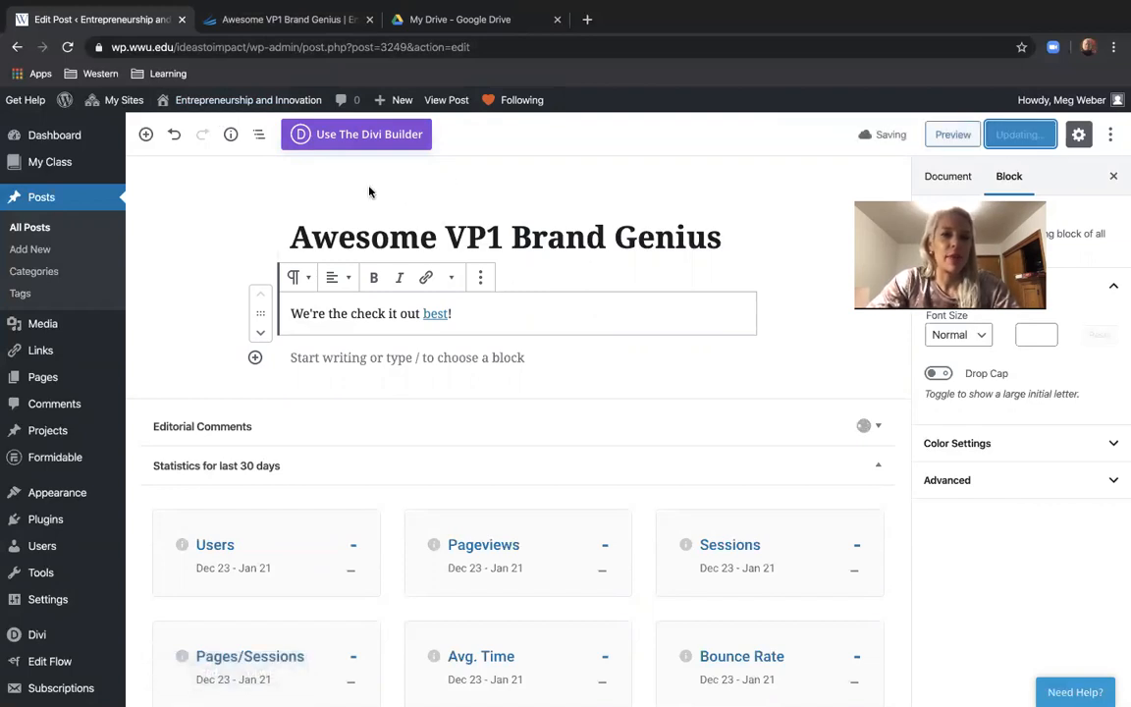
Start a new post and switch it to the Divi Builder.
click(390, 129)
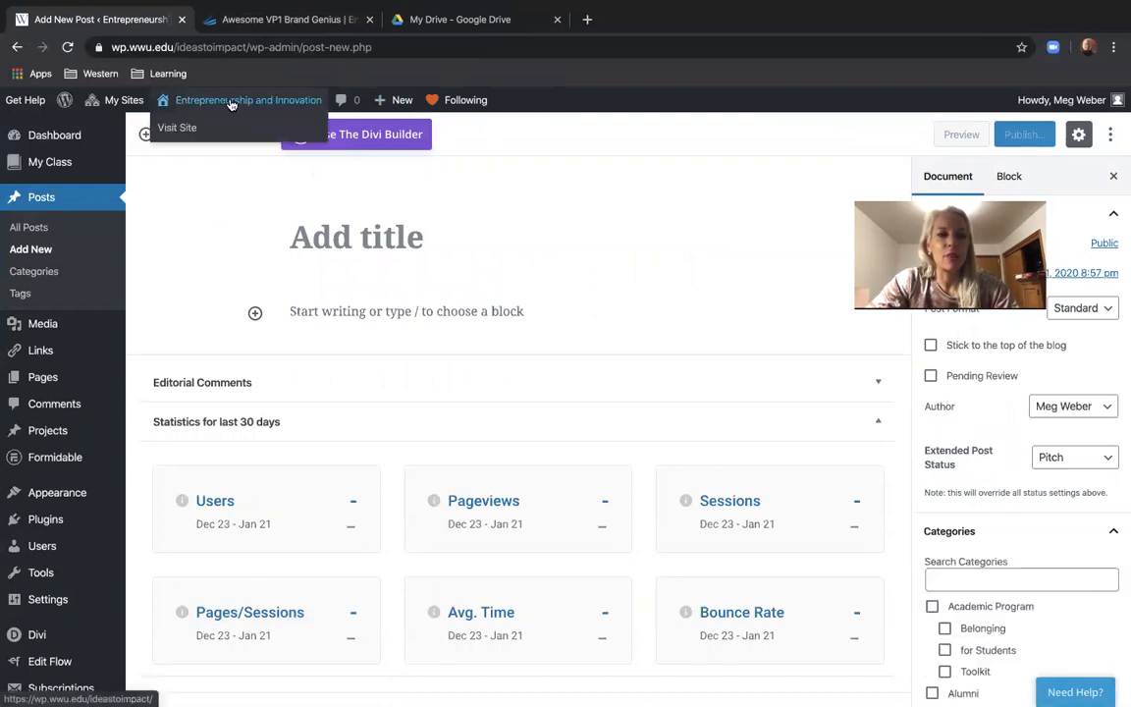
click(349, 137)
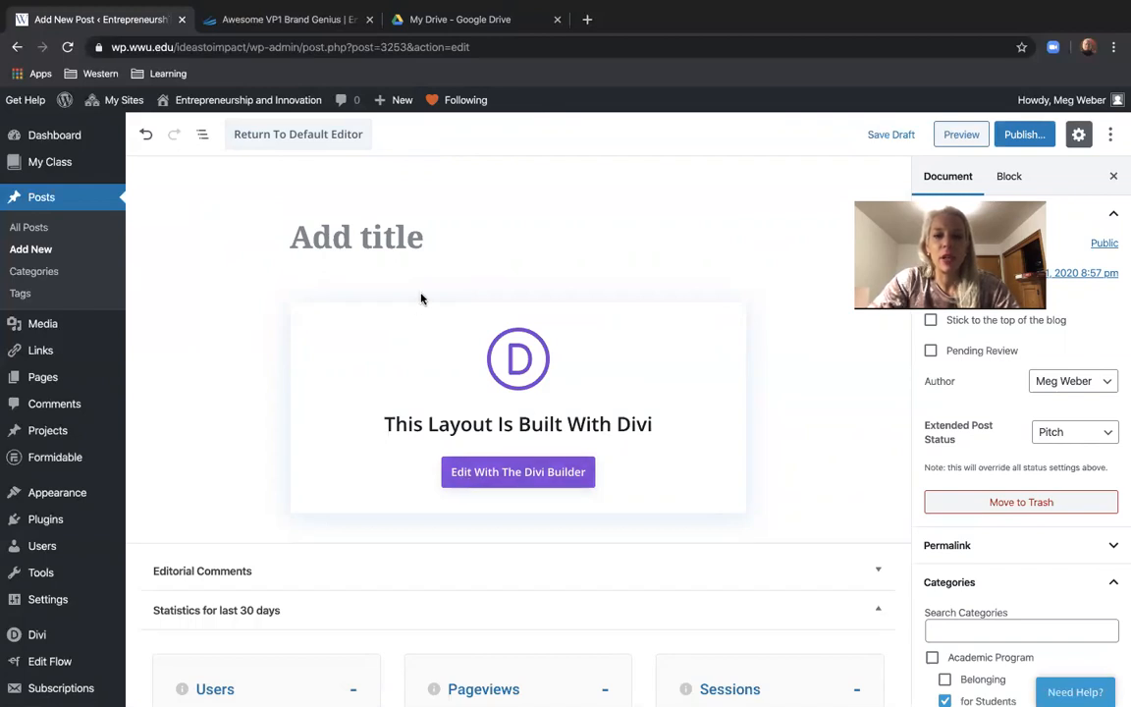
Title the new post "Awesome VP1".
click(418, 230)
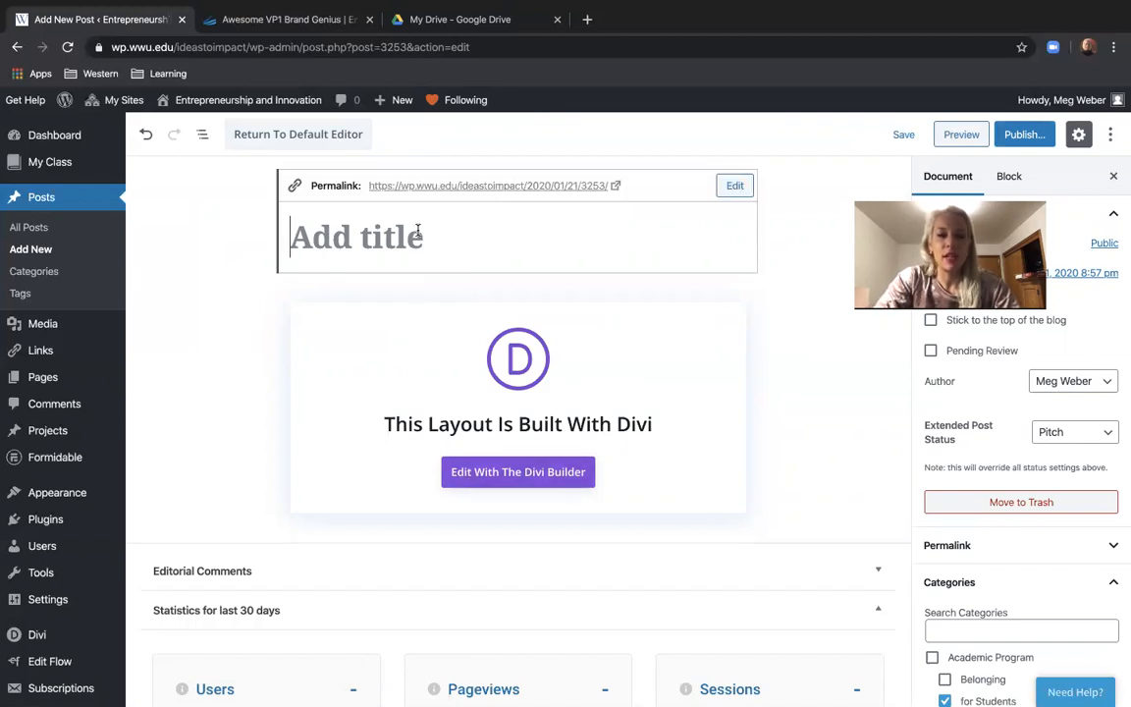
text(we)
key(BackSpace)
key(BackSpace)
text(A)
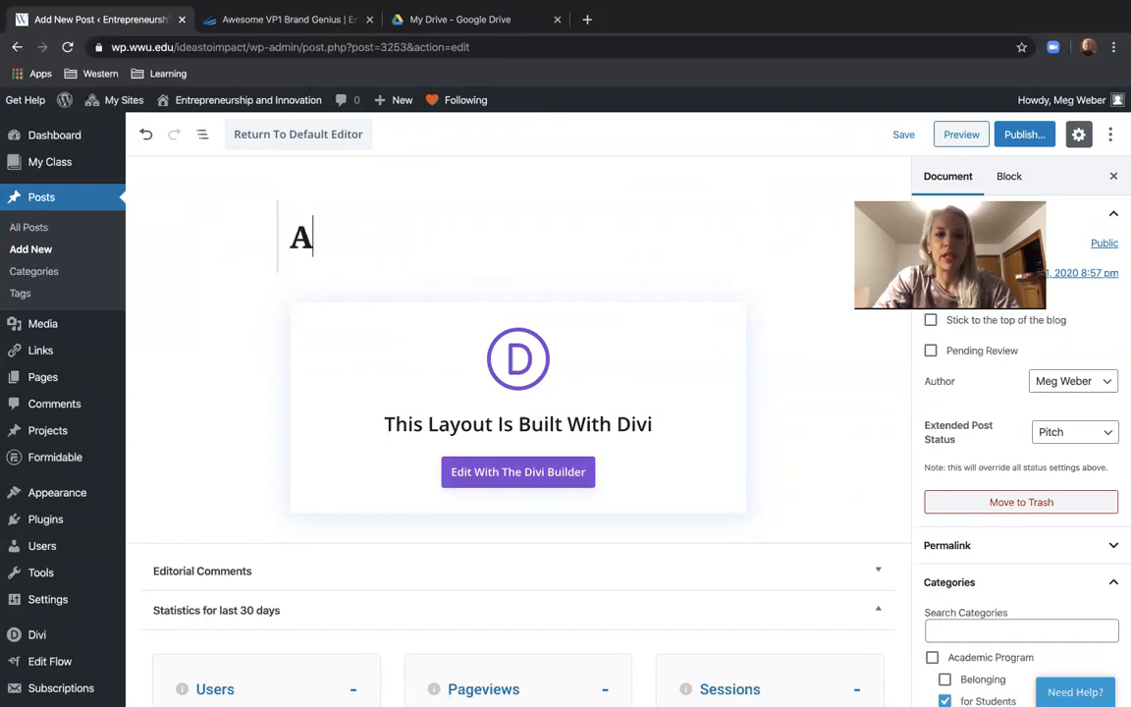
text(wesopm,e)
key(BackSpace)
key(BackSpace)
key(BackSpace)
key(BackSpace)
text(m)
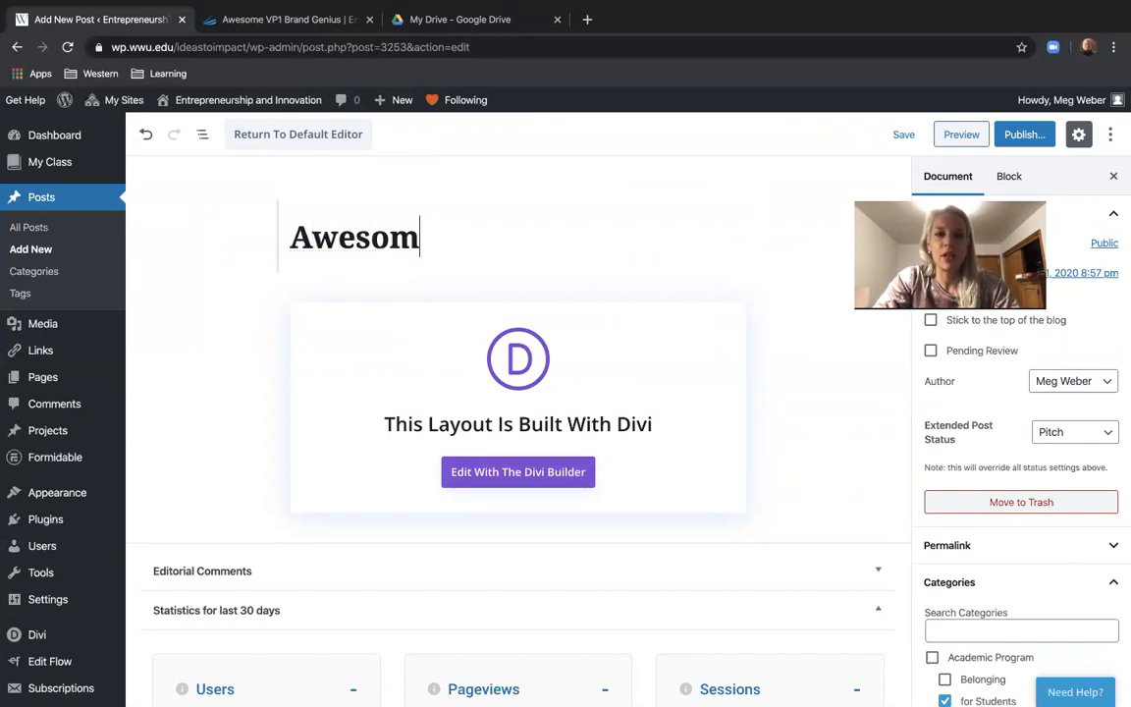
text(e VP!)
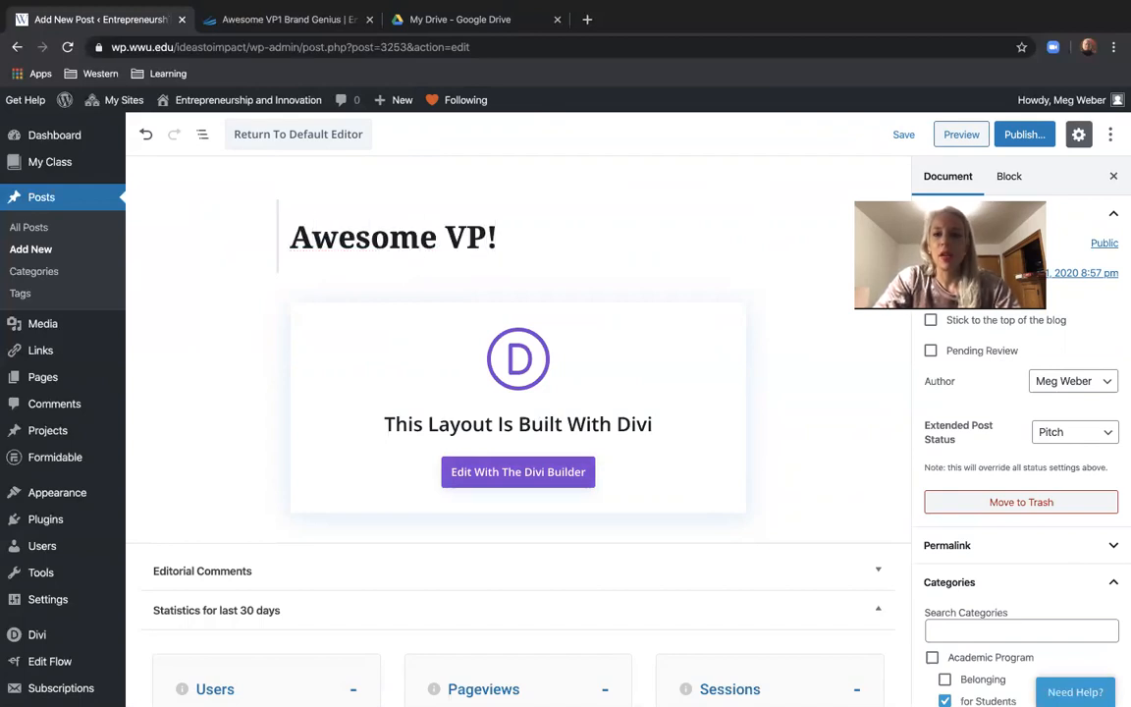
key(BackSpace)
text(1)
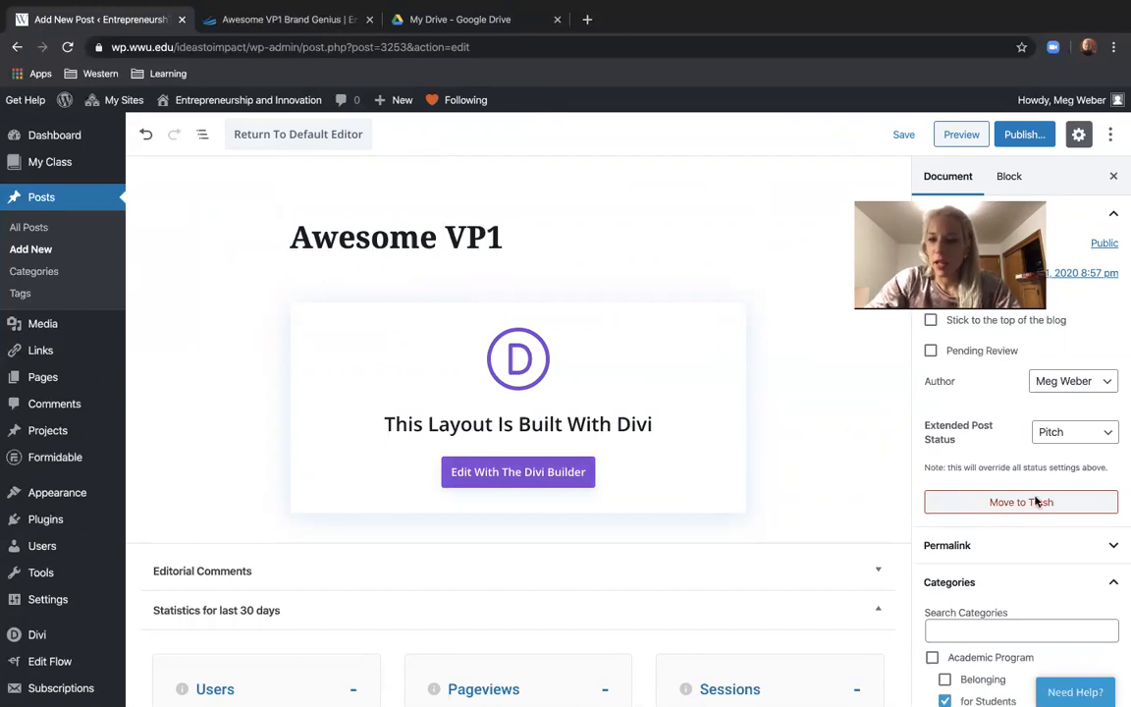
Assign the new post to the "Venture Project One W20" category.
scroll(1066, 535, down, 5)
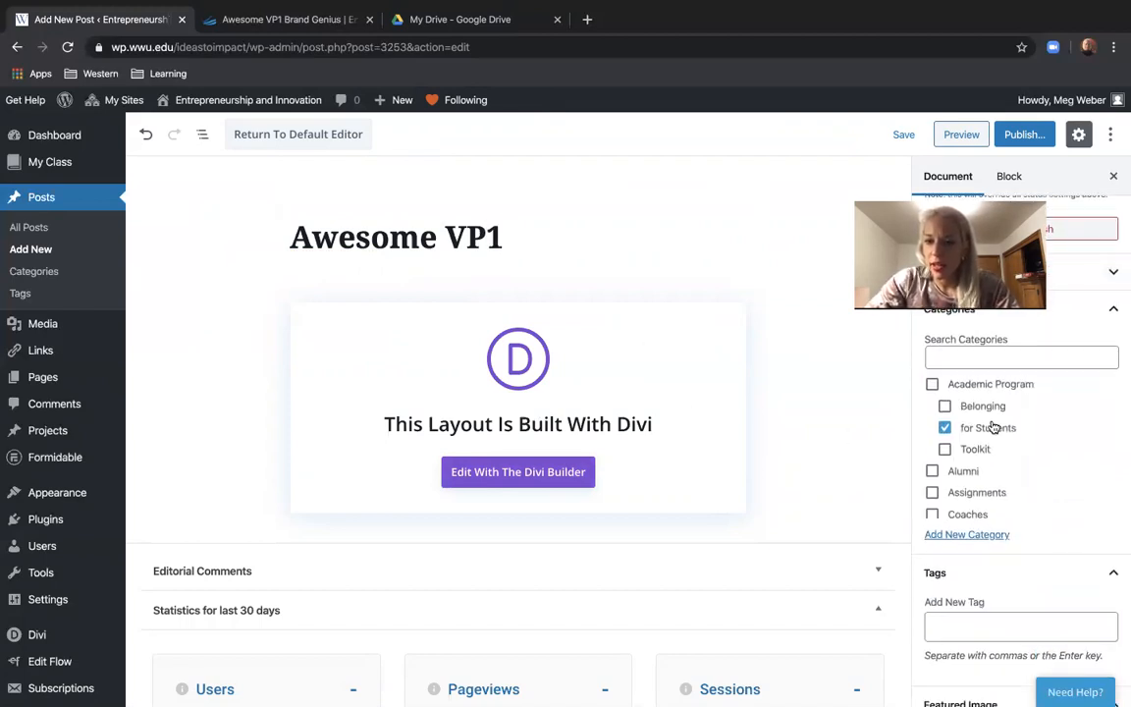
scroll(955, 475, down, 1)
scroll(955, 476, down, 3)
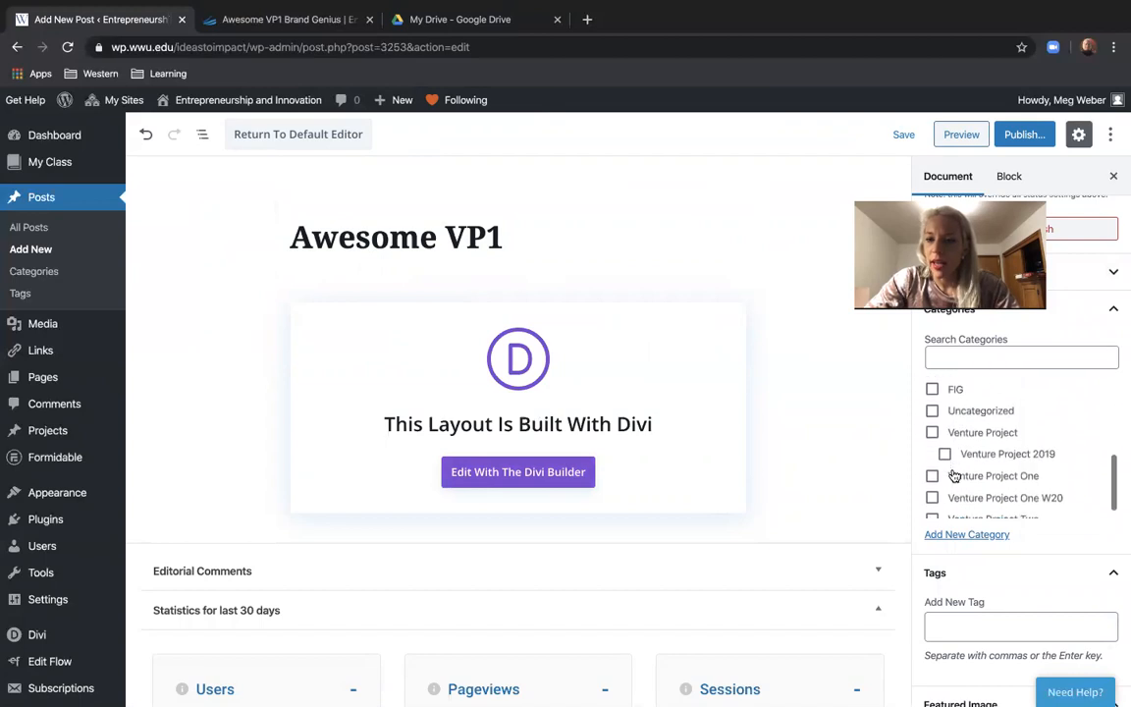
click(955, 483)
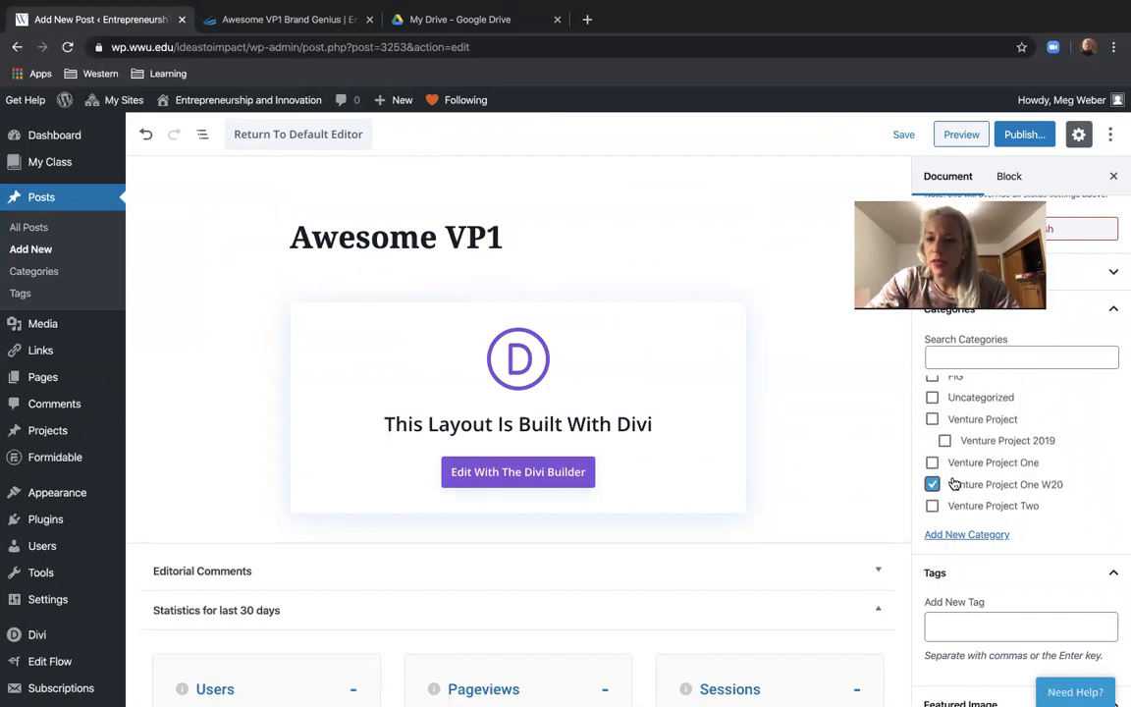
scroll(955, 483, down, 2)
scroll(955, 484, up, 1)
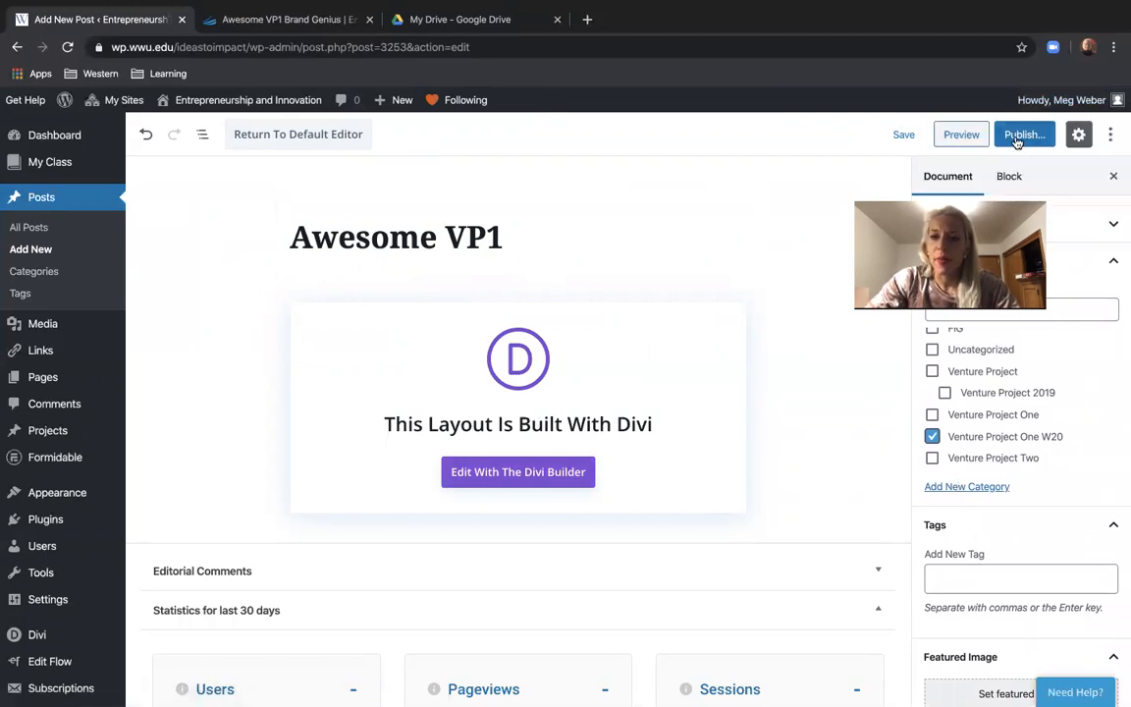
Try to open the unpublished post's layout in the Divi Builder, and publish the "Awesome VP1" post.
click(578, 475)
click(608, 244)
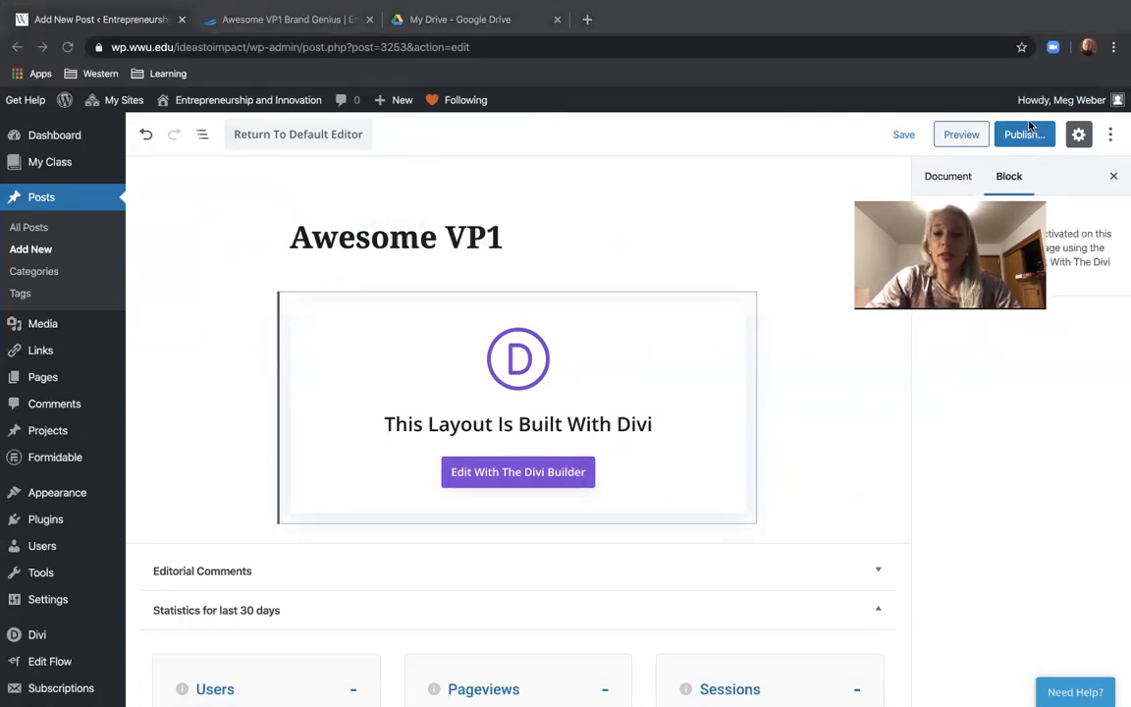
click(1027, 134)
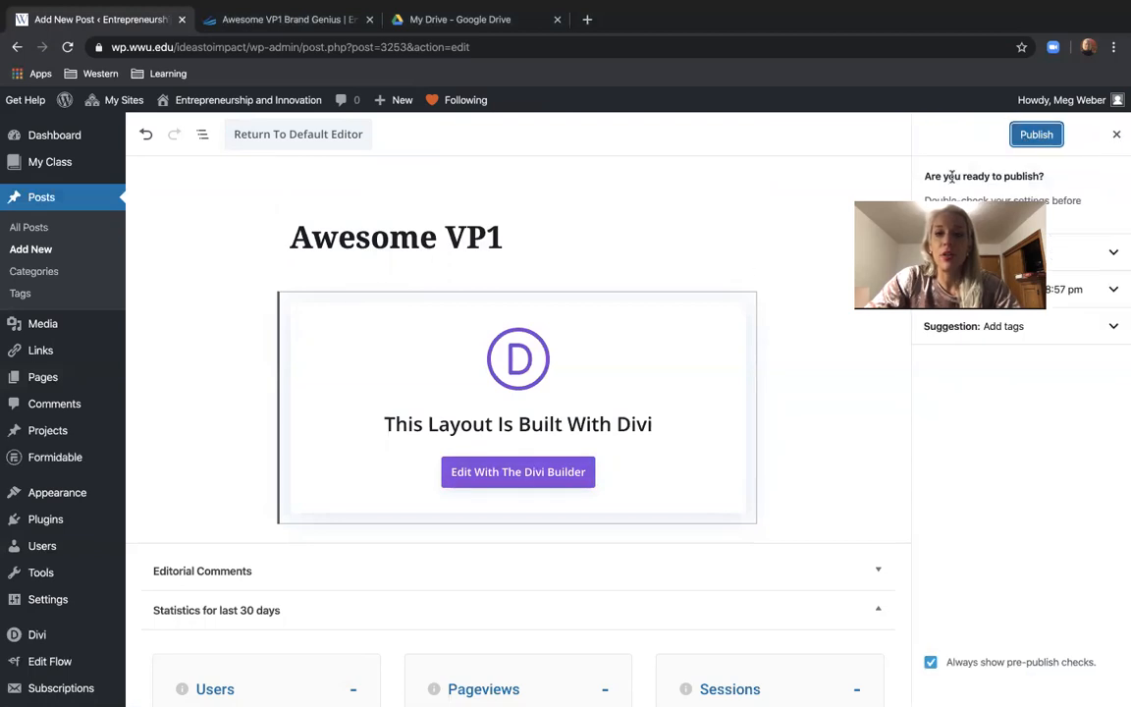
click(1033, 136)
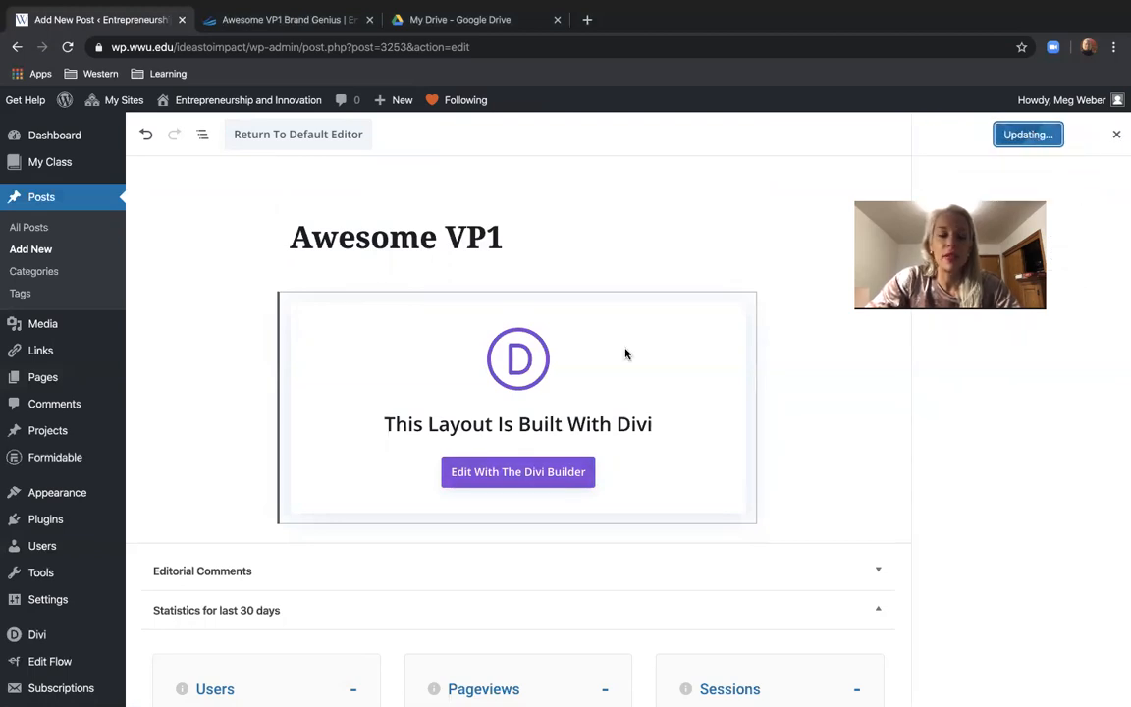
Open the post's layout in the Divi Builder, choose to clone an existing page, and browse the available layouts.
click(553, 472)
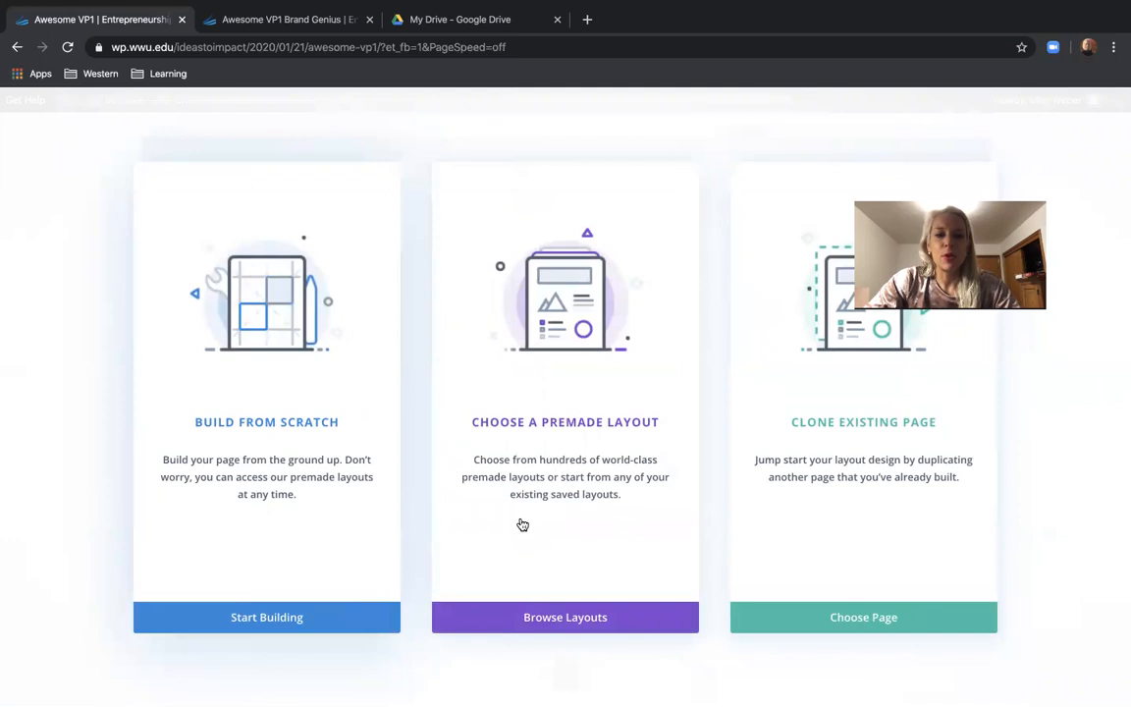
click(815, 615)
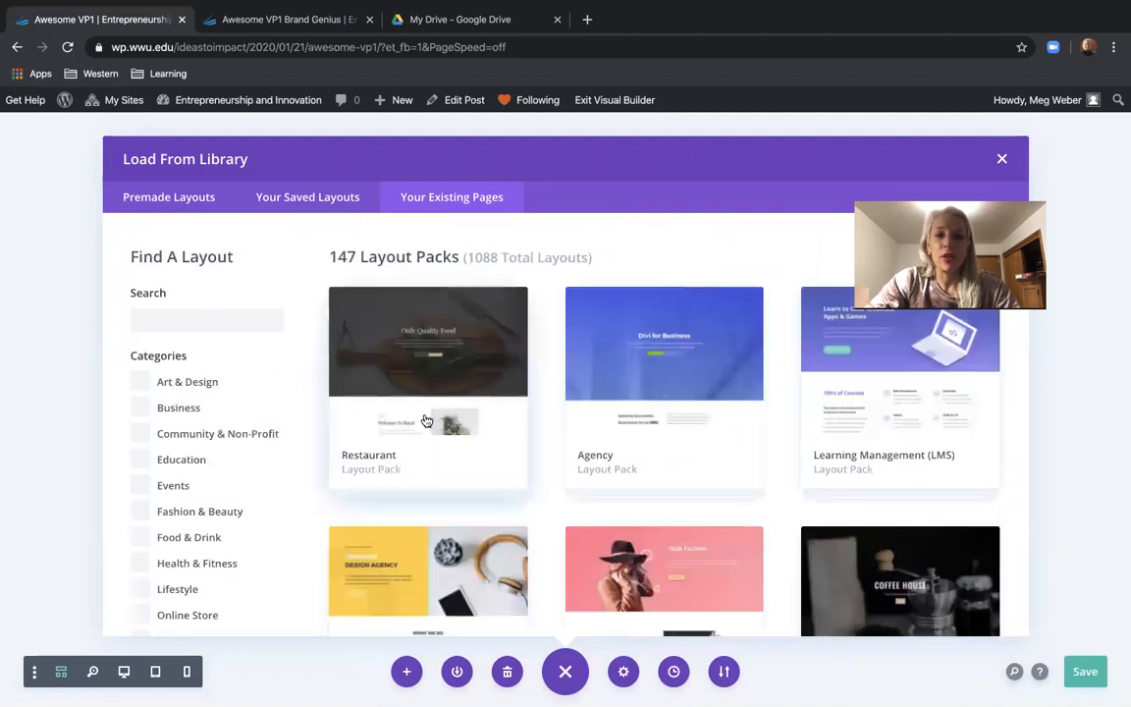
scroll(427, 421, down, 2)
scroll(427, 420, down, 3)
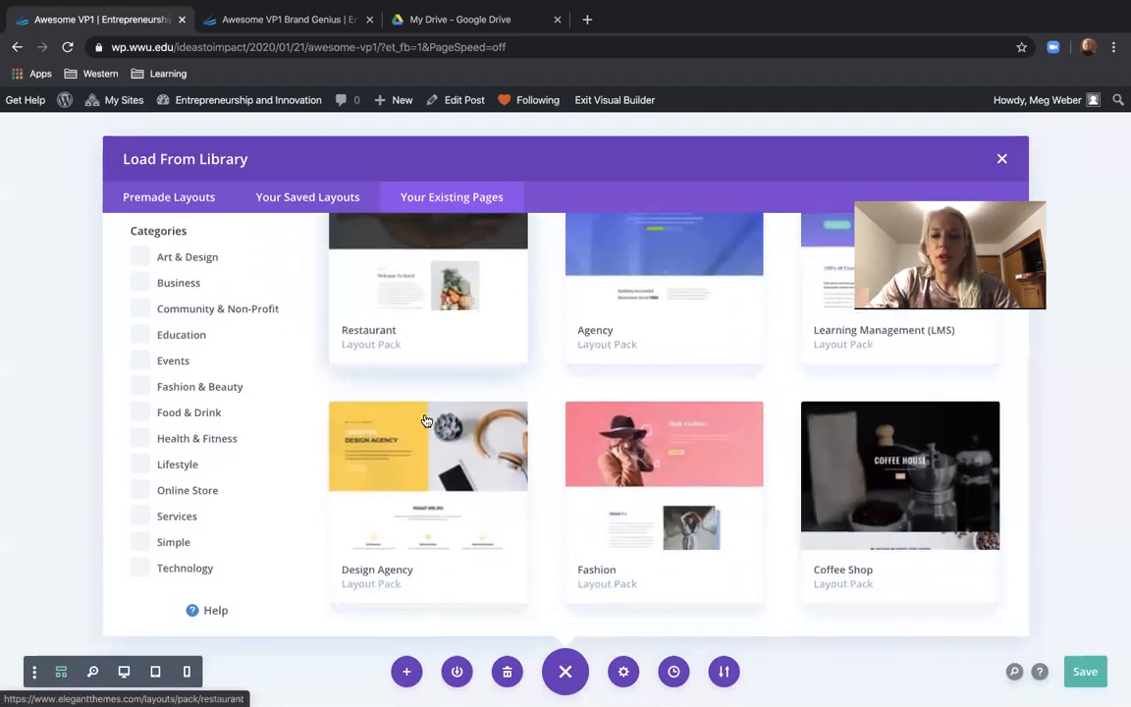
scroll(427, 420, up, 5)
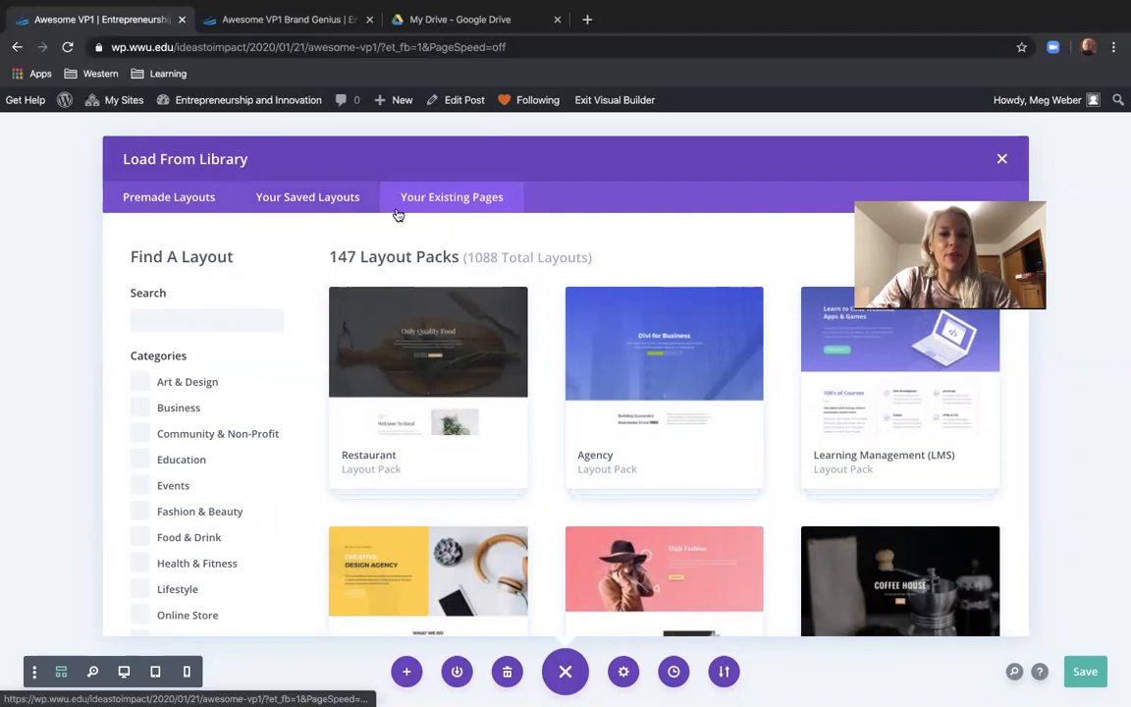
scroll(227, 464, down, 4)
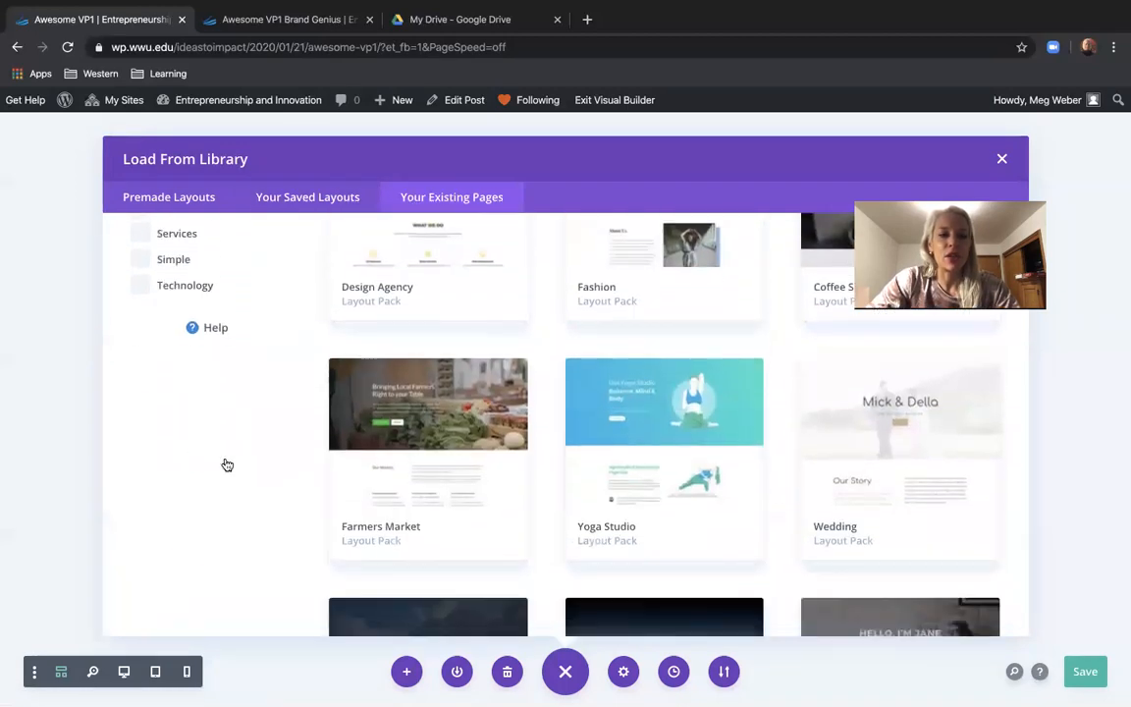
scroll(227, 465, up, 4)
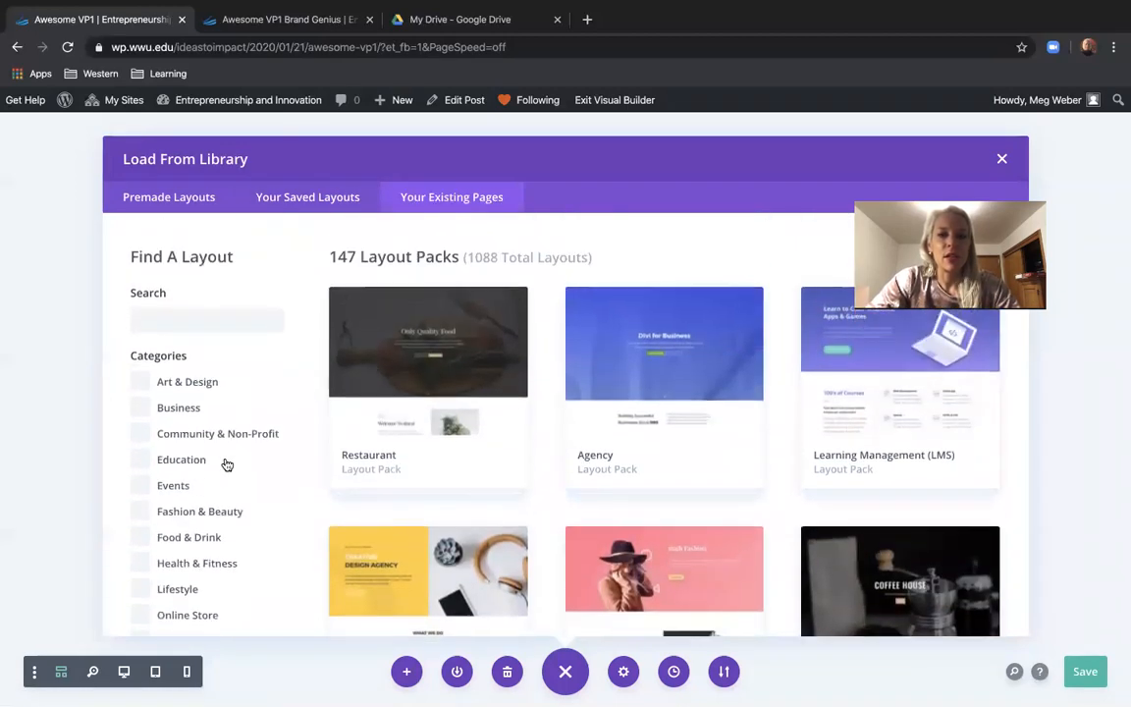
Load the saved layout "Simple blog post" into the "Awesome VP1" post, replacing existing content.
click(343, 206)
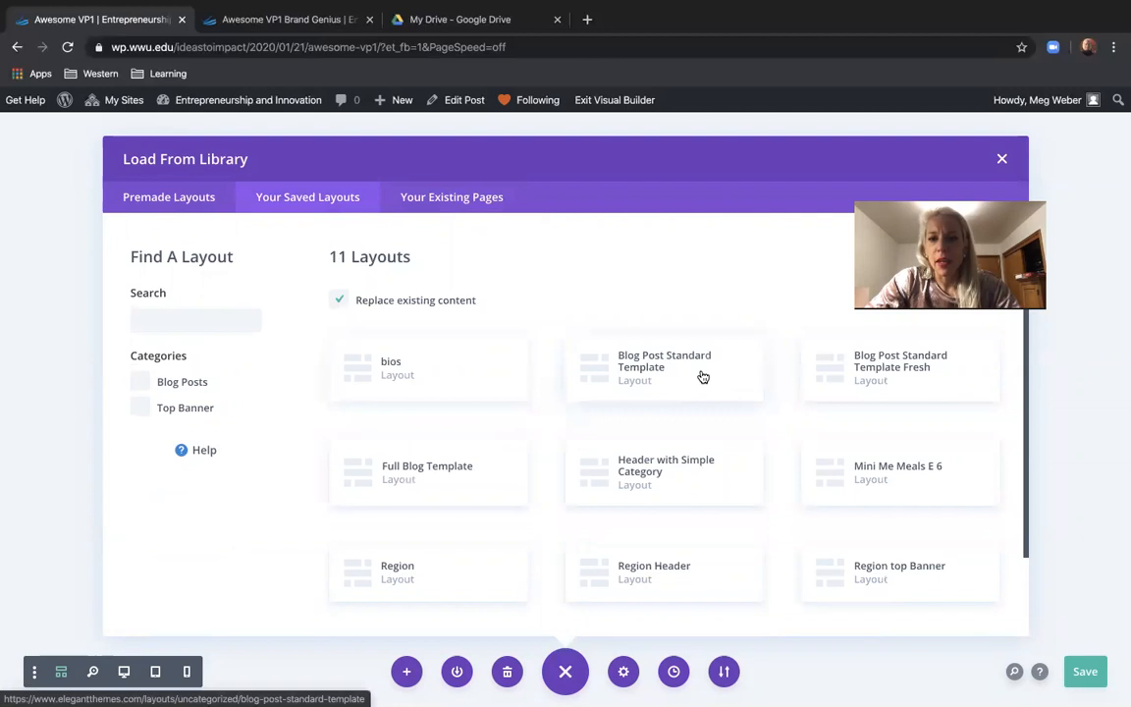
scroll(703, 378, down, 3)
scroll(703, 377, down, 2)
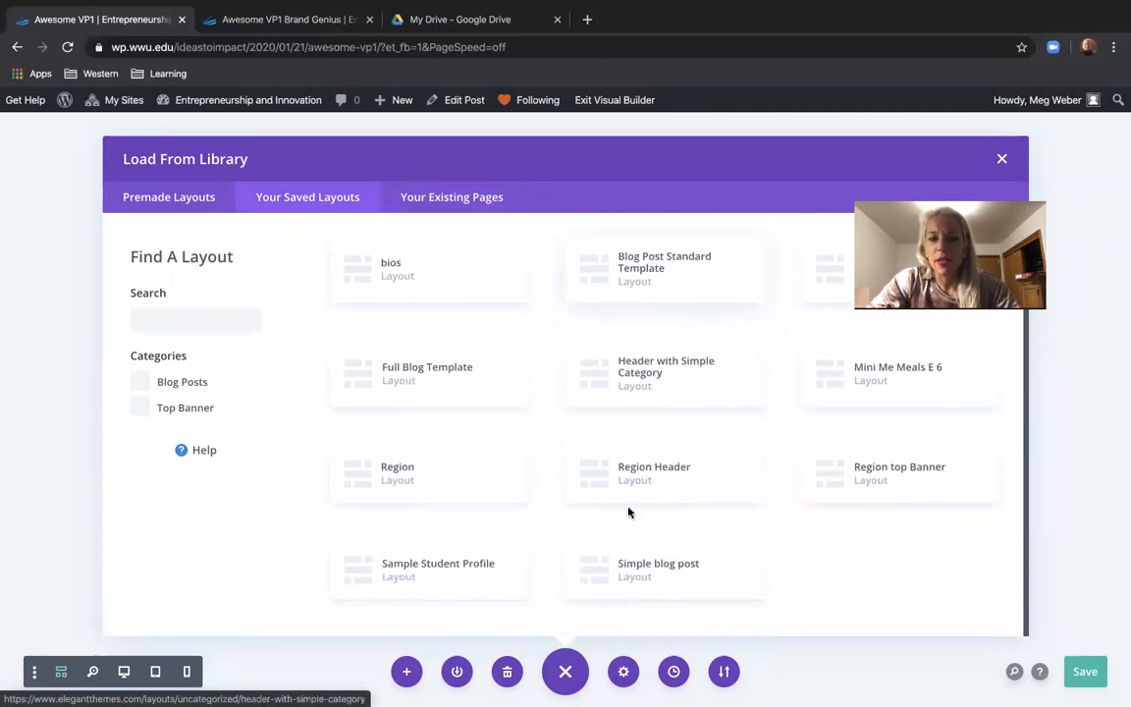
click(620, 572)
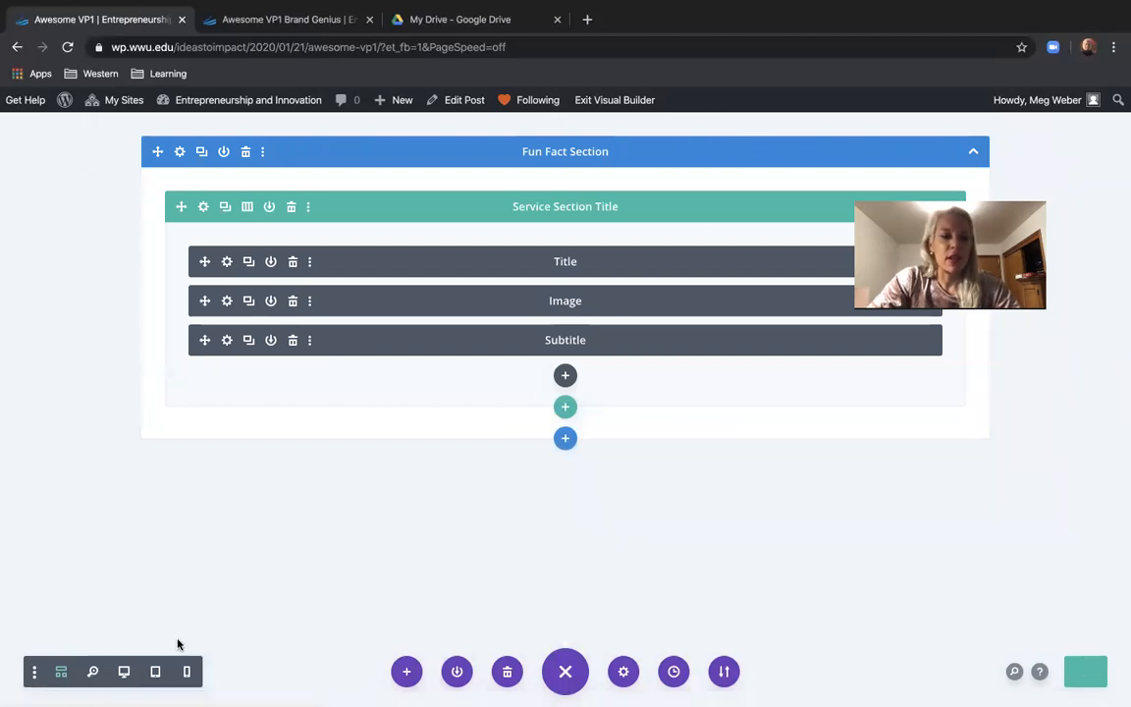
Show the post in the builder's desktop view and look over the layout's heading, photo and text.
click(125, 673)
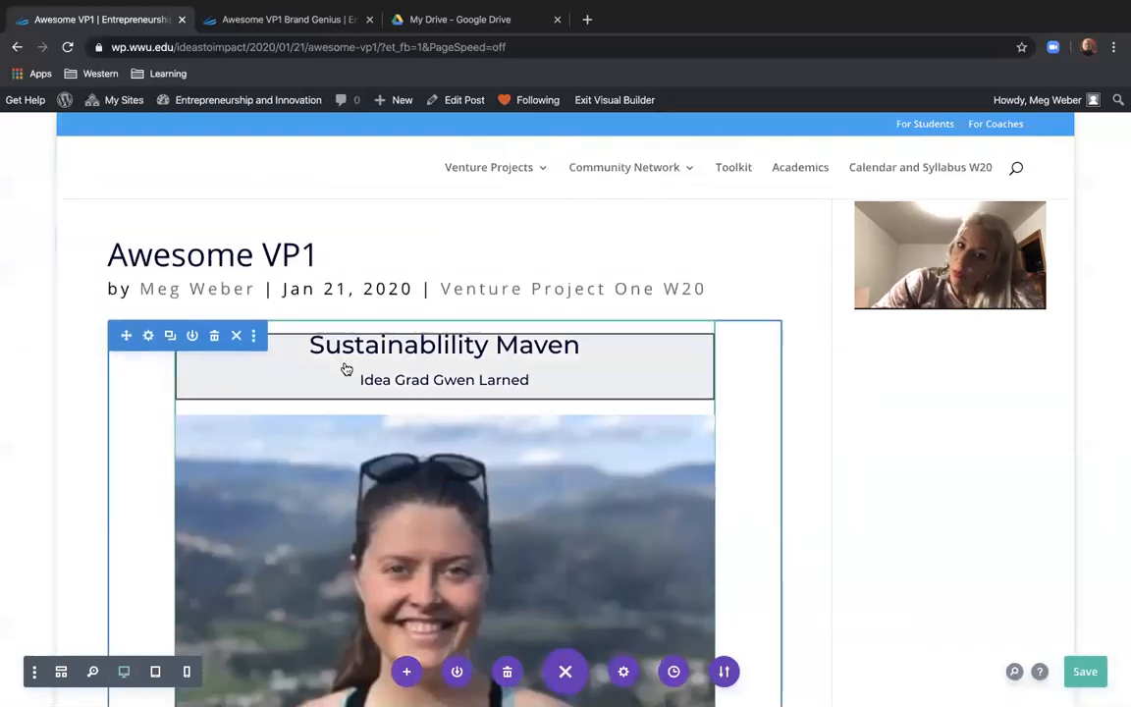
scroll(345, 369, down, 7)
scroll(346, 370, up, 7)
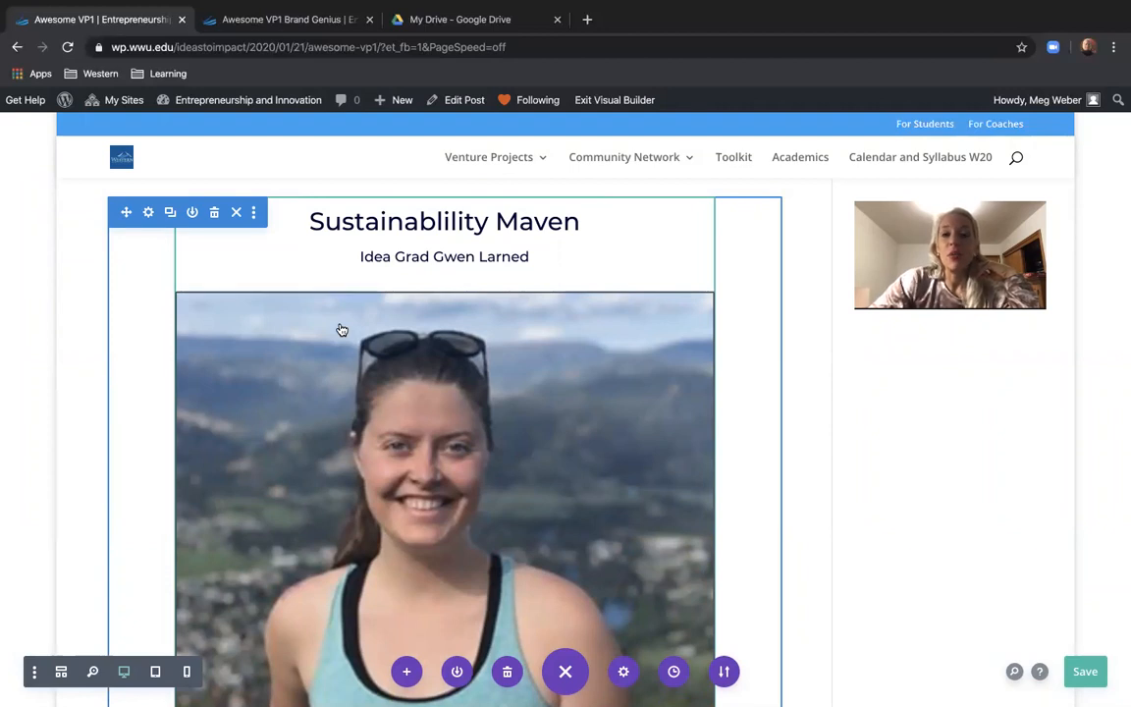
mouse_move(682, 8)
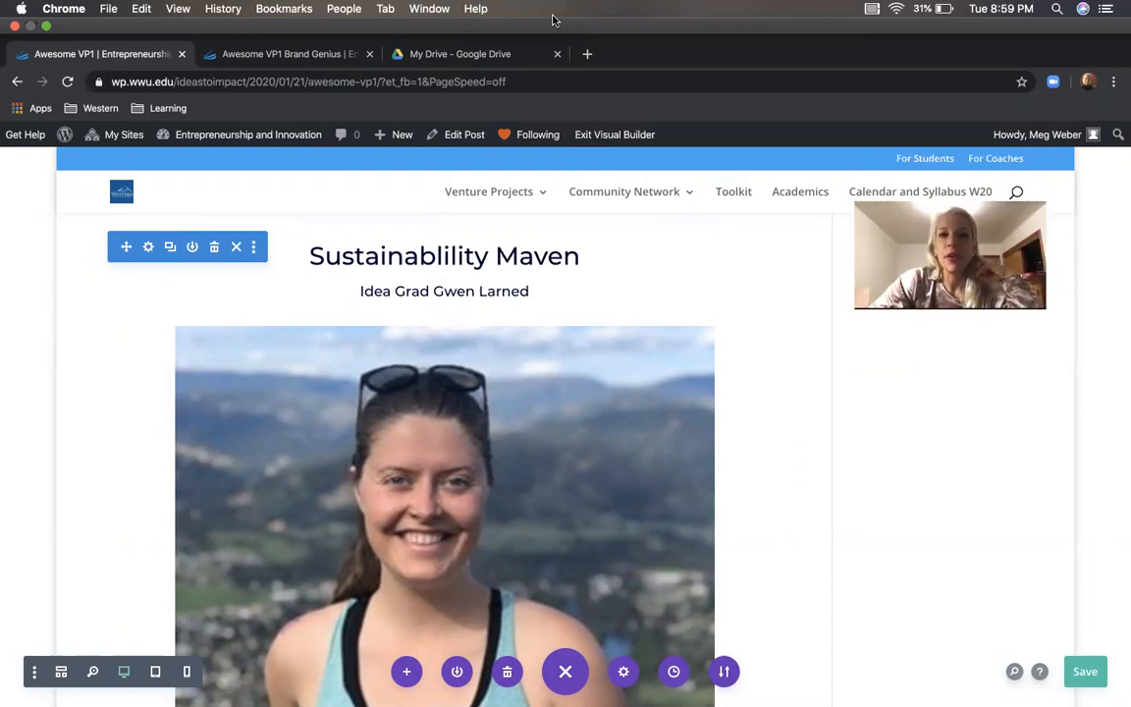
click(828, 23)
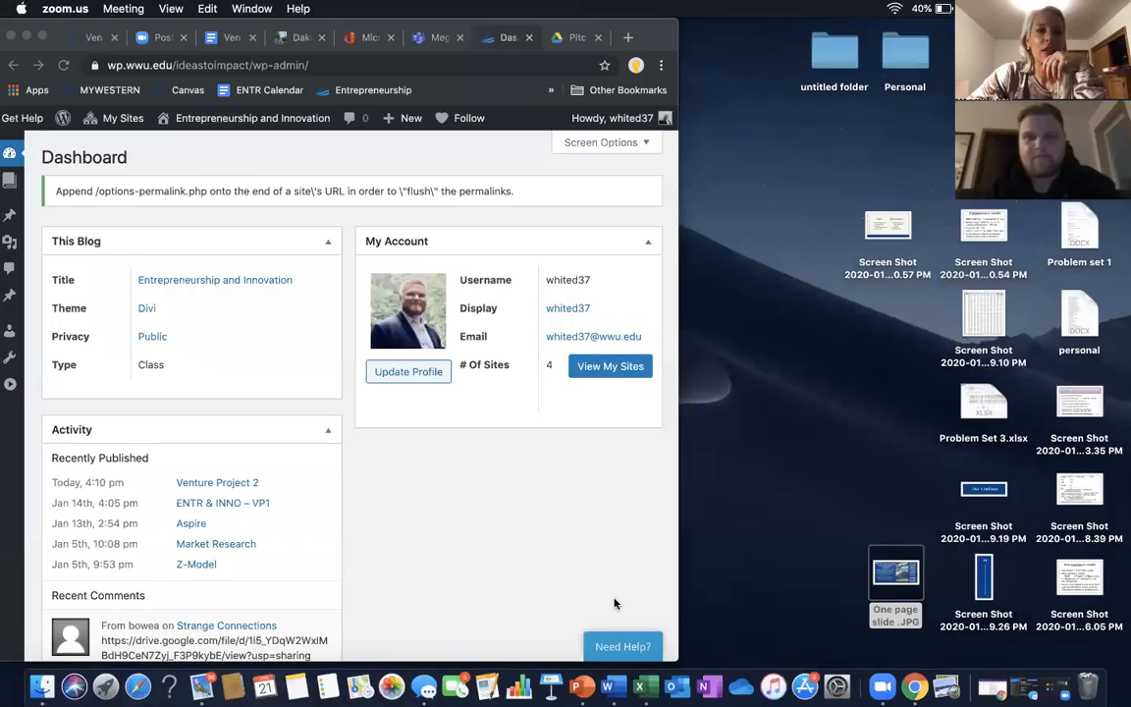
Widen the browser window and start a new post on the Entrepreneurship and Innovation site.
click(676, 187)
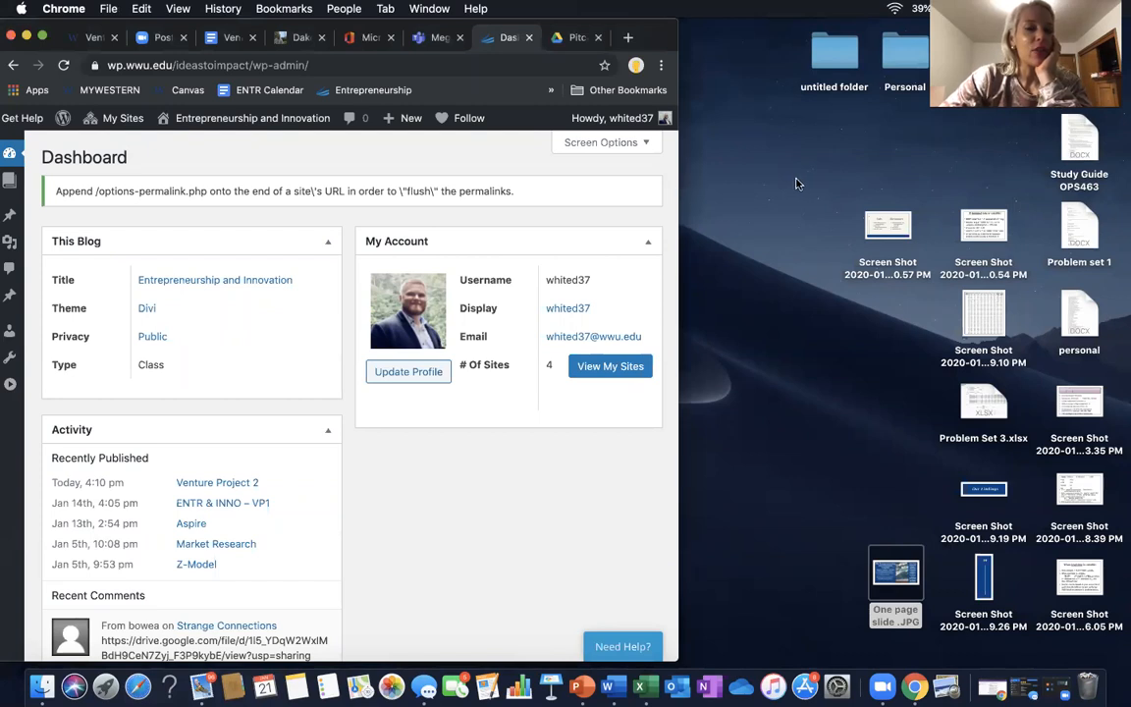
drag(689, 174, 1107, 181)
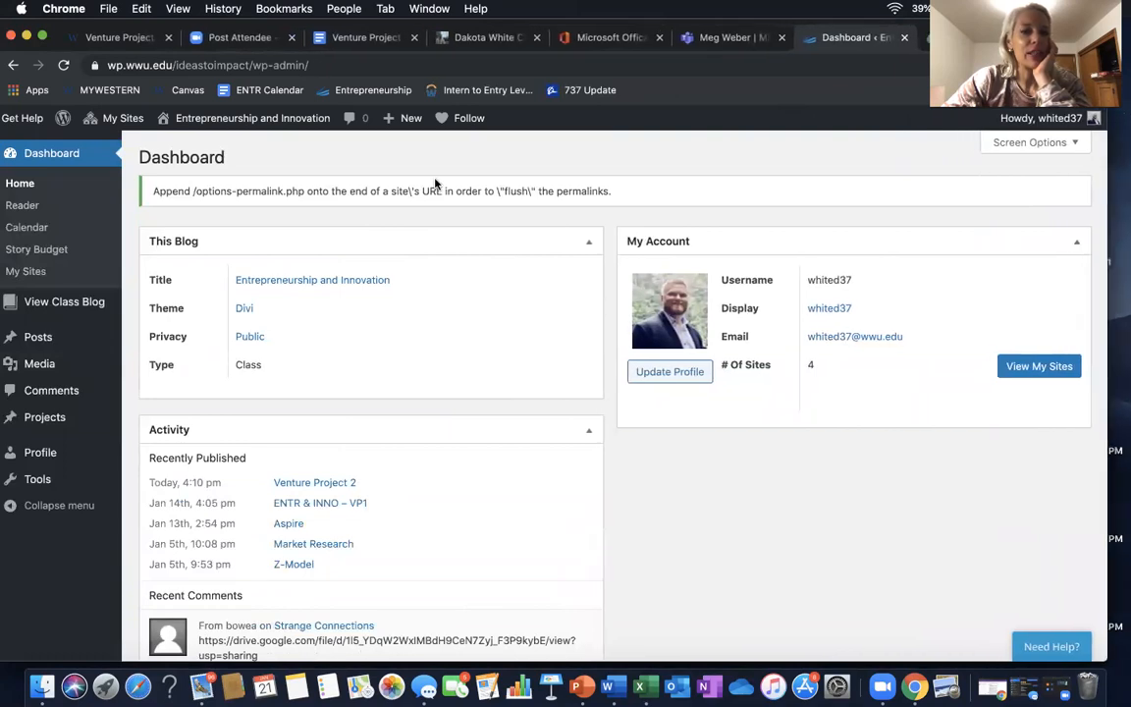
mouse_move(404, 120)
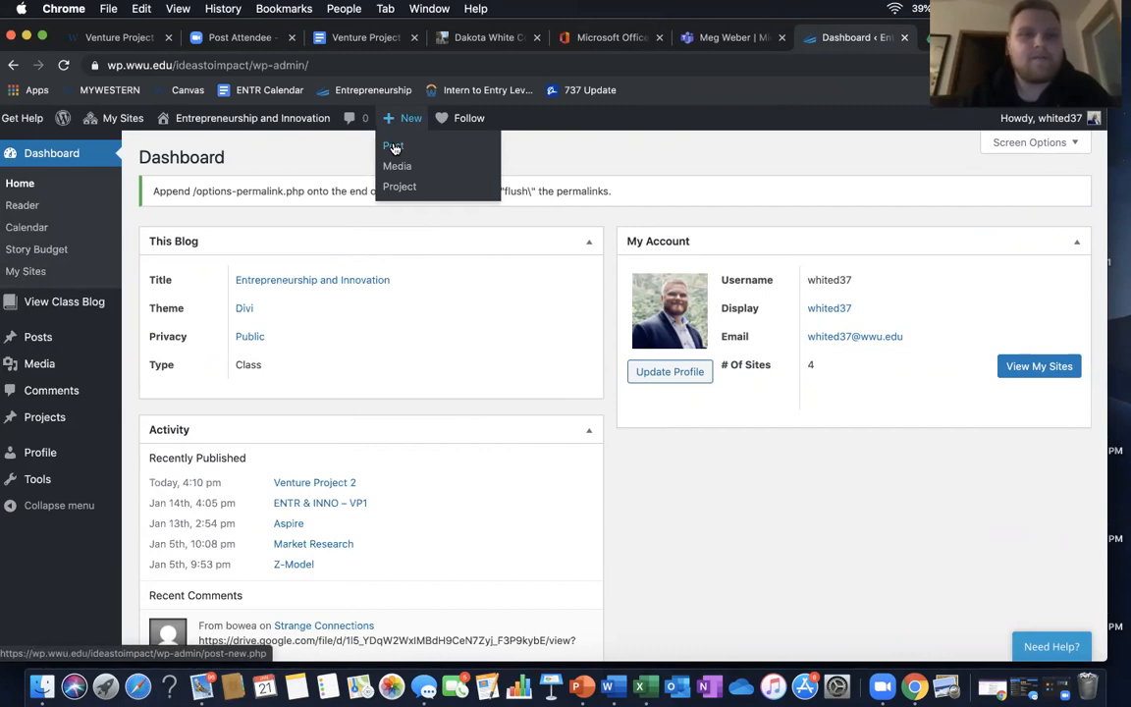
click(394, 147)
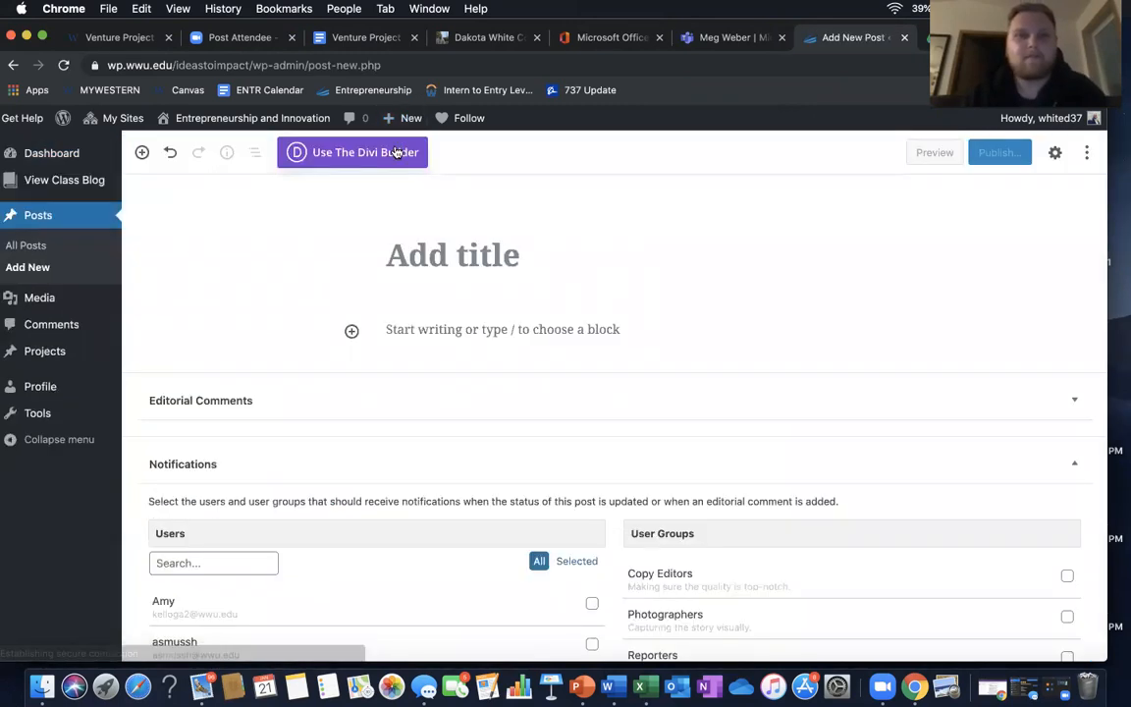
Title the new post "Entrepreneurship and Innovation Program".
click(528, 249)
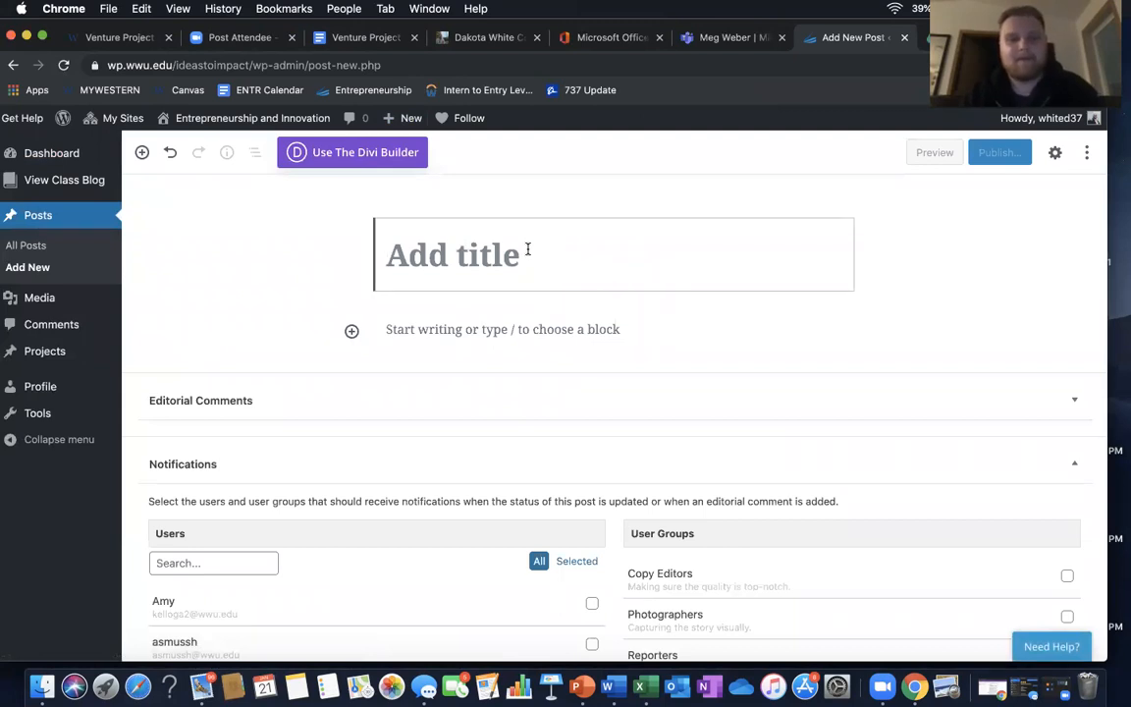
text(Entre)
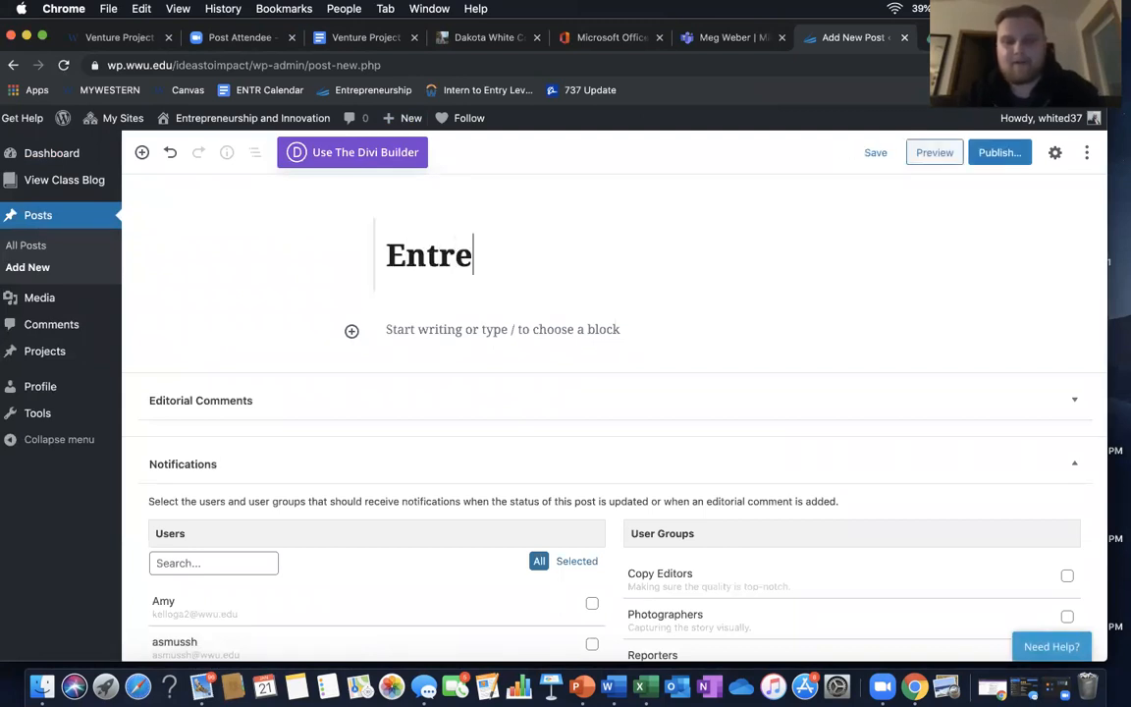
text(prener)
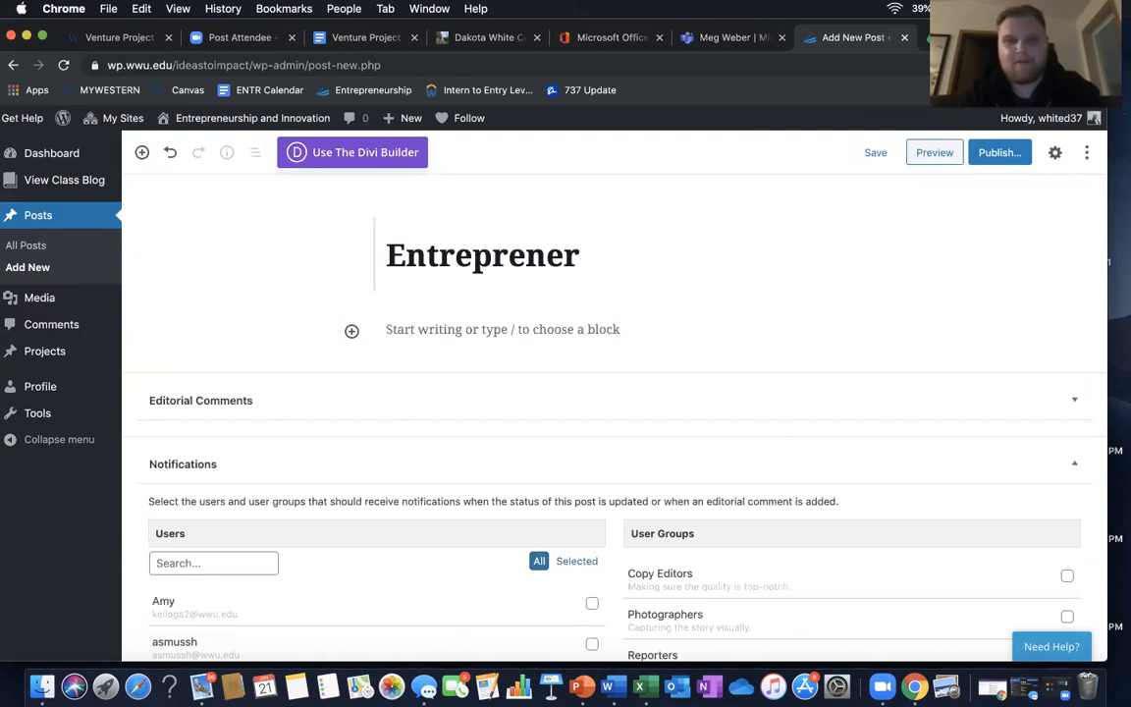
text(uurship )
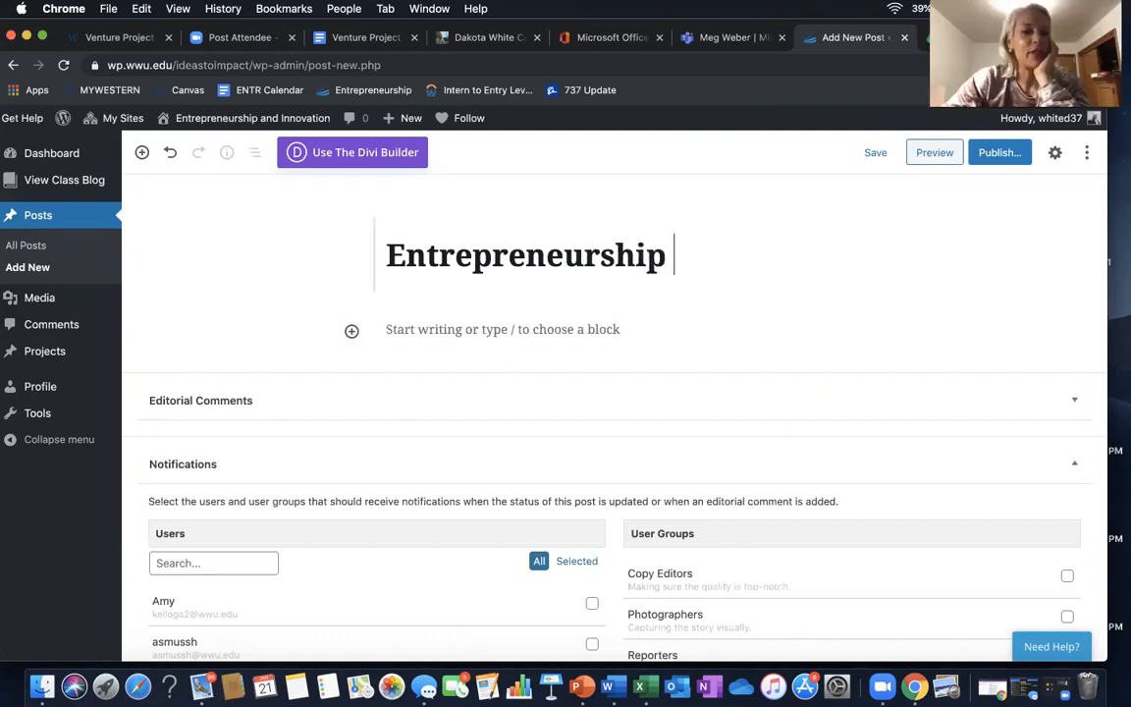
text(and Innov)
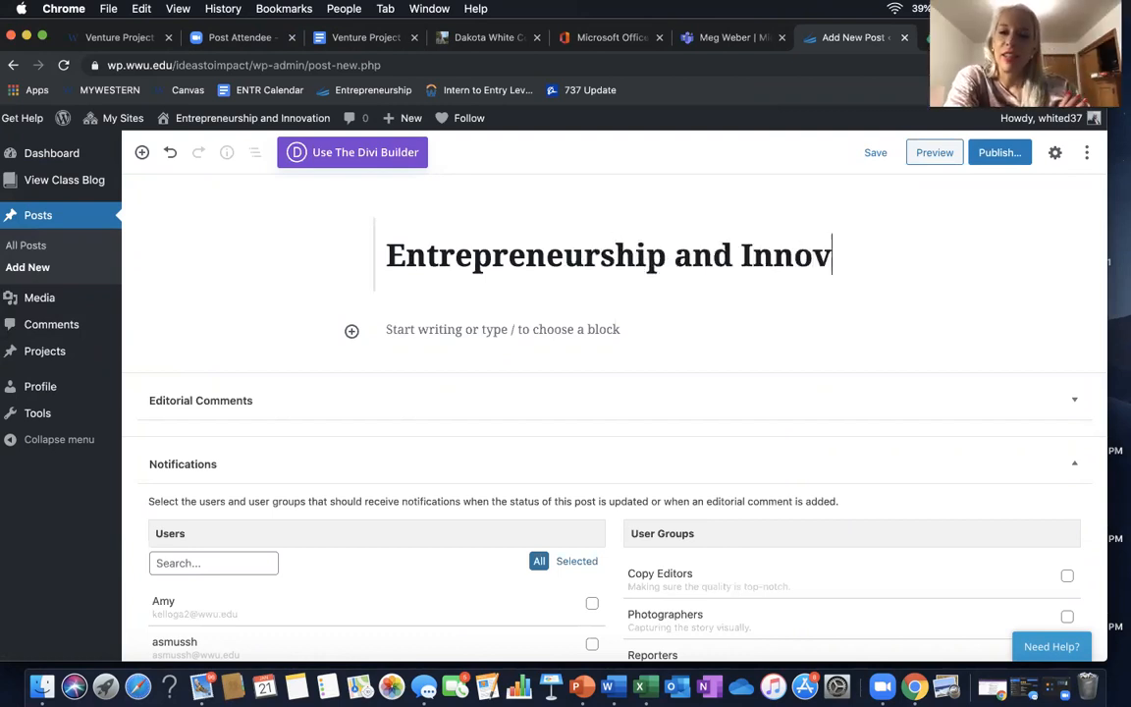
text(ation Program)
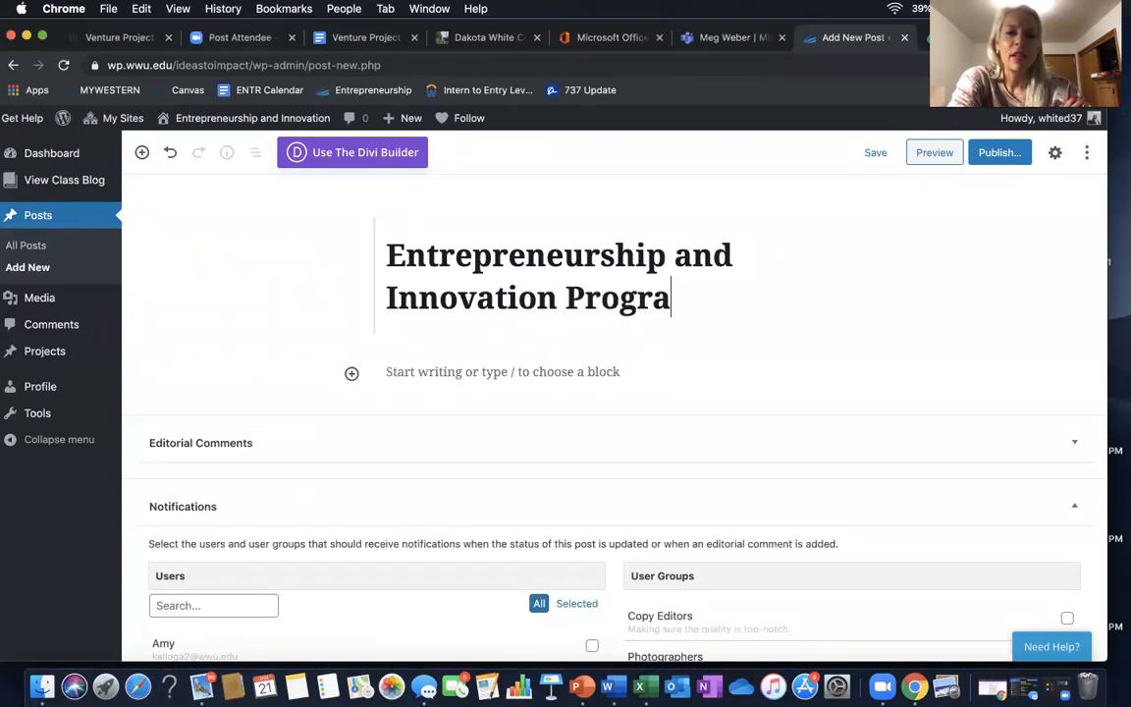
Add an image block below the title and fill it with "One page slide .JPG" from the desktop.
click(432, 371)
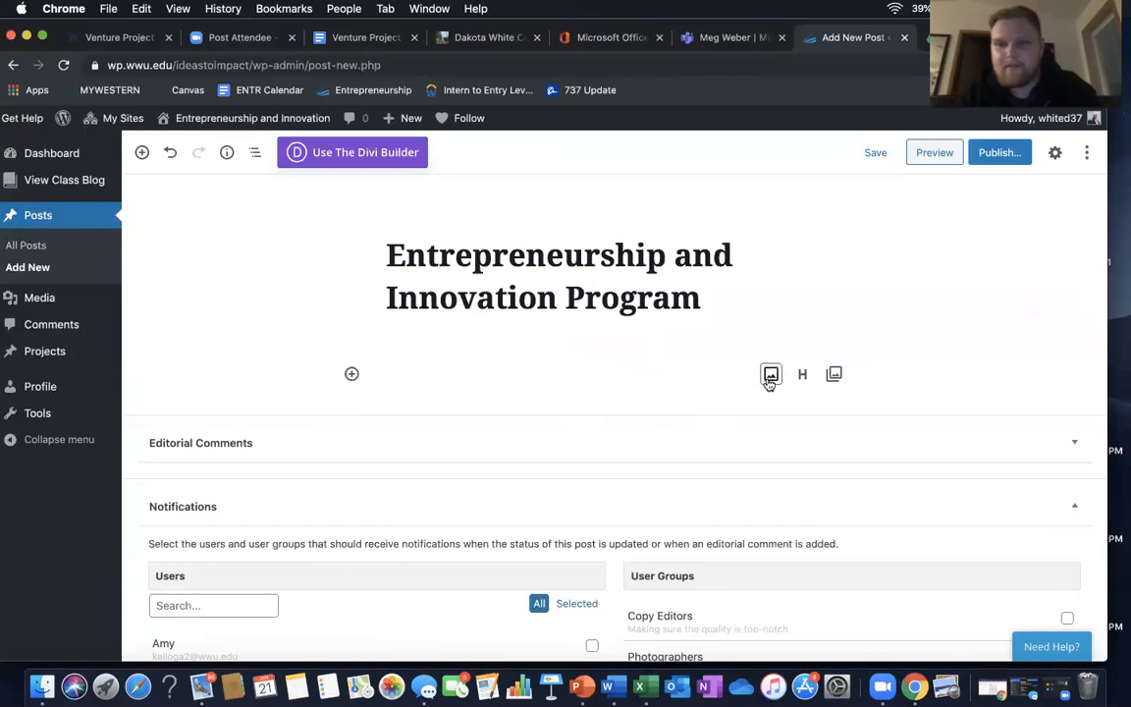
drag(1106, 299, 845, 312)
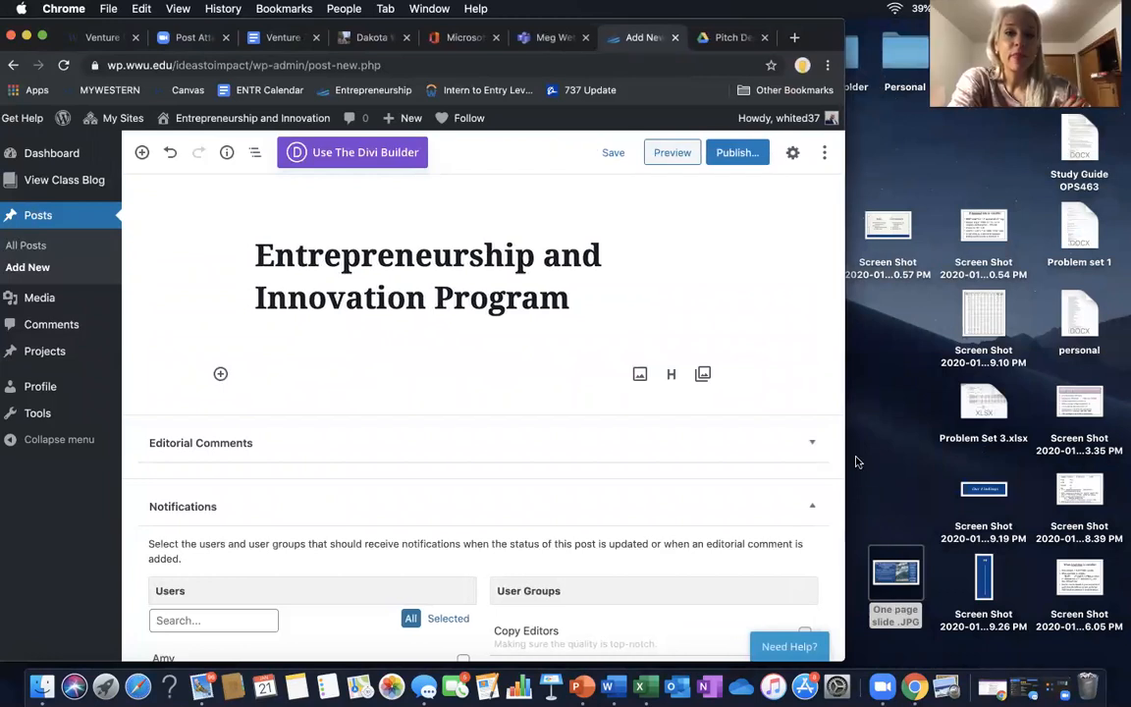
drag(902, 568, 469, 364)
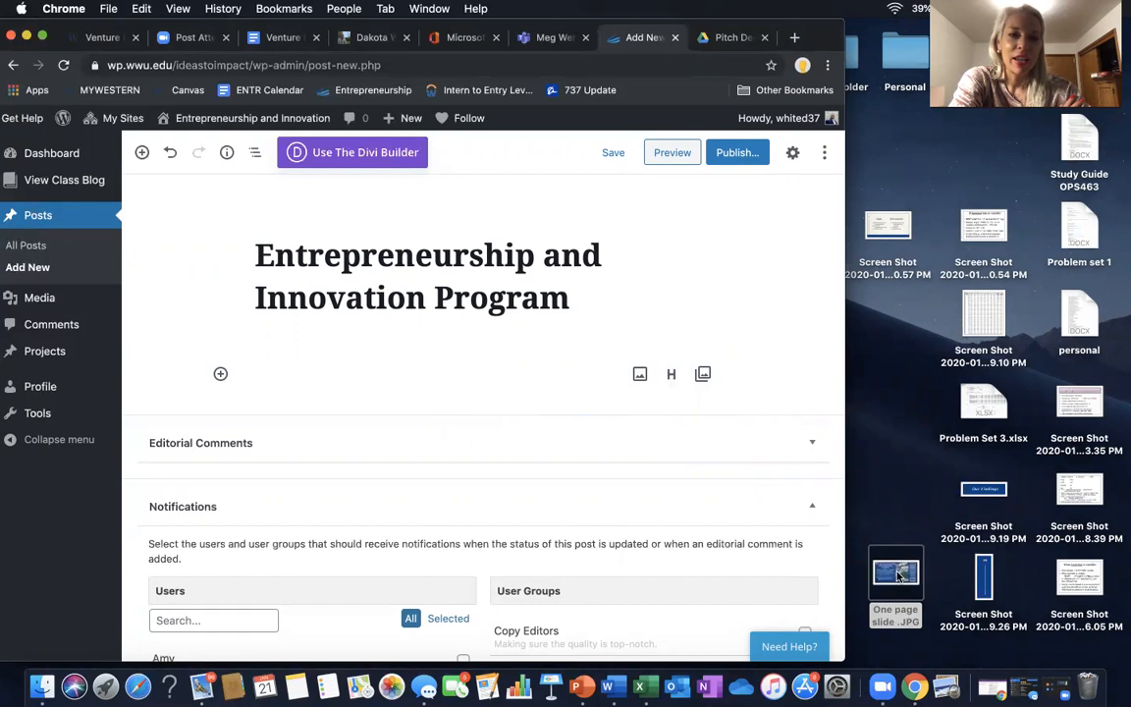
drag(887, 555, 806, 392)
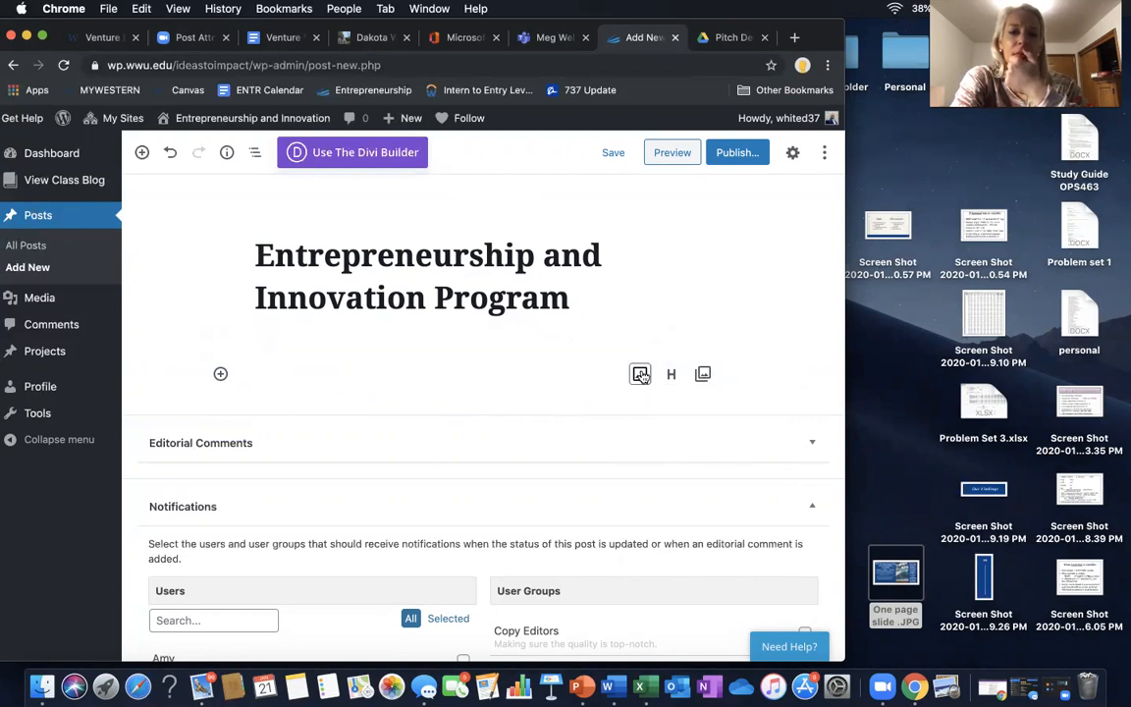
click(642, 375)
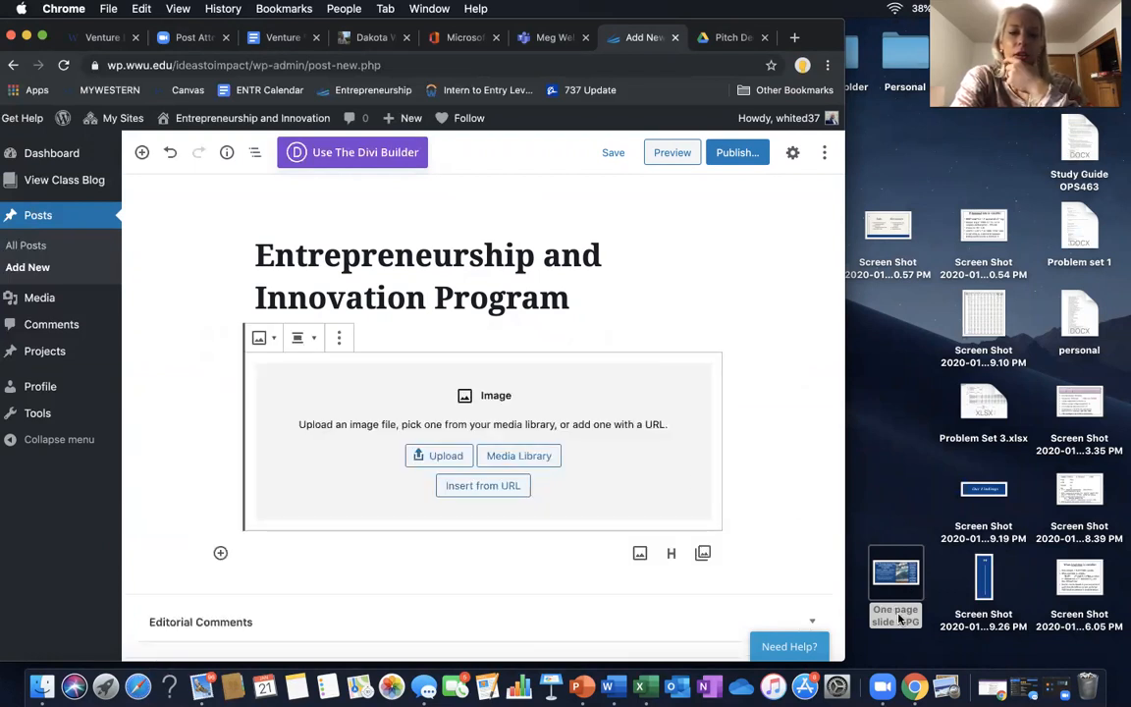
drag(914, 590, 560, 423)
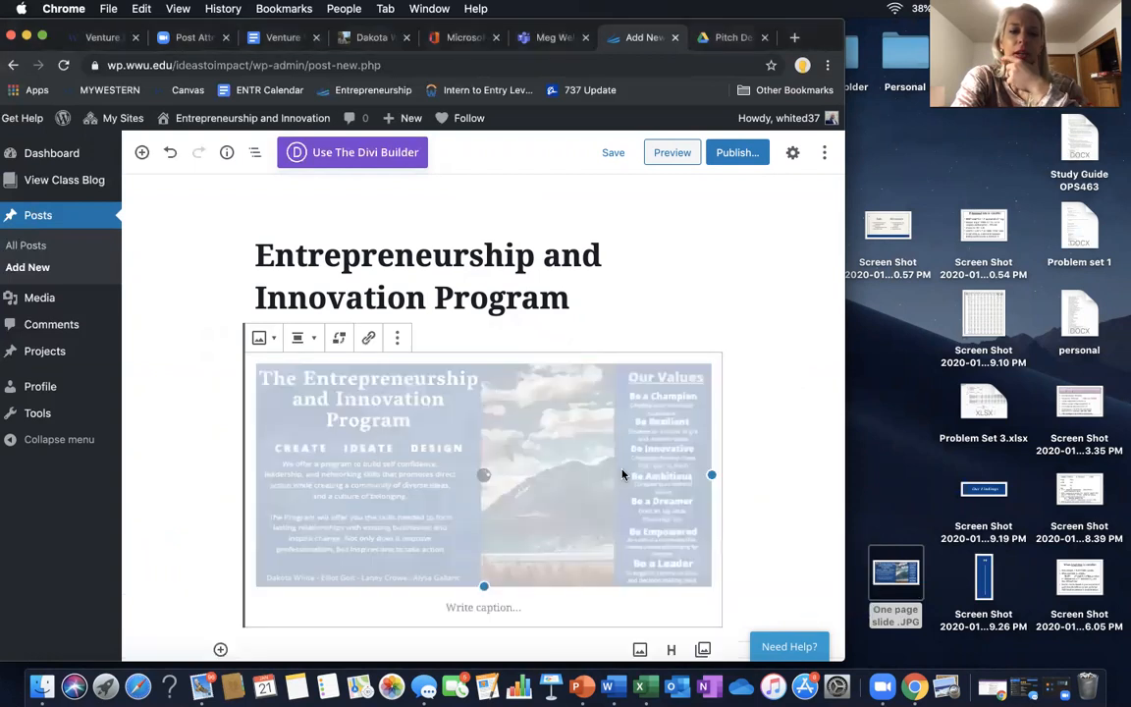
Copy the sharing link of the Winter2020 VP1 team folder in Google Drive, and return to the WordPress post.
drag(845, 321, 966, 315)
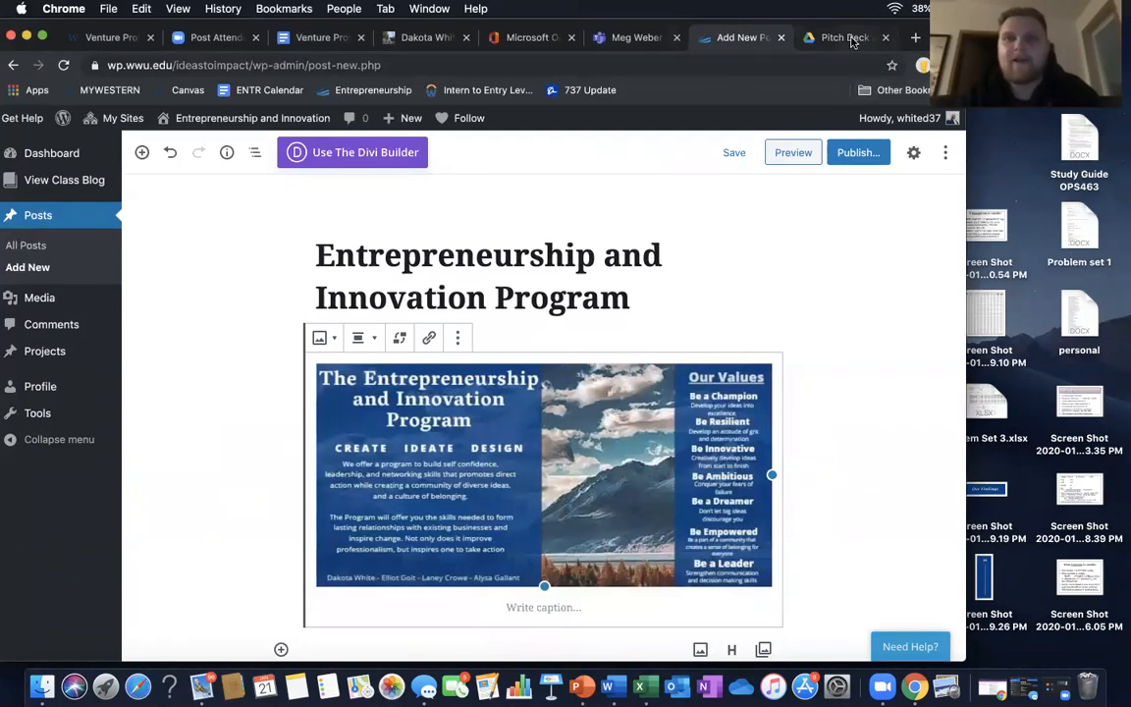
click(852, 38)
click(17, 127)
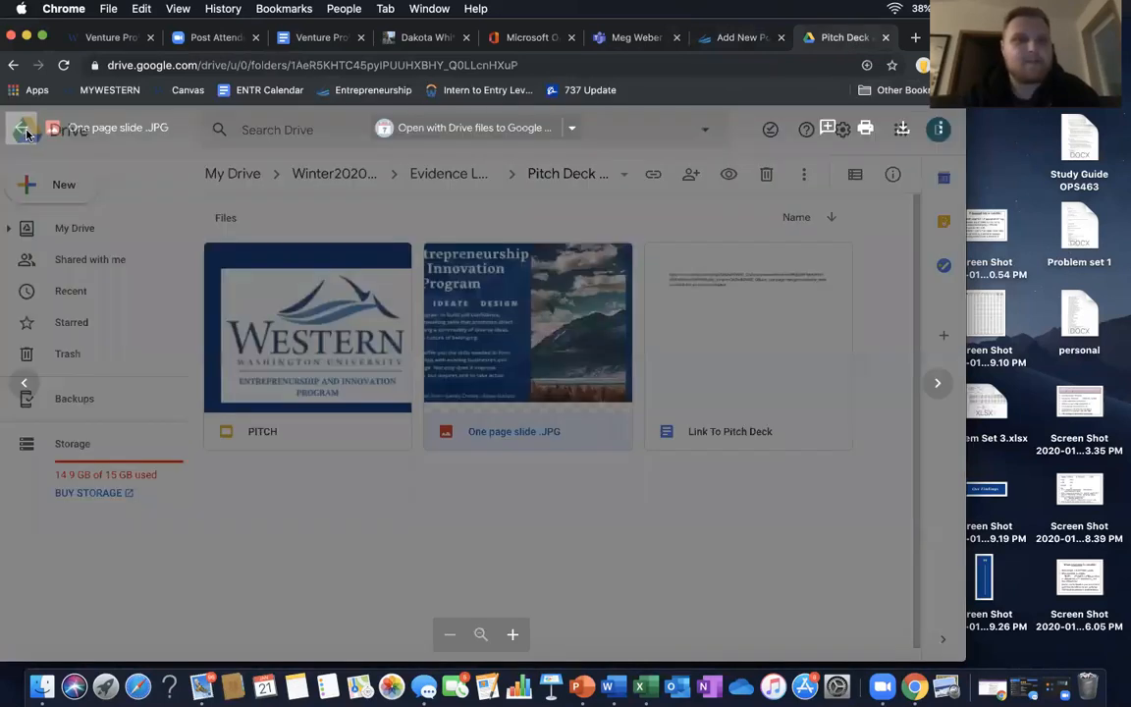
click(449, 173)
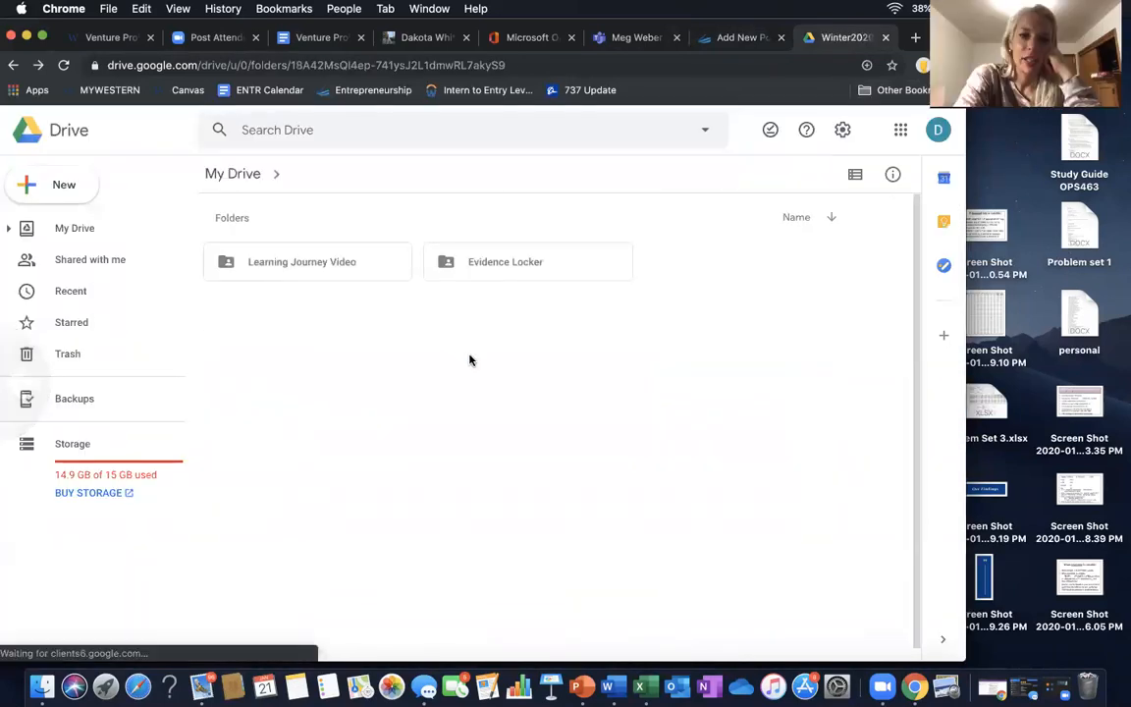
click(593, 175)
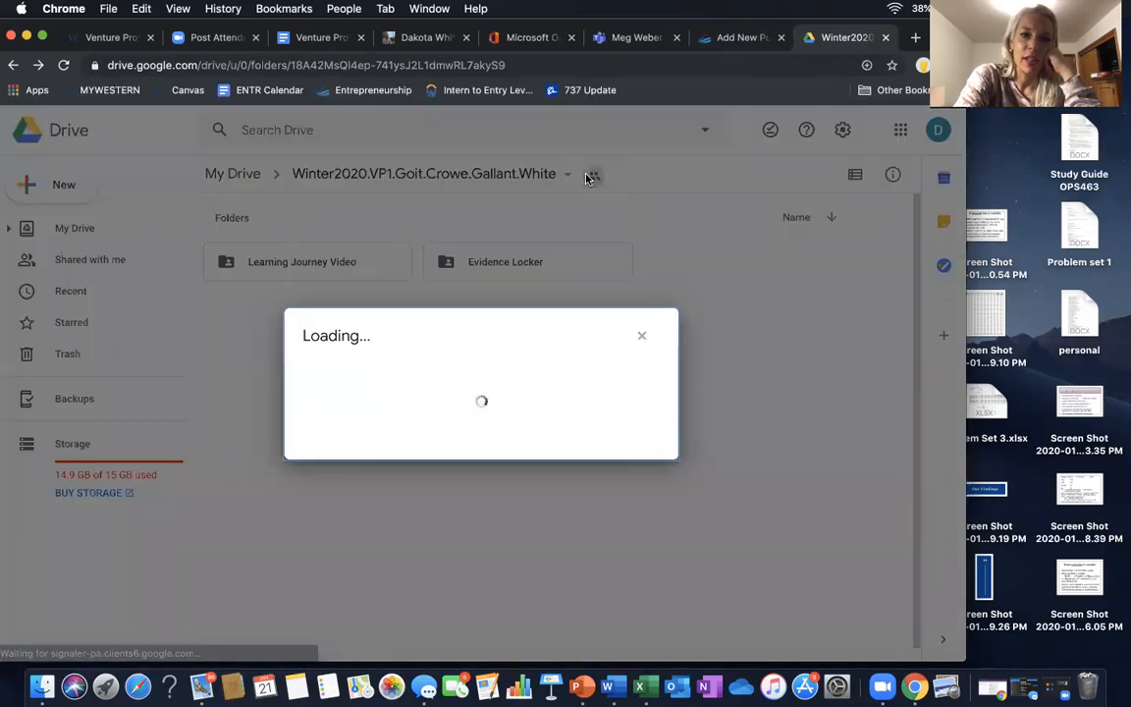
click(663, 254)
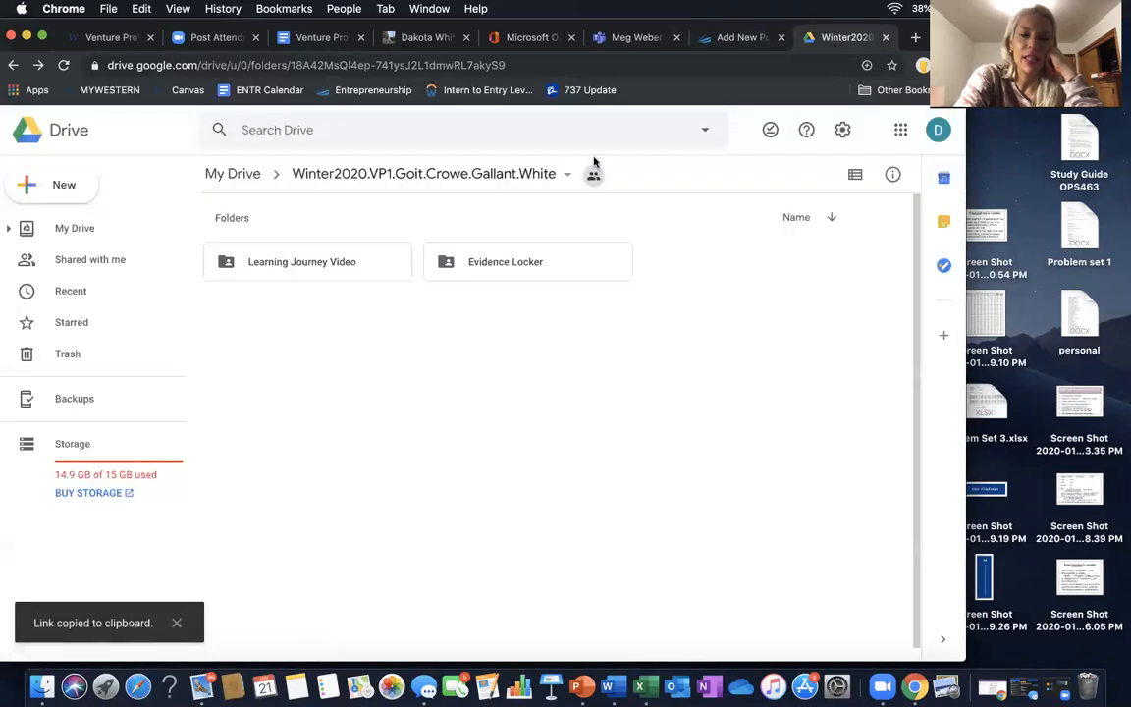
click(743, 37)
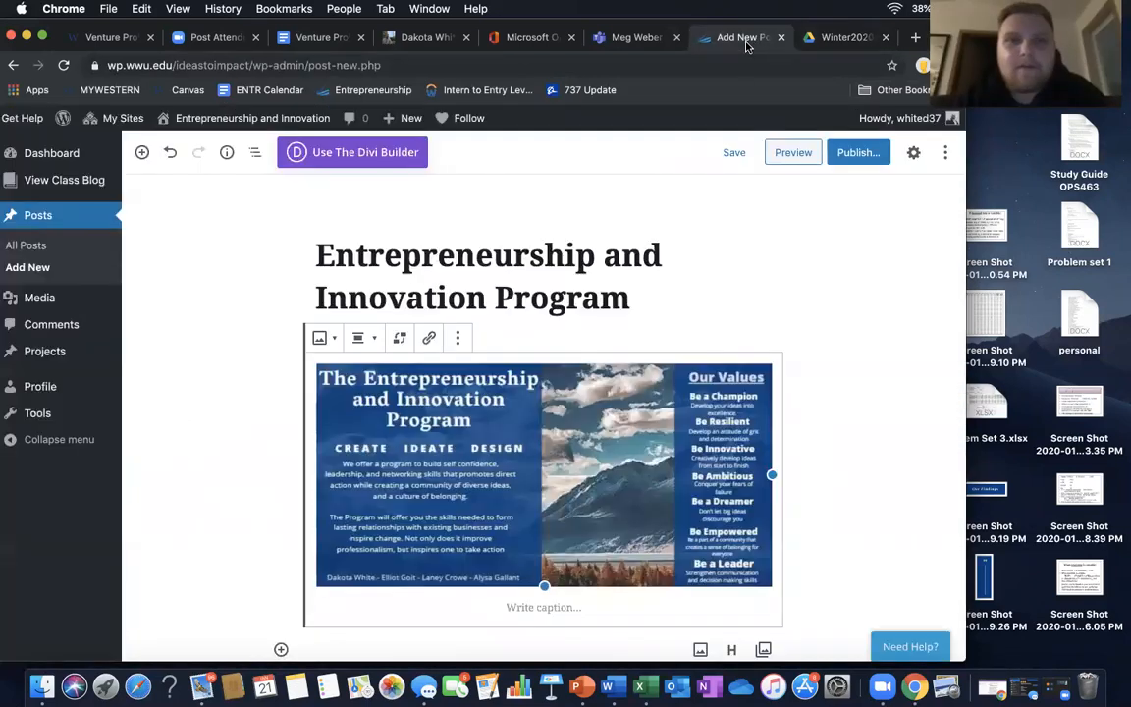
Add the copied Google Drive folder link as the image's caption and check its link target.
scroll(445, 400, down, 3)
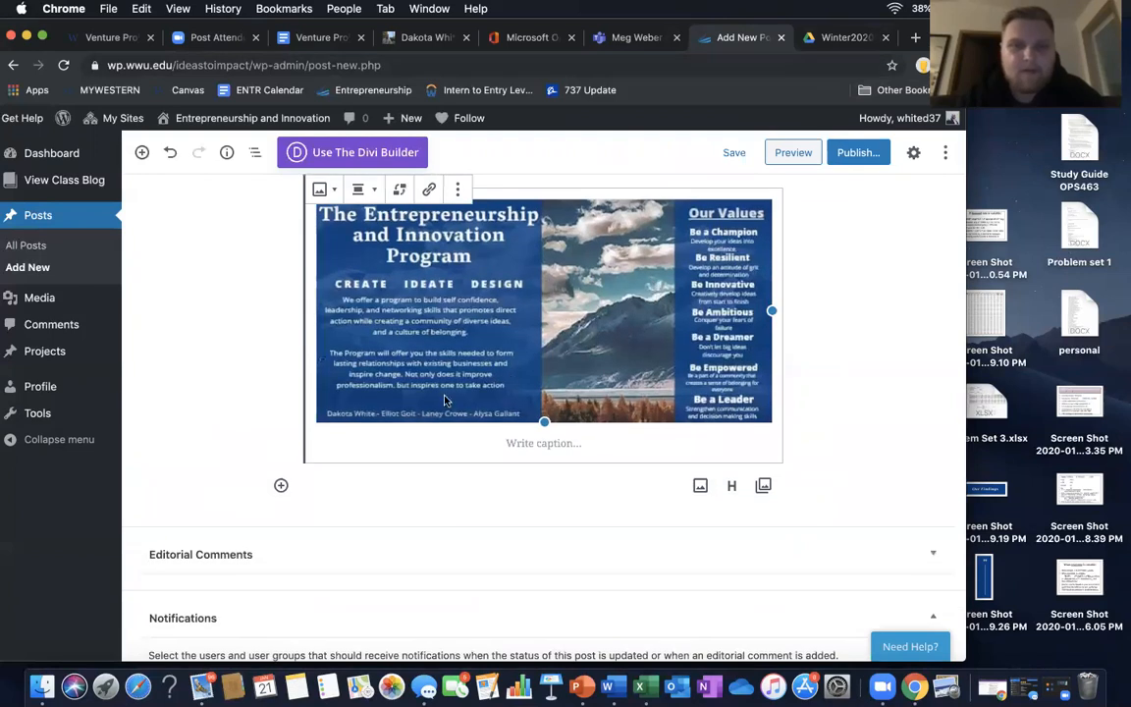
click(442, 443)
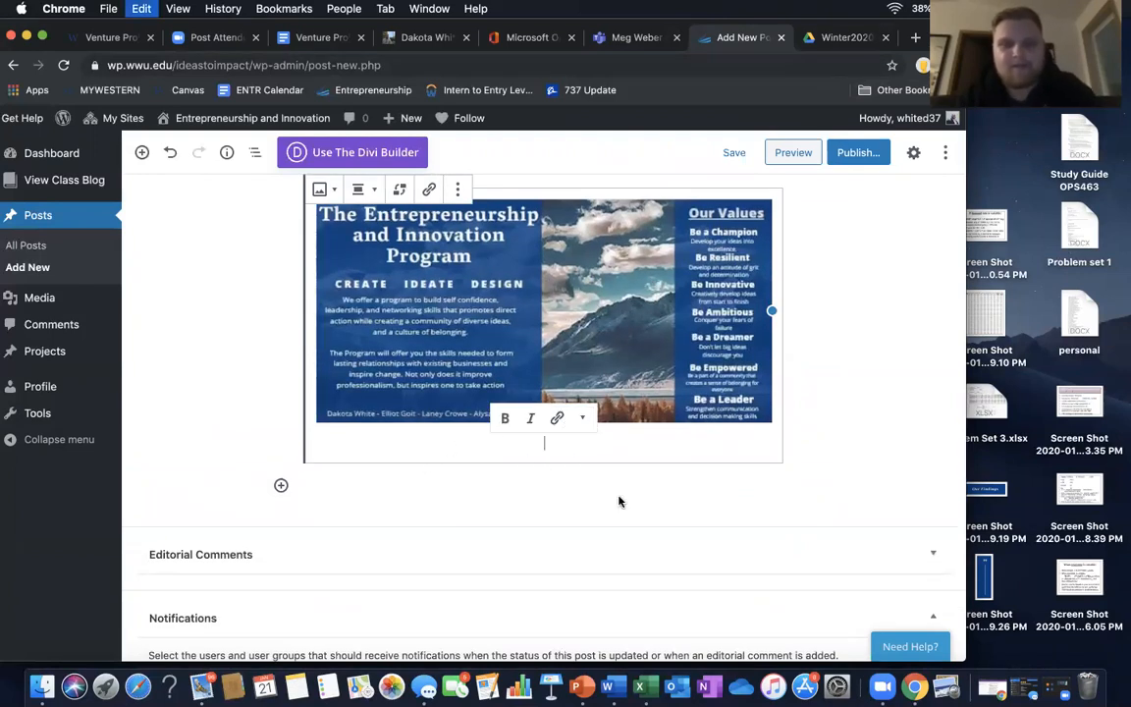
key(super+v)
triple_click(474, 442)
click(557, 419)
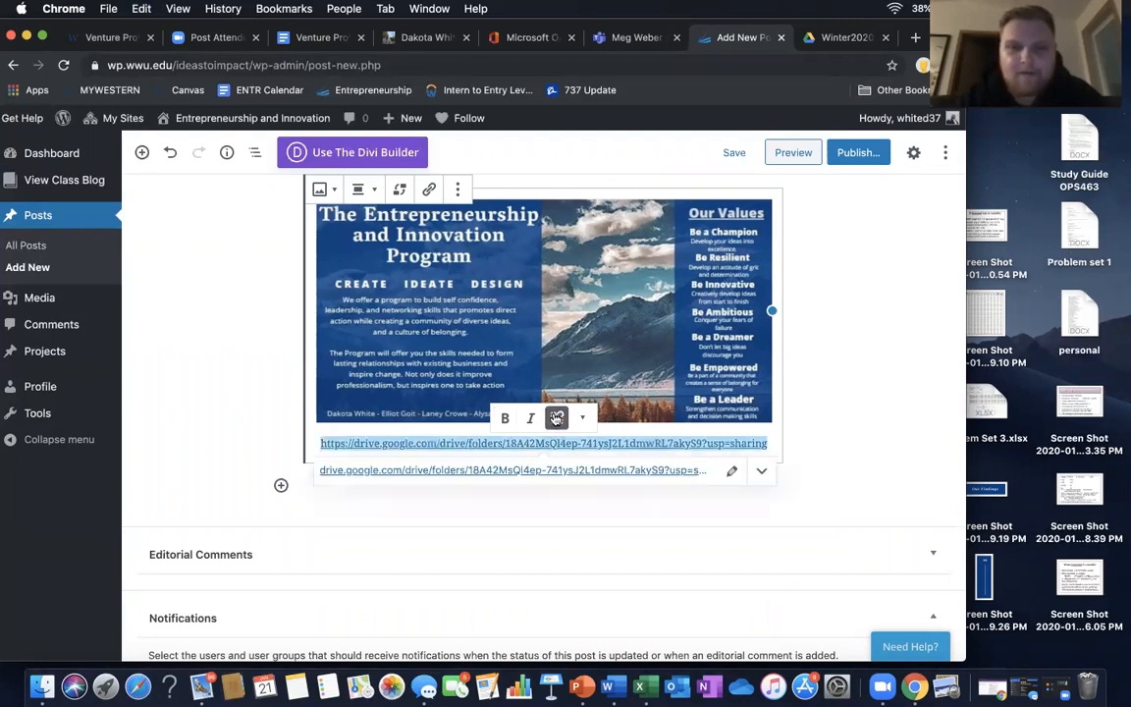
Test the caption's link by opening the Drive folder, and return to the post editor.
click(538, 472)
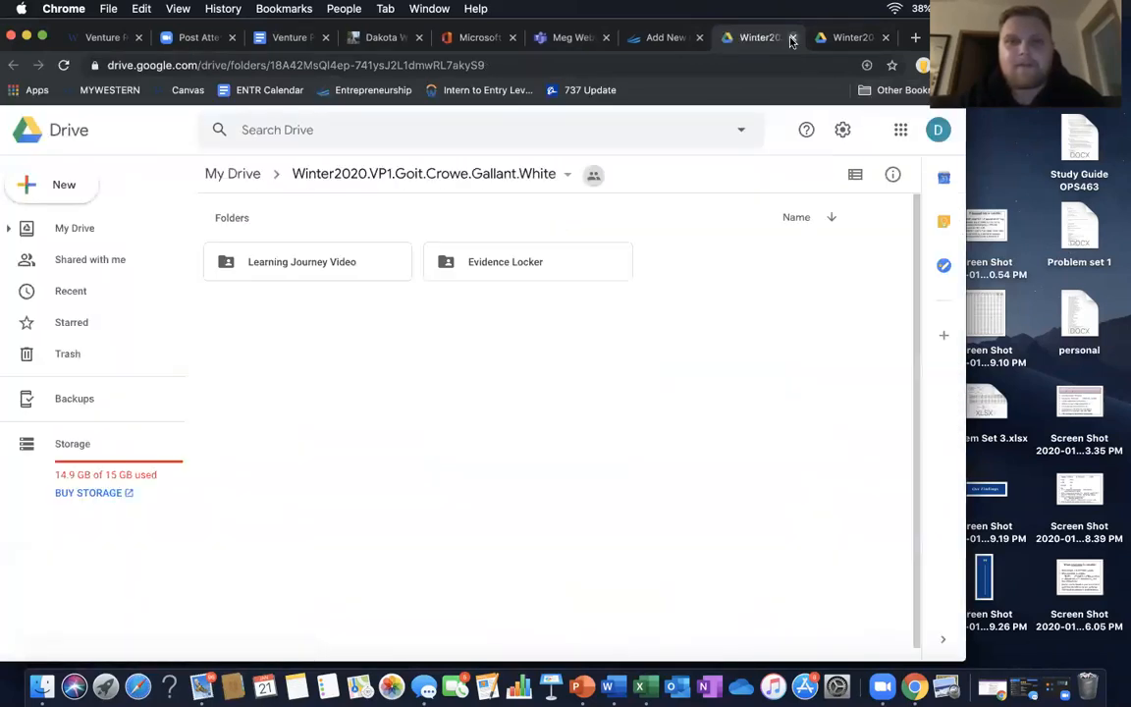
click(792, 39)
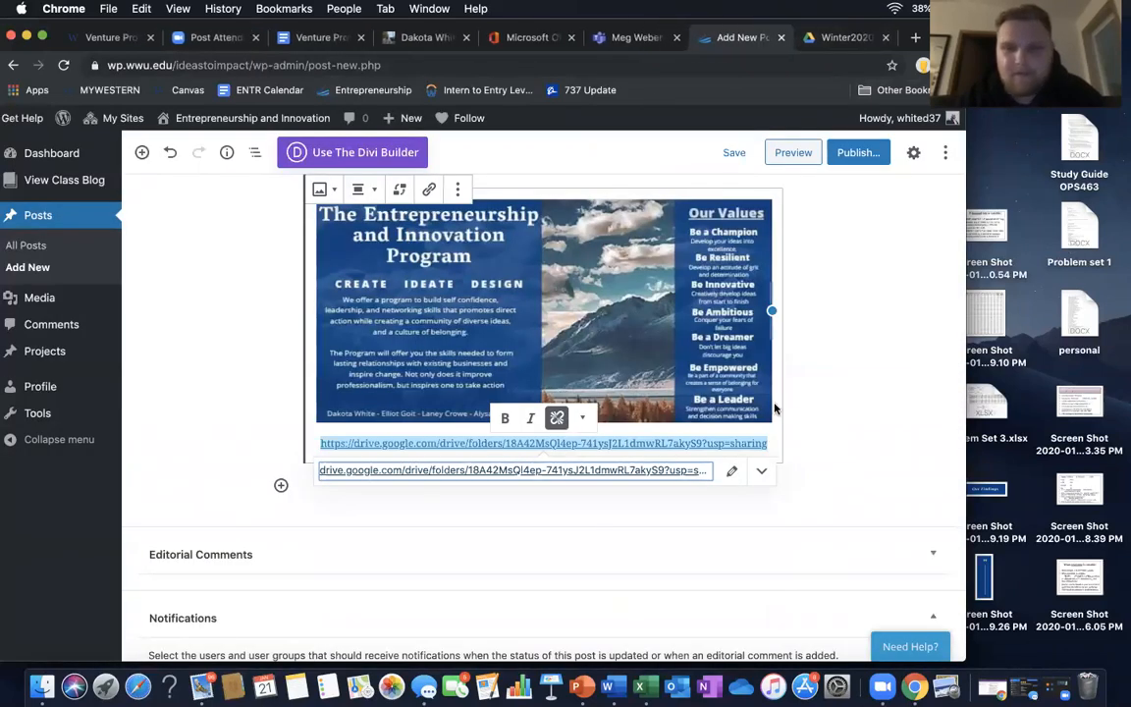
click(768, 441)
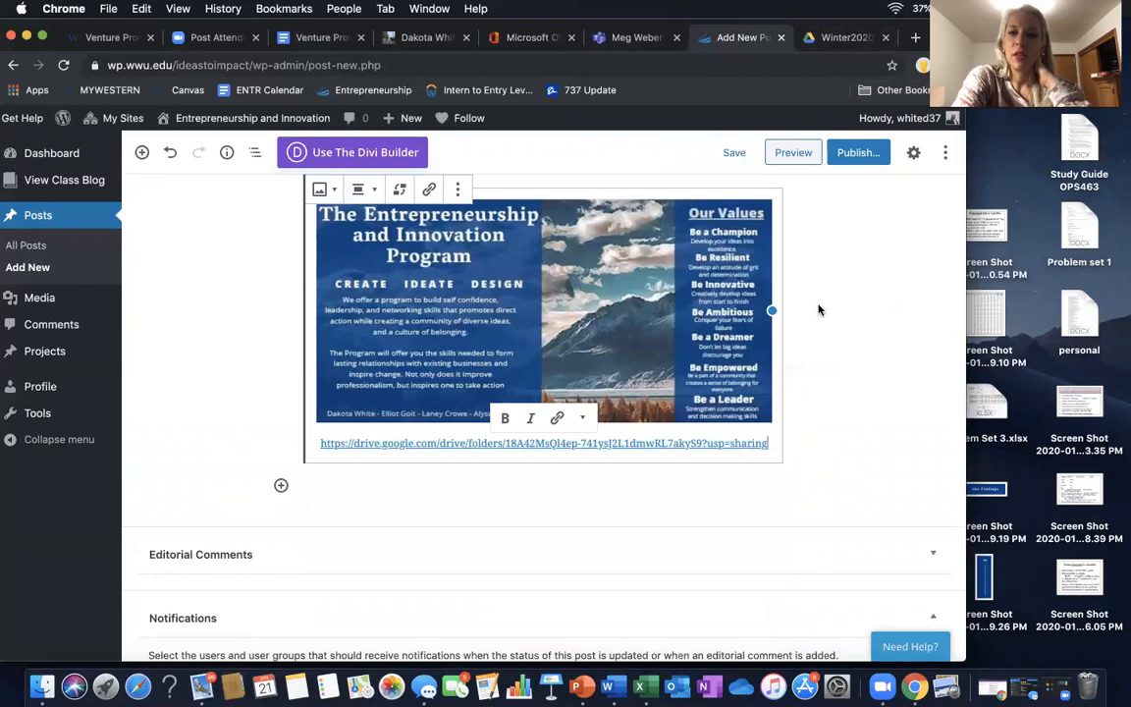
Widen the browser window and review the whole post, from its title to the notification options.
scroll(796, 335, down, 3)
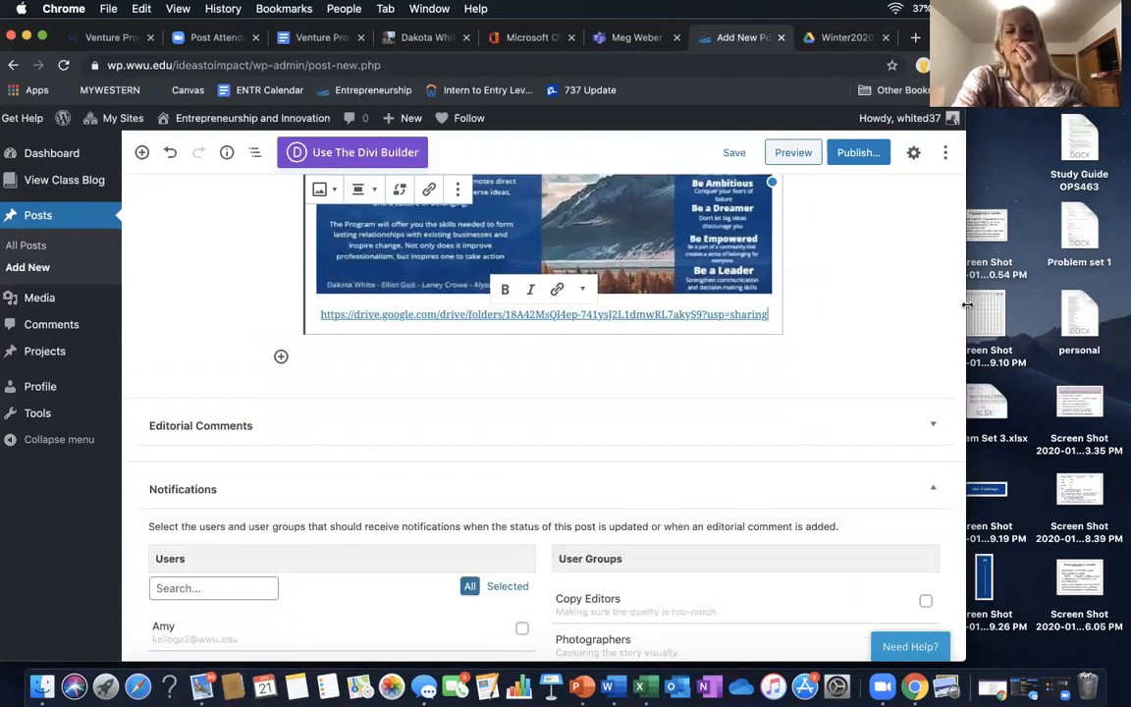
drag(967, 295, 1122, 309)
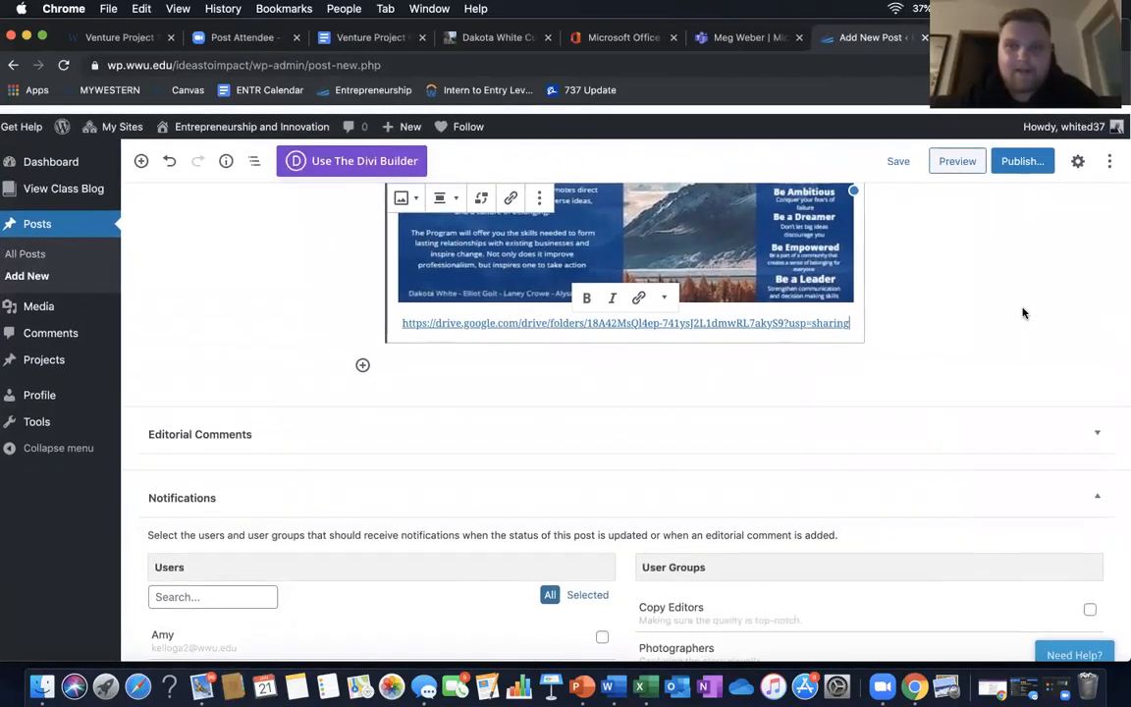
scroll(1022, 313, up, 4)
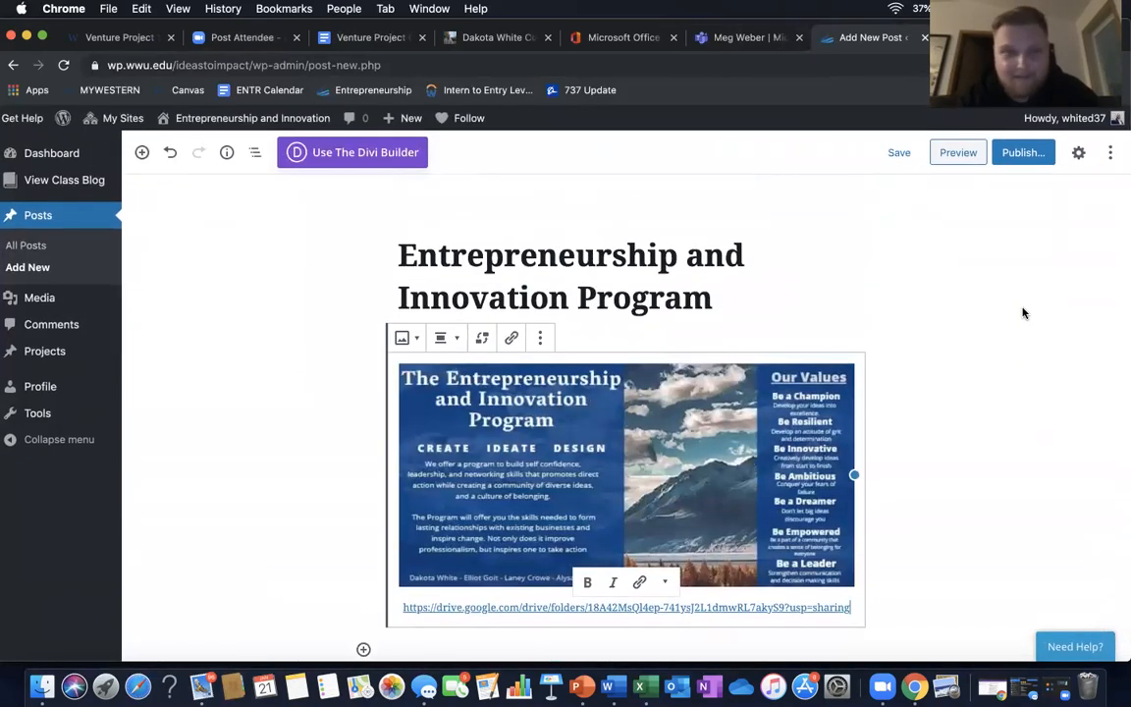
scroll(1022, 314, down, 8)
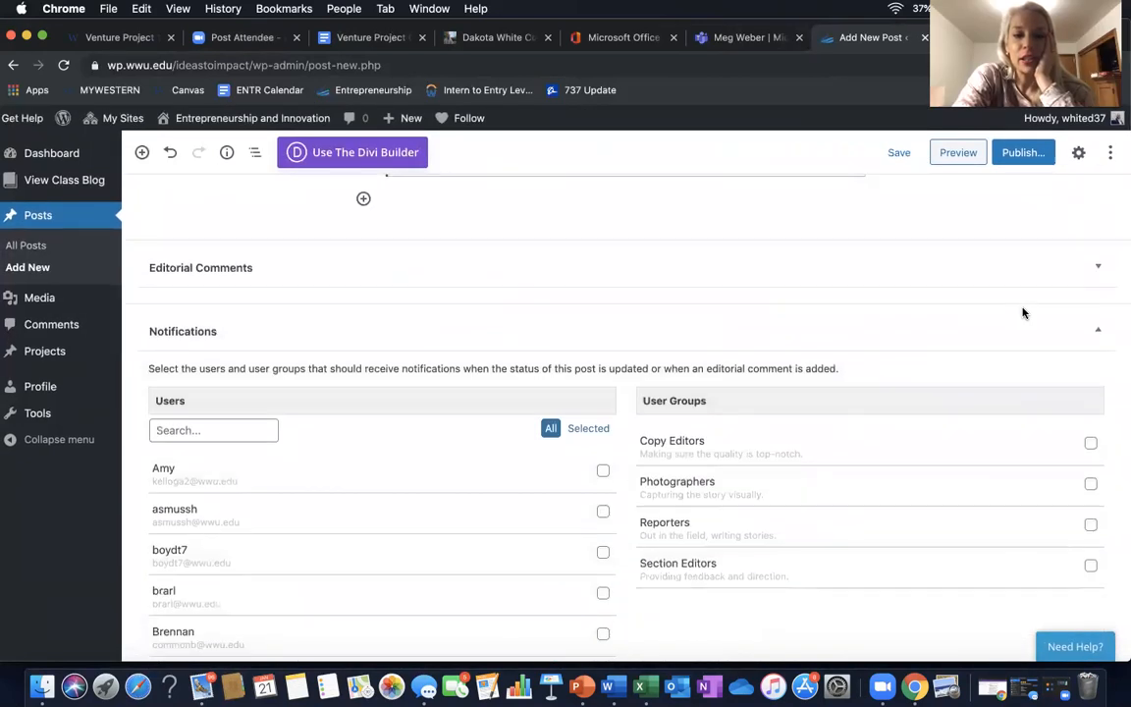
scroll(1022, 313, up, 10)
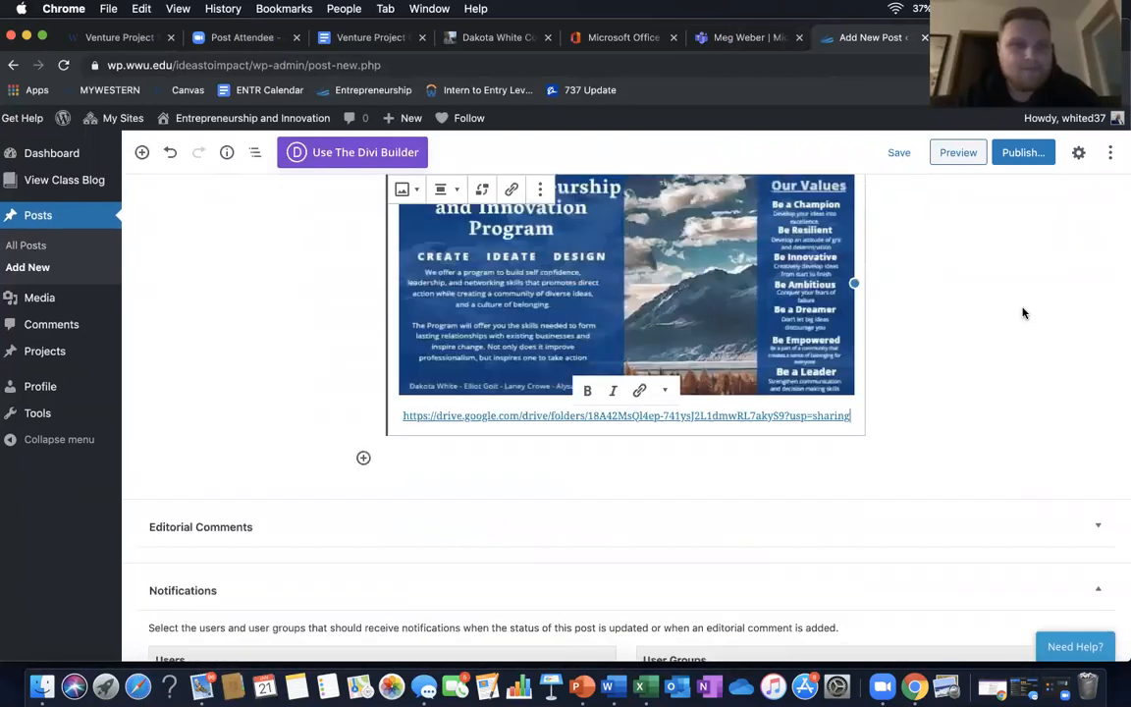
scroll(1022, 313, up, 1)
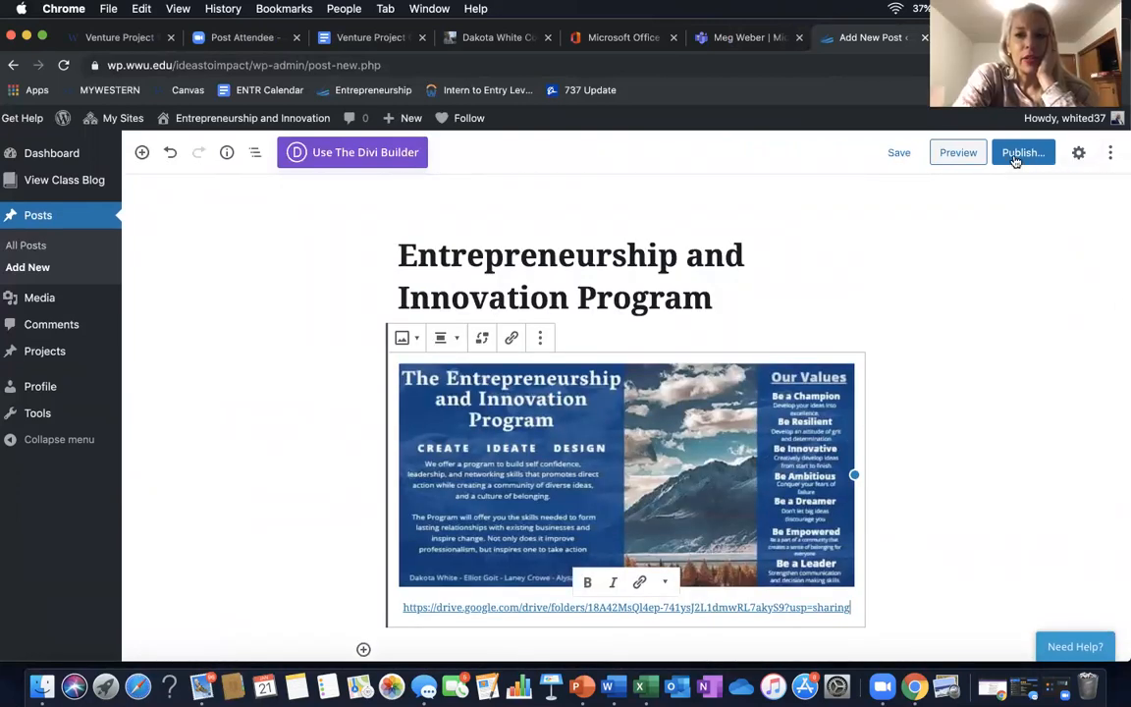
click(1111, 160)
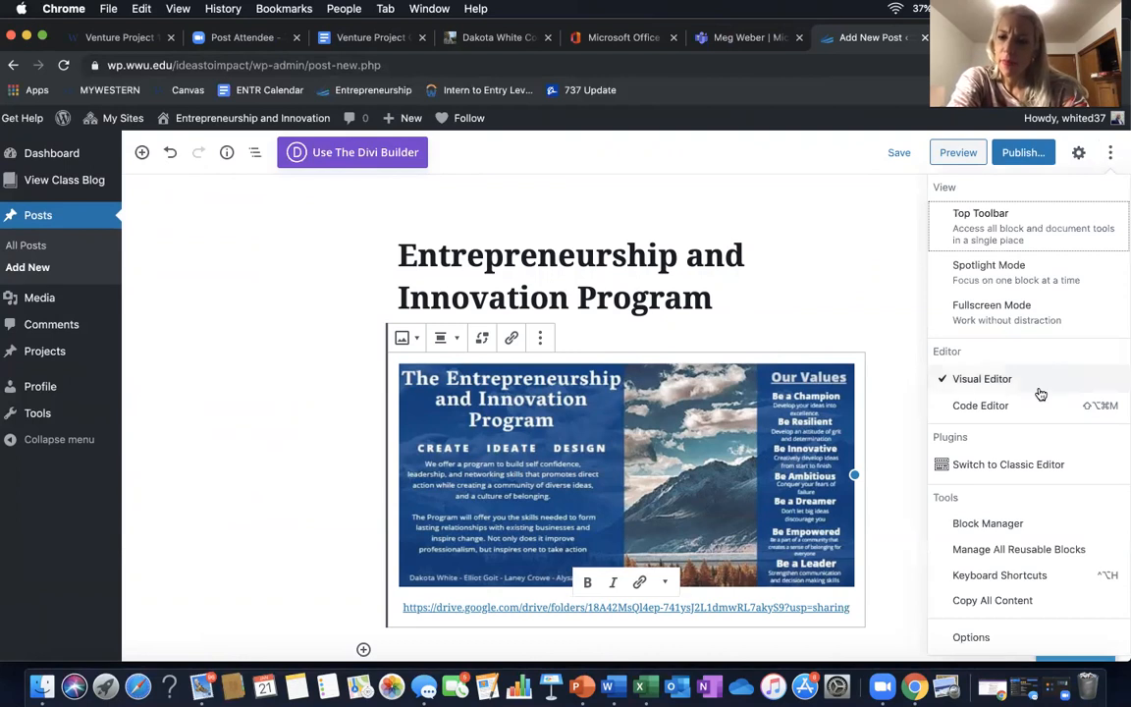
scroll(1039, 393, down, 1)
scroll(1044, 368, down, 1)
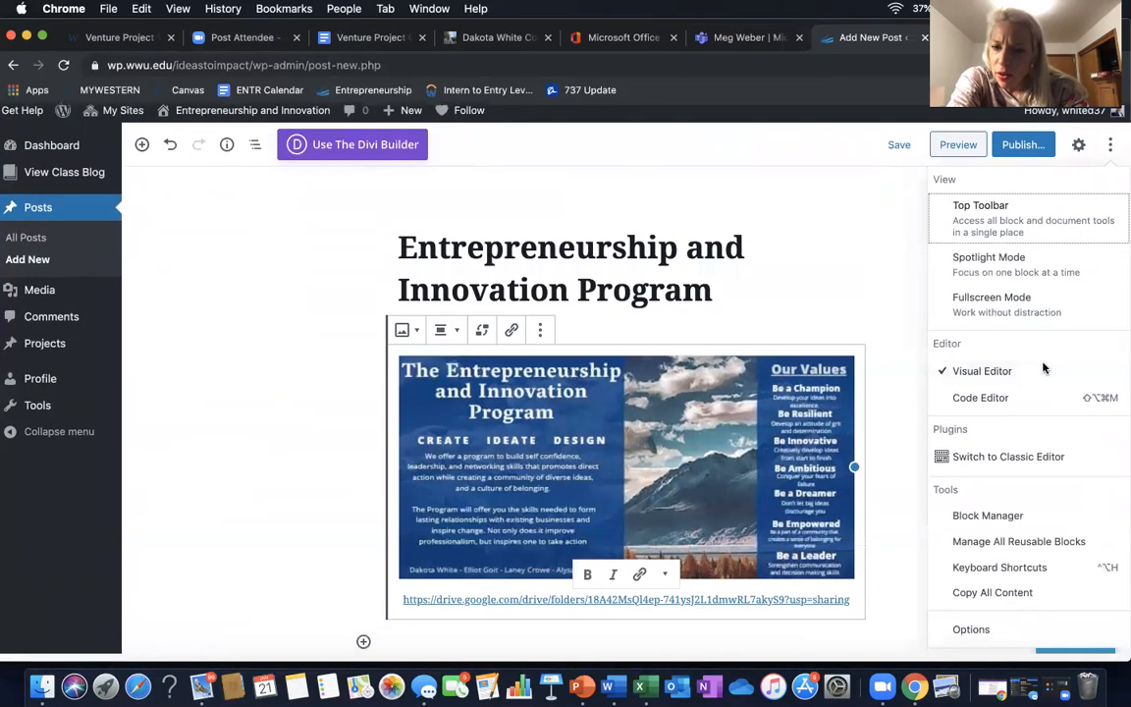
scroll(1068, 517, down, 2)
scroll(1068, 516, down, 2)
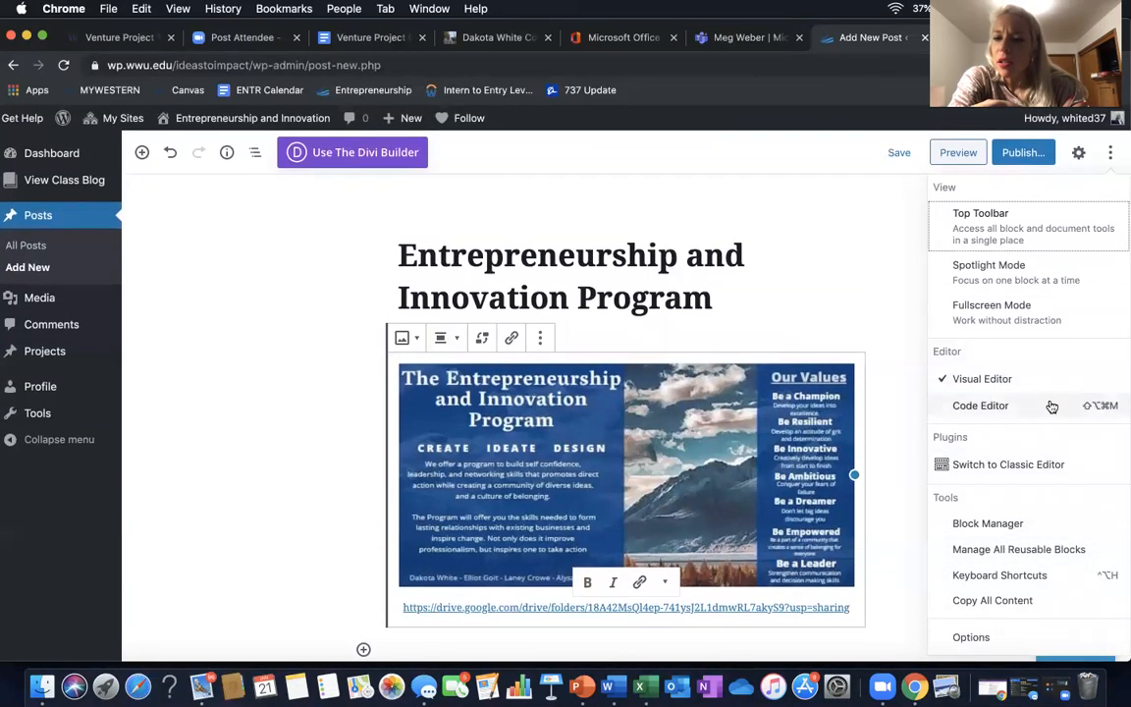
click(1009, 463)
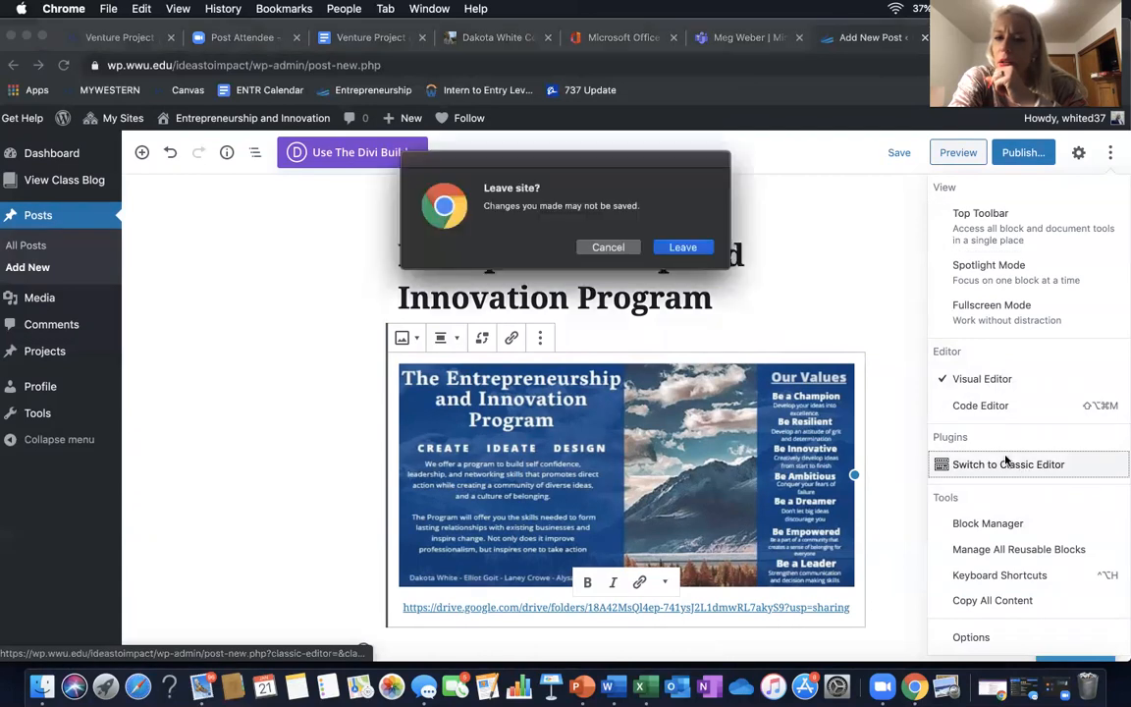
click(608, 248)
click(1111, 153)
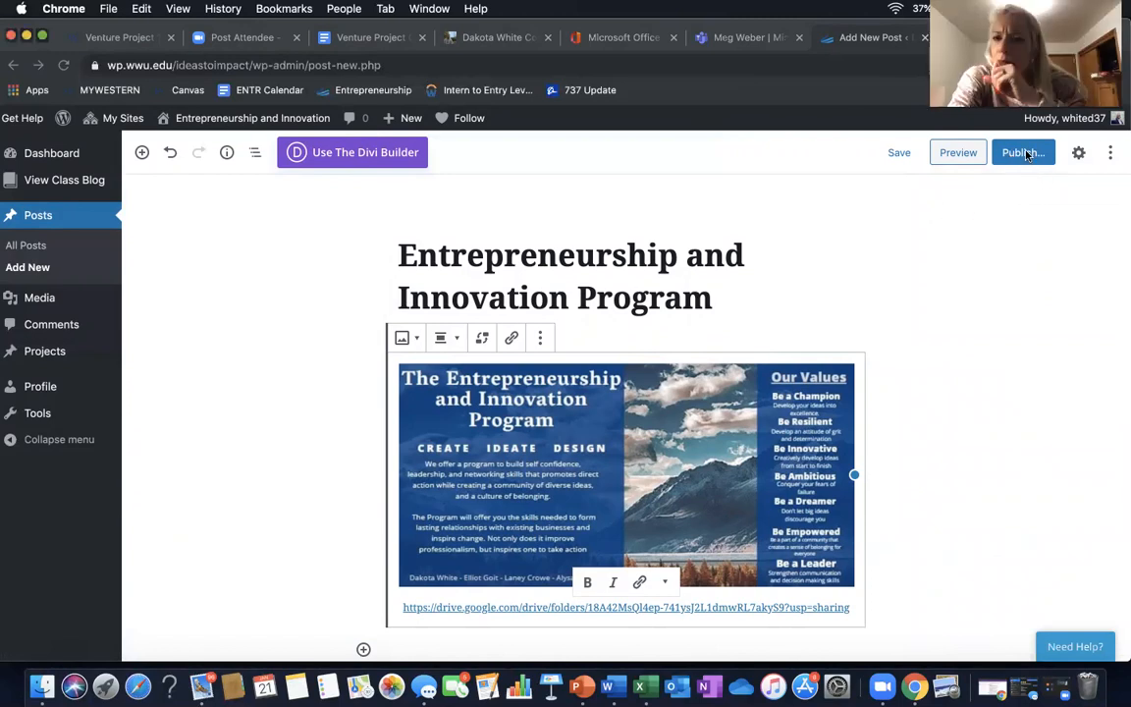
Publish the post with public visibility and dismiss the publishing summary.
click(1027, 155)
click(1028, 156)
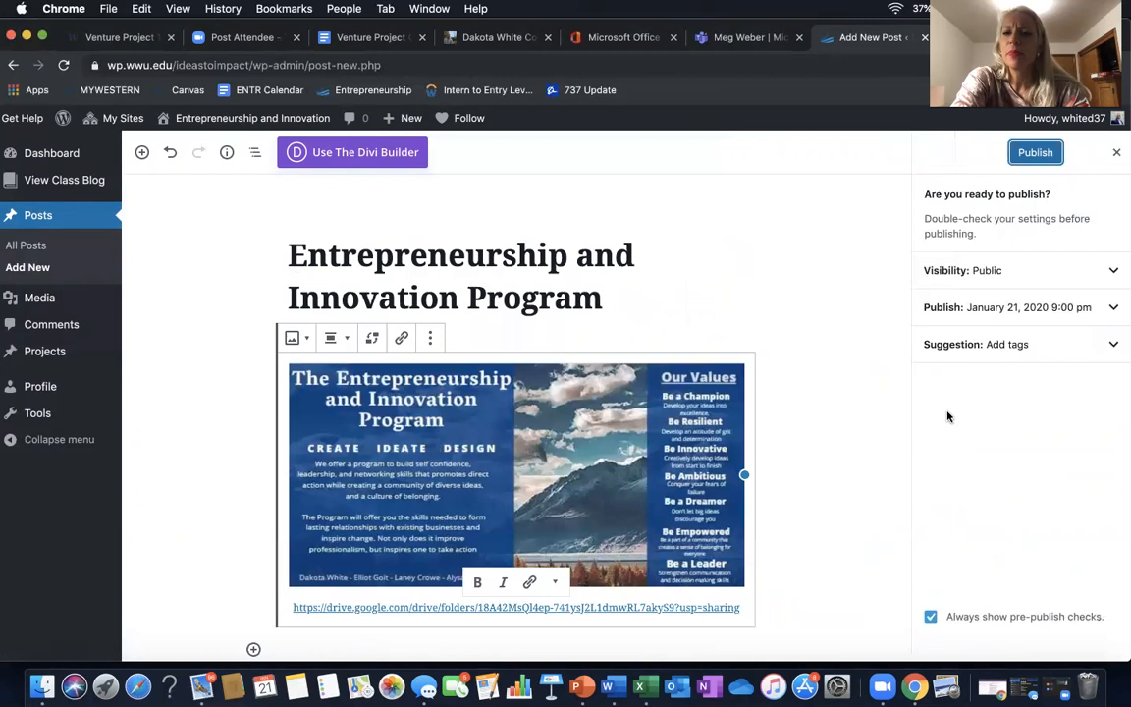
click(1035, 153)
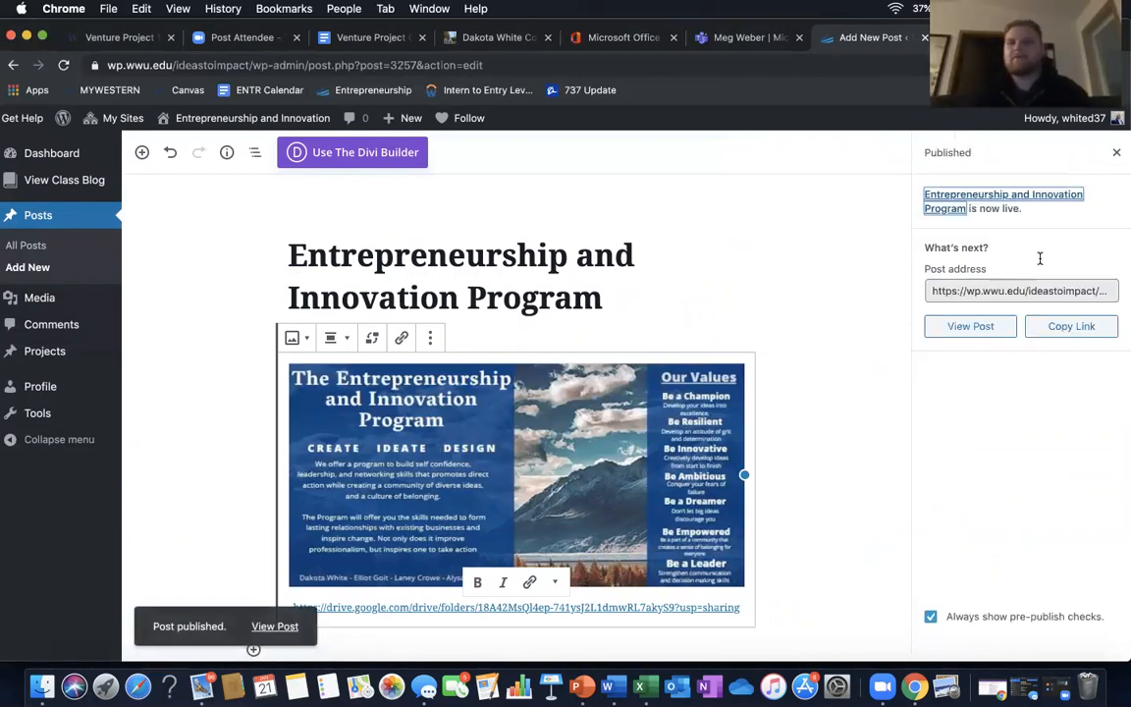
click(1117, 154)
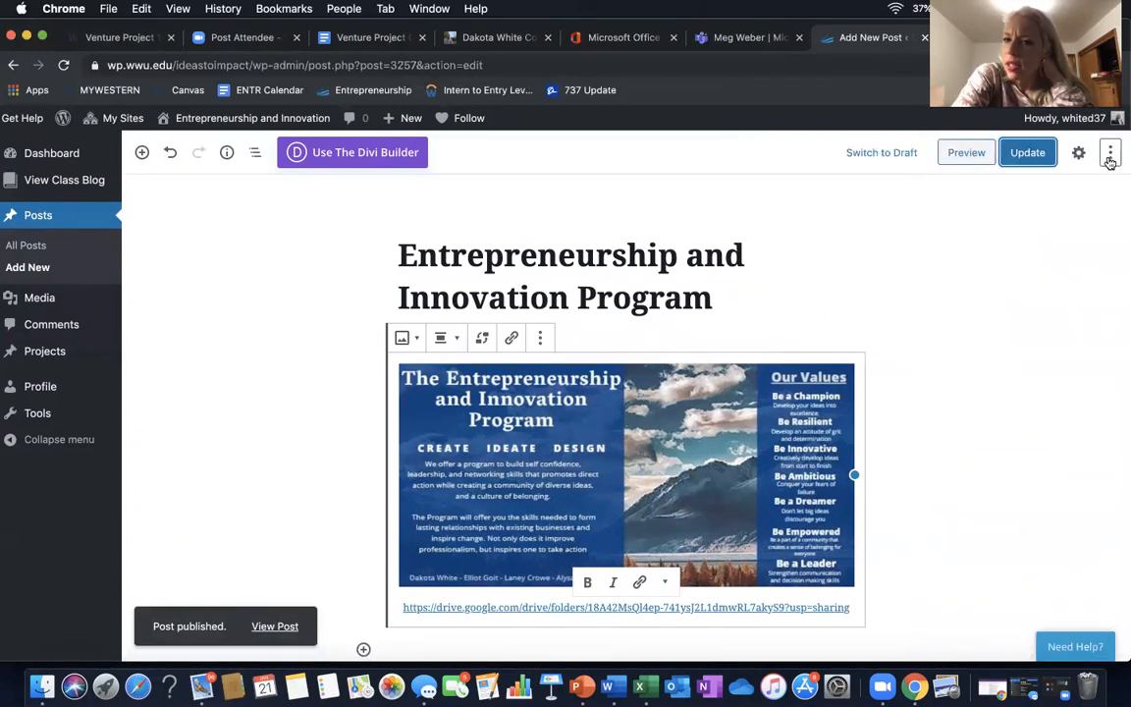
Examine the published post's notification options and the image block's settings.
scroll(988, 338, down, 10)
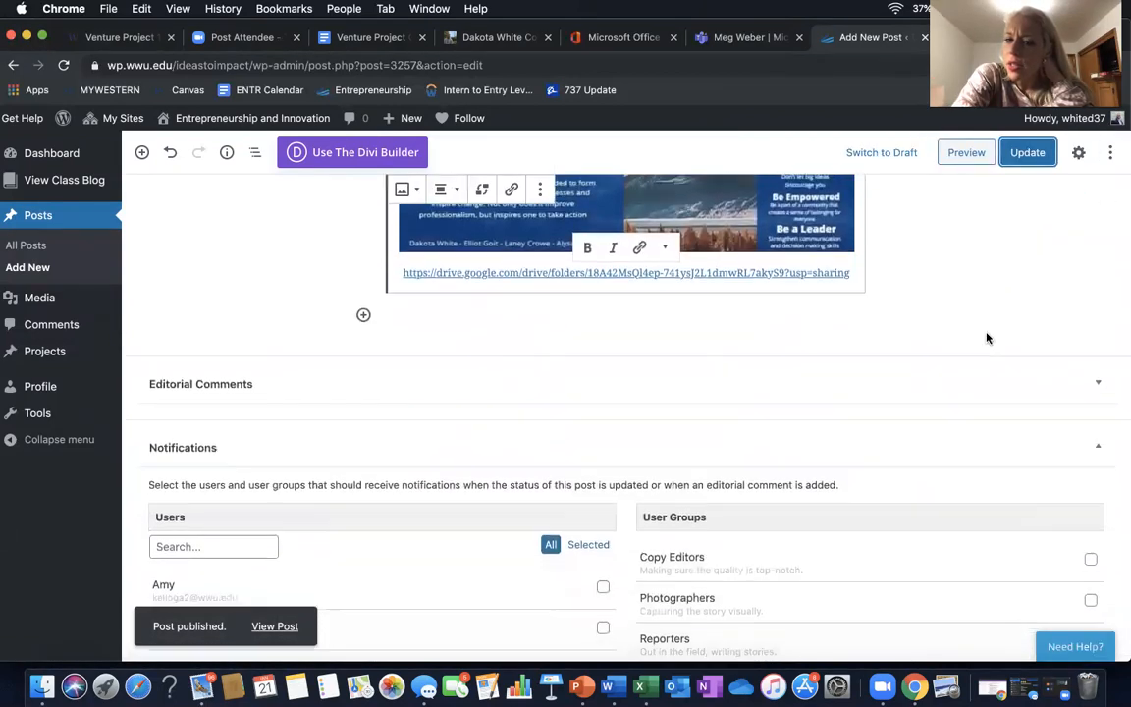
scroll(988, 338, down, 1)
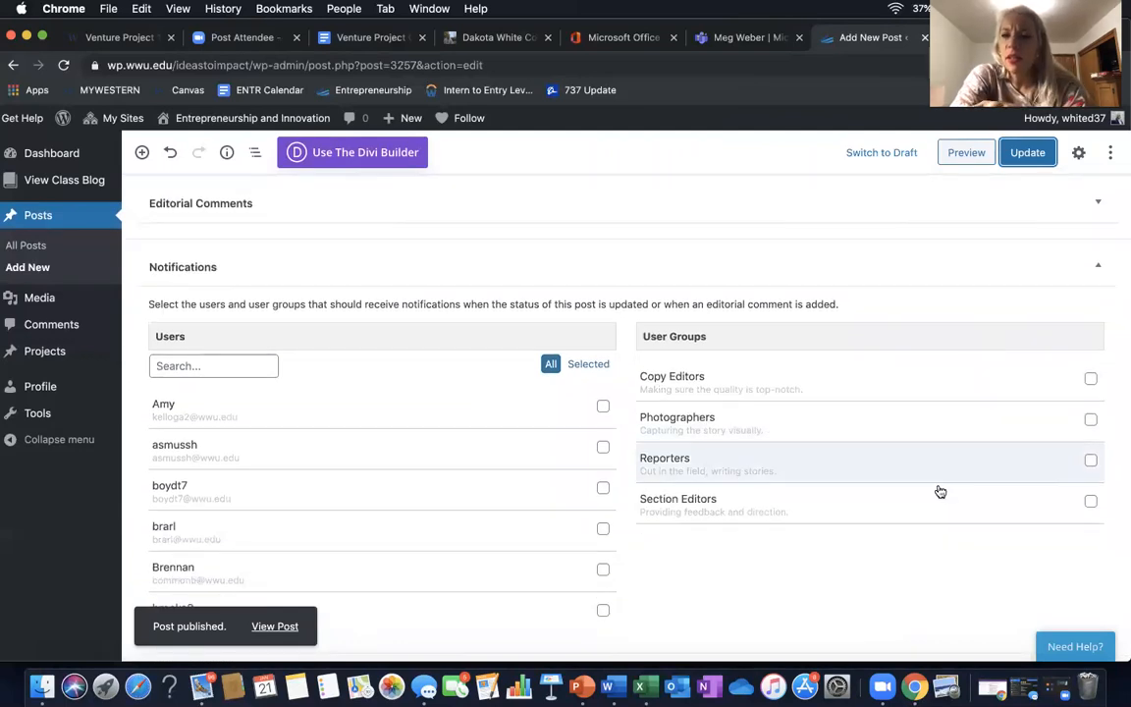
scroll(933, 511, up, 10)
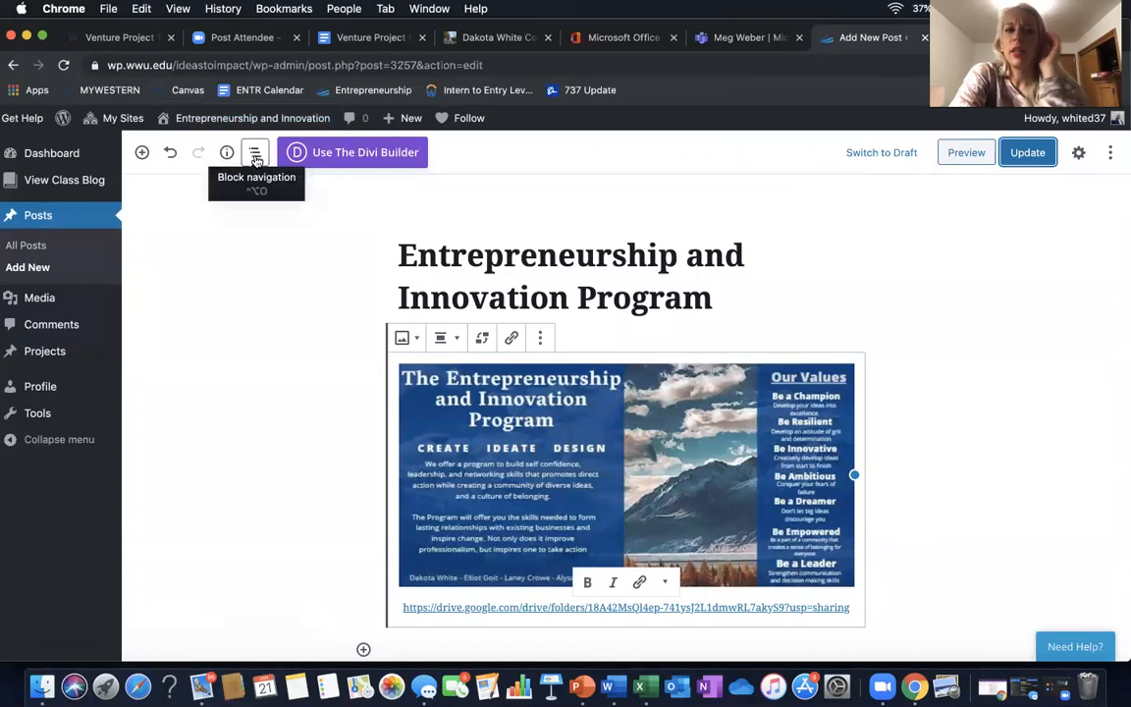
click(1079, 152)
scroll(1063, 350, down, 1)
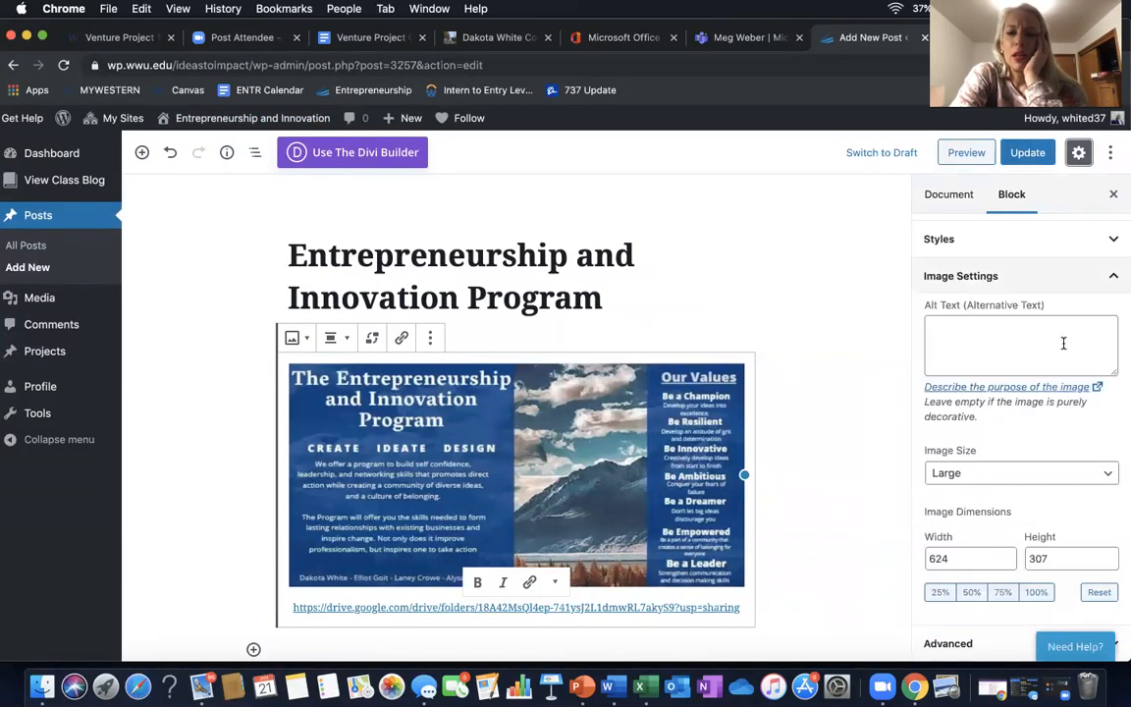
scroll(1063, 343, up, 1)
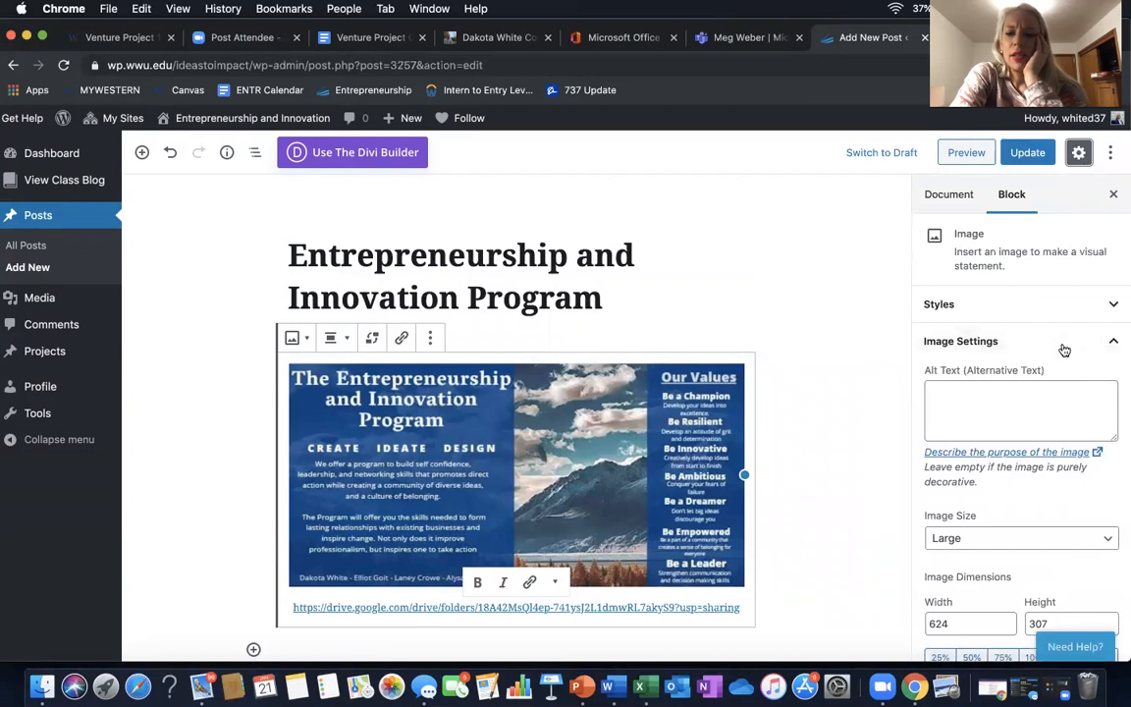
Look through the post's document settings, including page layout, editorial metadata and tags.
click(970, 200)
scroll(1041, 396, down, 3)
scroll(1041, 396, down, 5)
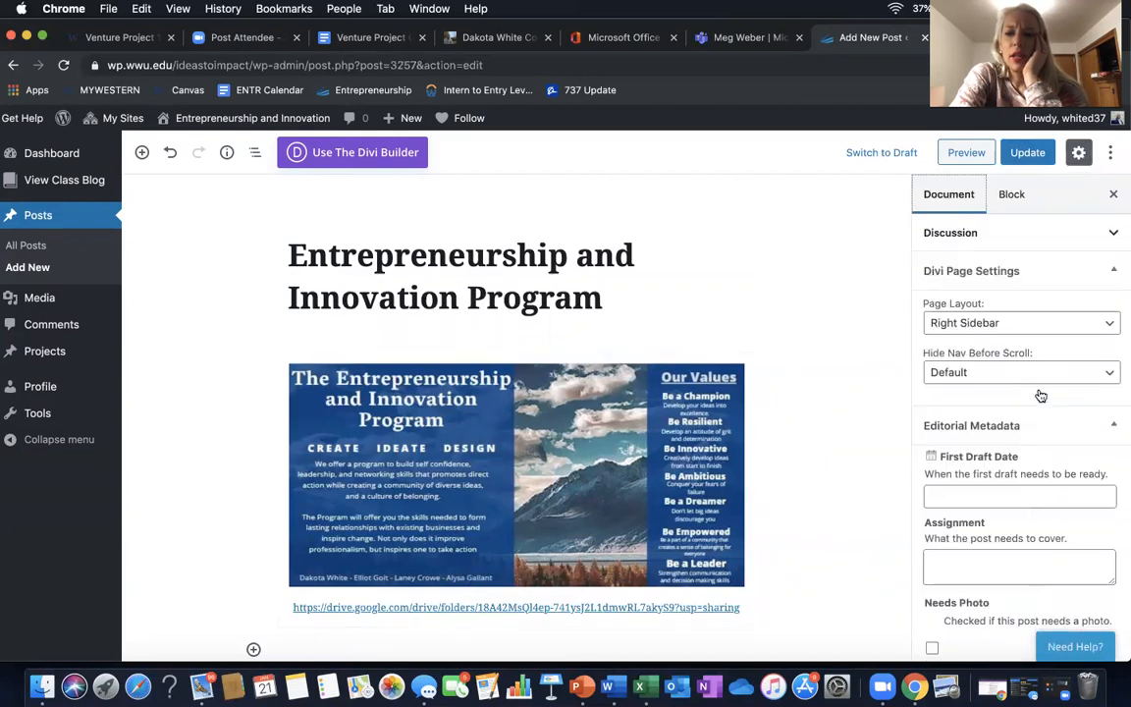
scroll(1041, 395, up, 3)
scroll(1041, 395, down, 3)
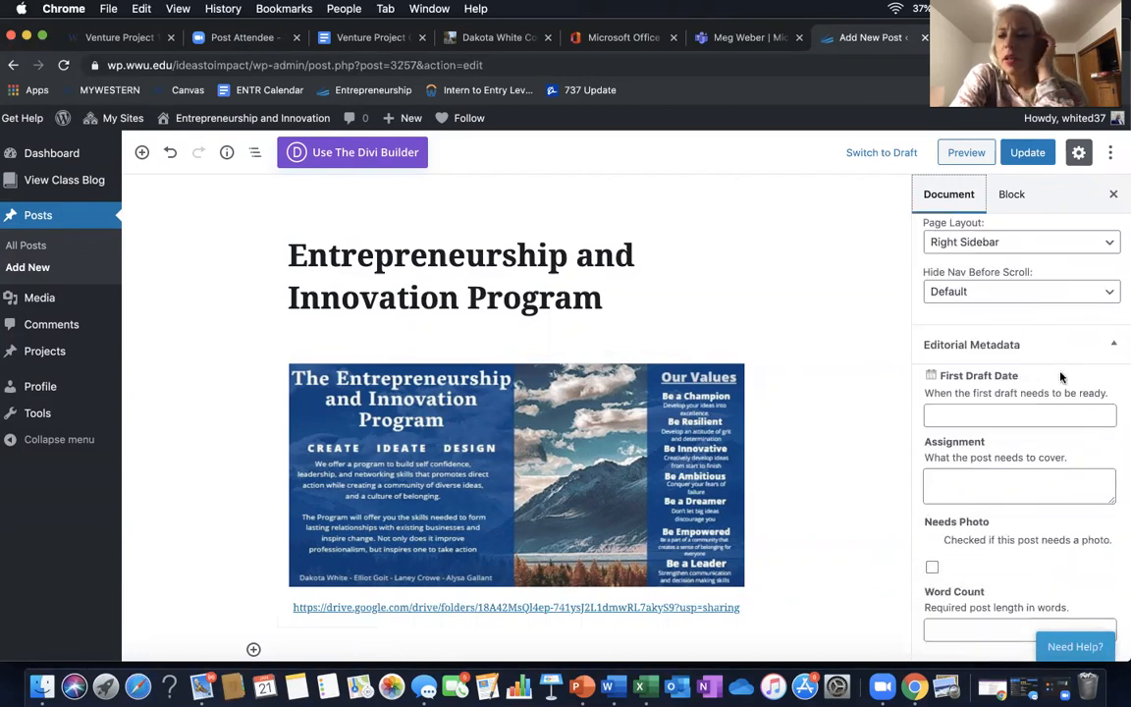
scroll(1071, 381, up, 6)
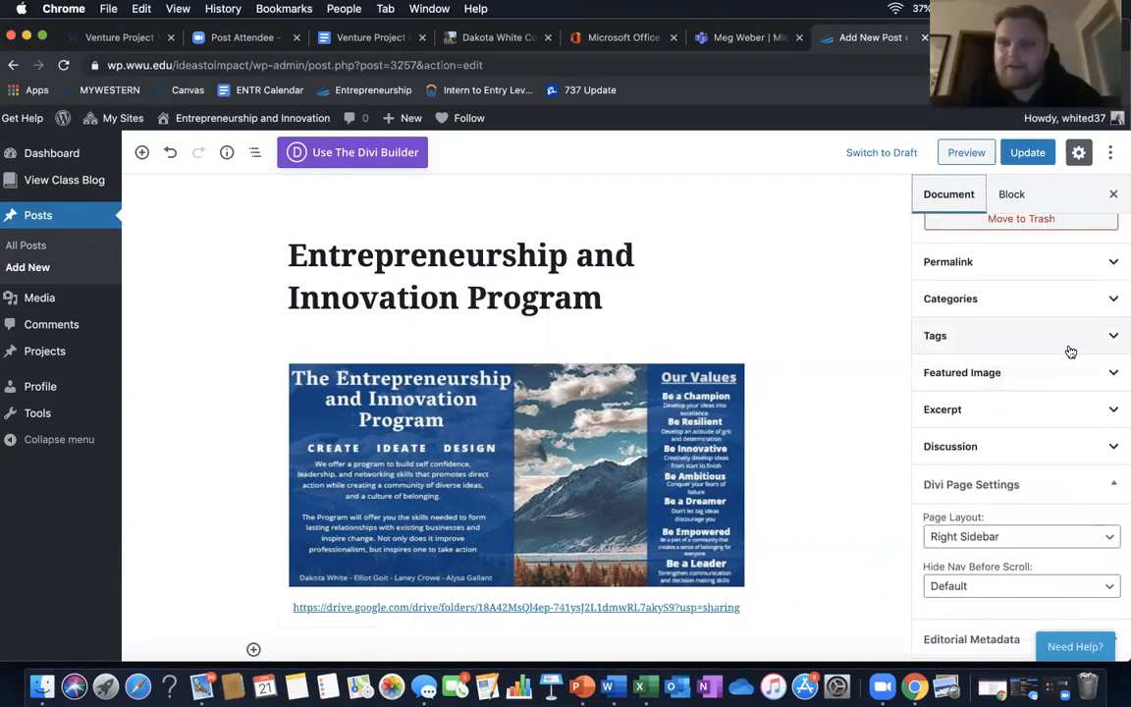
click(1073, 343)
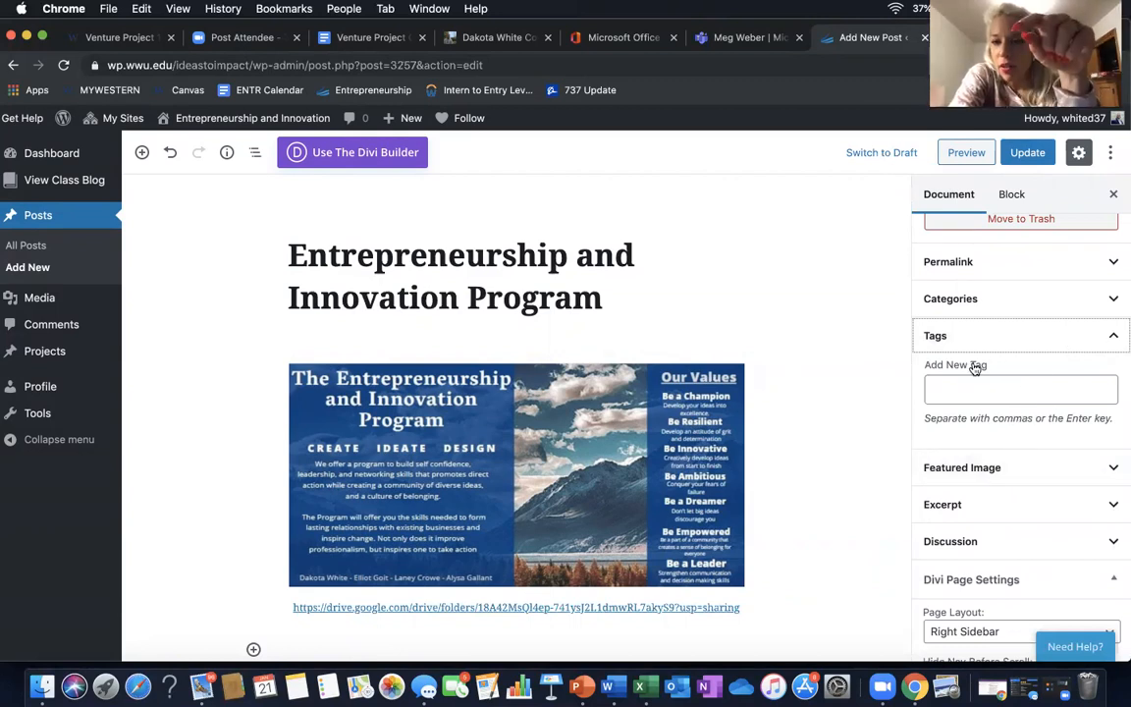
click(1021, 343)
scroll(1034, 356, up, 3)
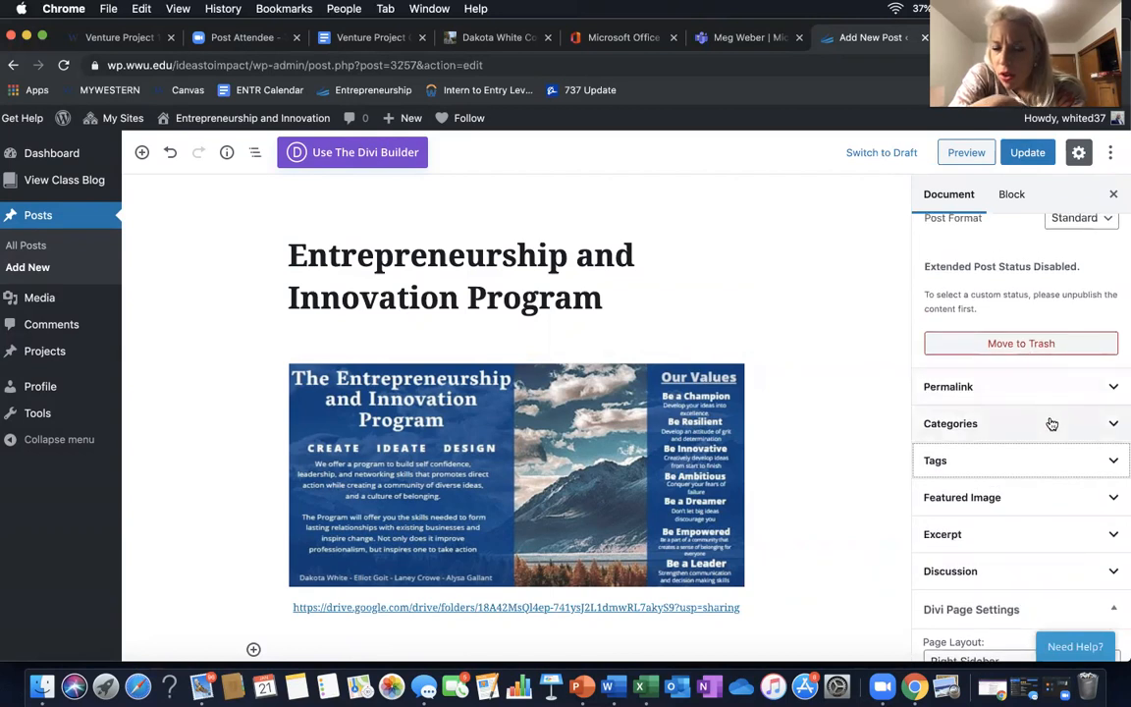
Replace the post's "for Students" category with "Venture Project One W20" and update the post.
click(1052, 423)
click(1080, 429)
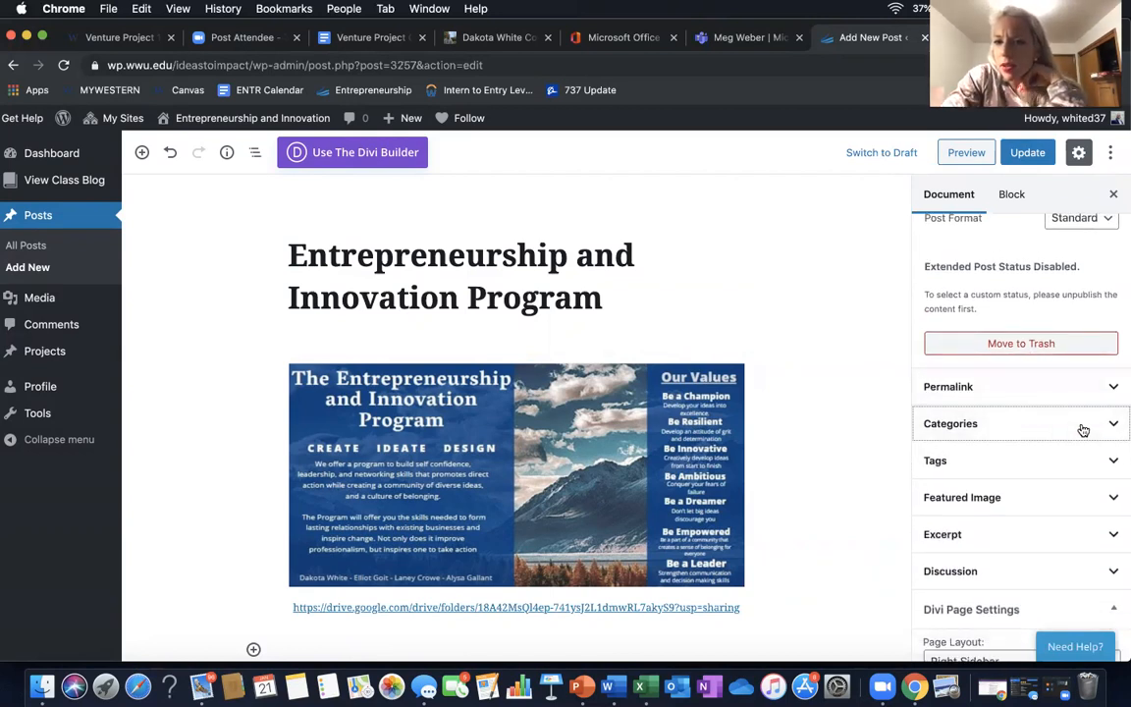
scroll(1024, 429, up, 2)
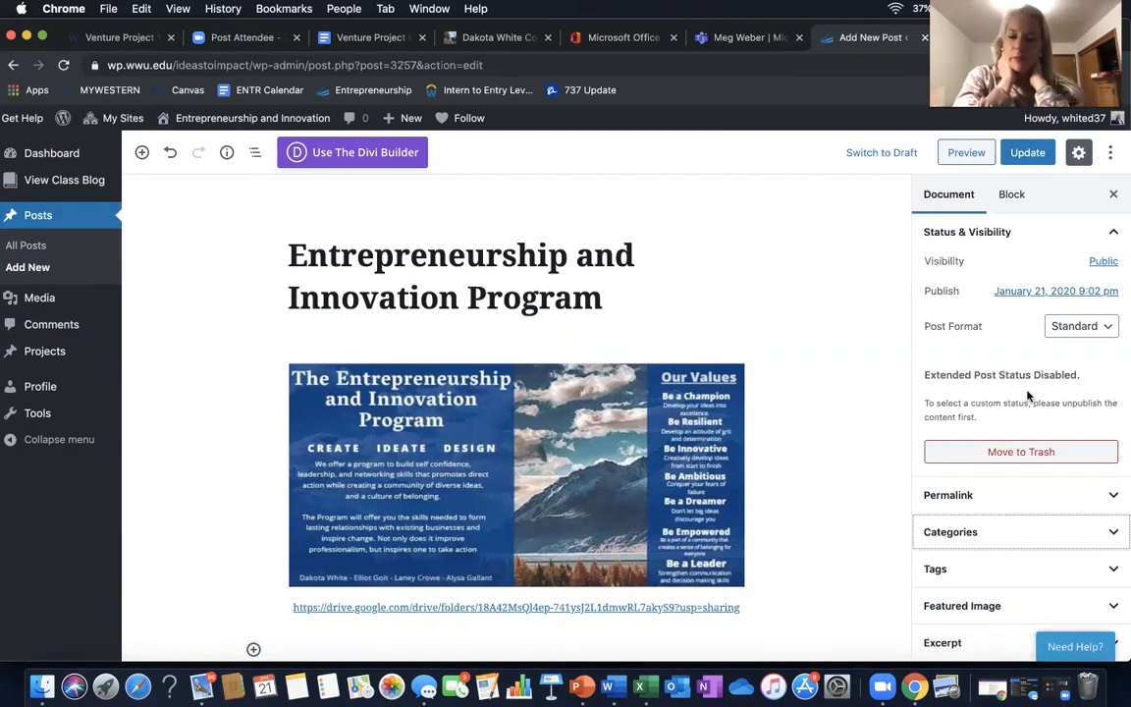
click(1045, 531)
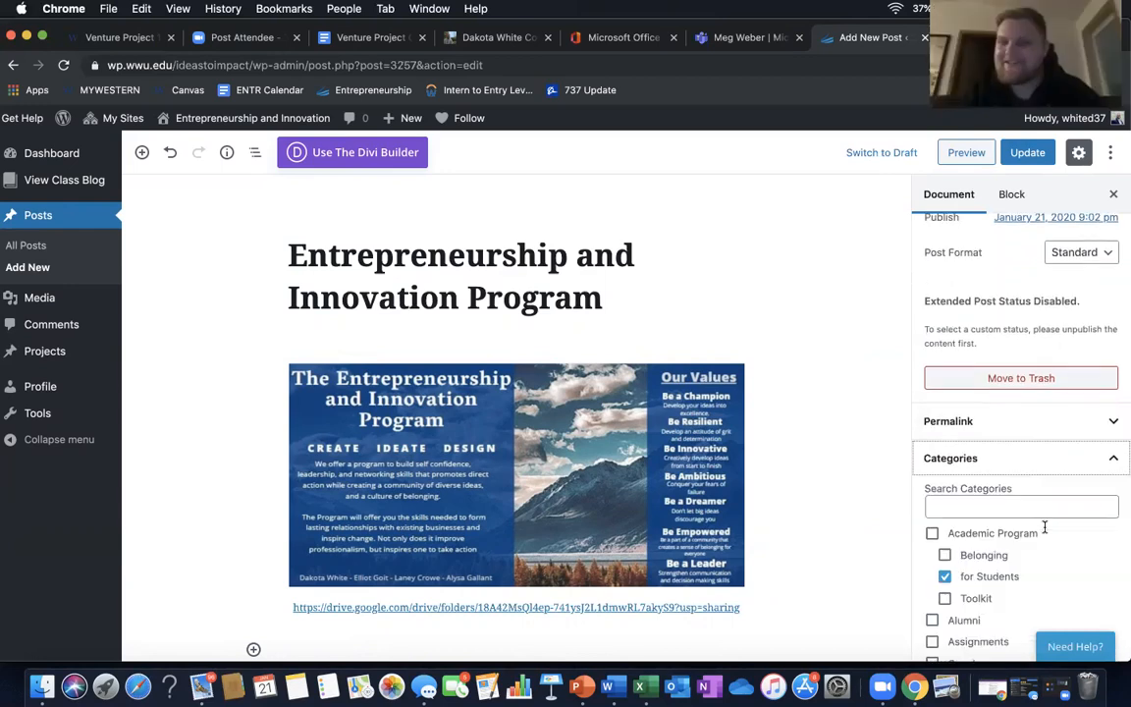
scroll(1017, 422, down, 5)
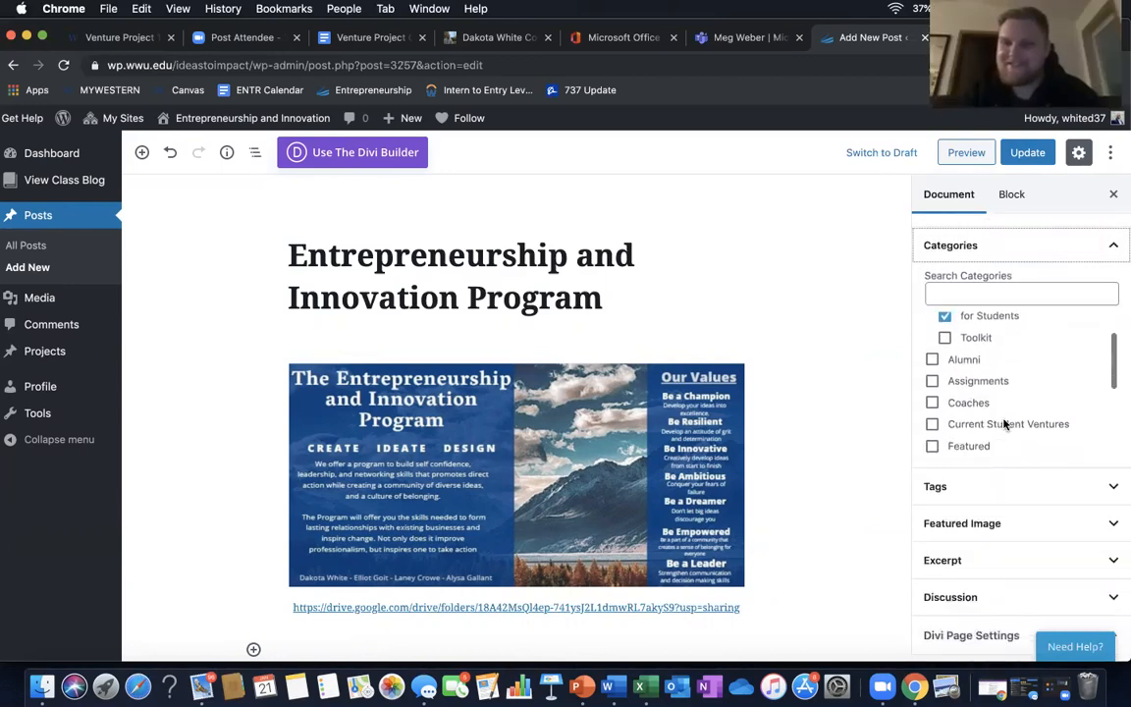
scroll(1005, 424, up, 5)
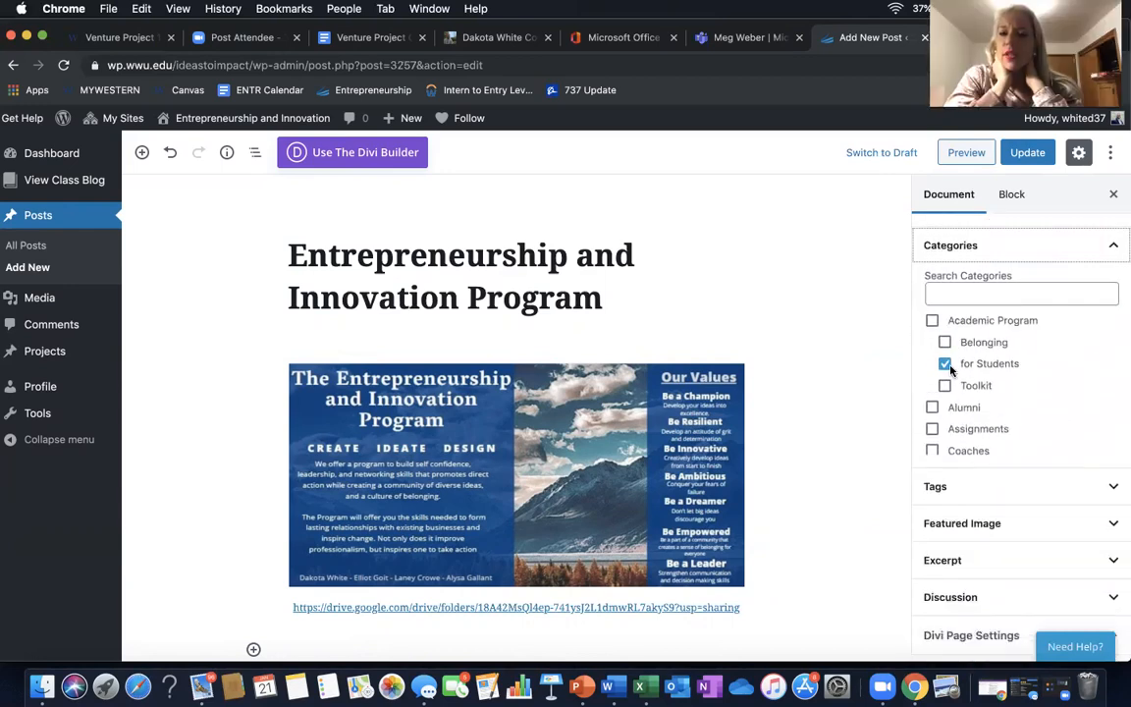
scroll(1017, 393, down, 5)
scroll(1018, 394, down, 2)
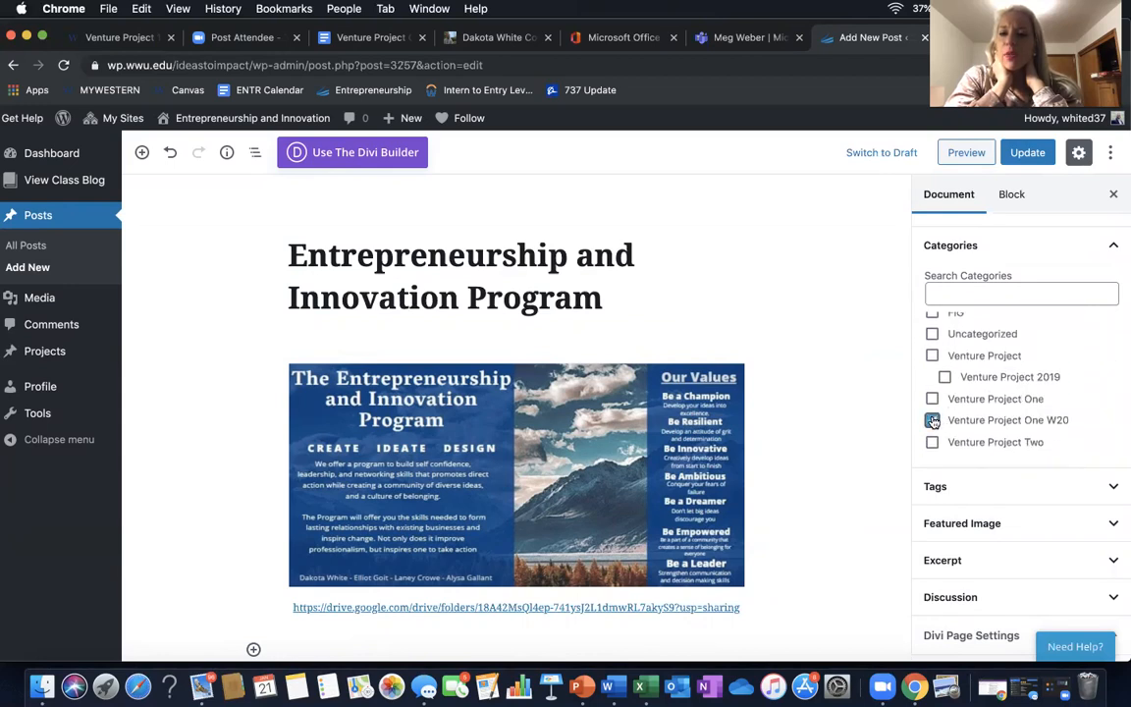
click(1041, 159)
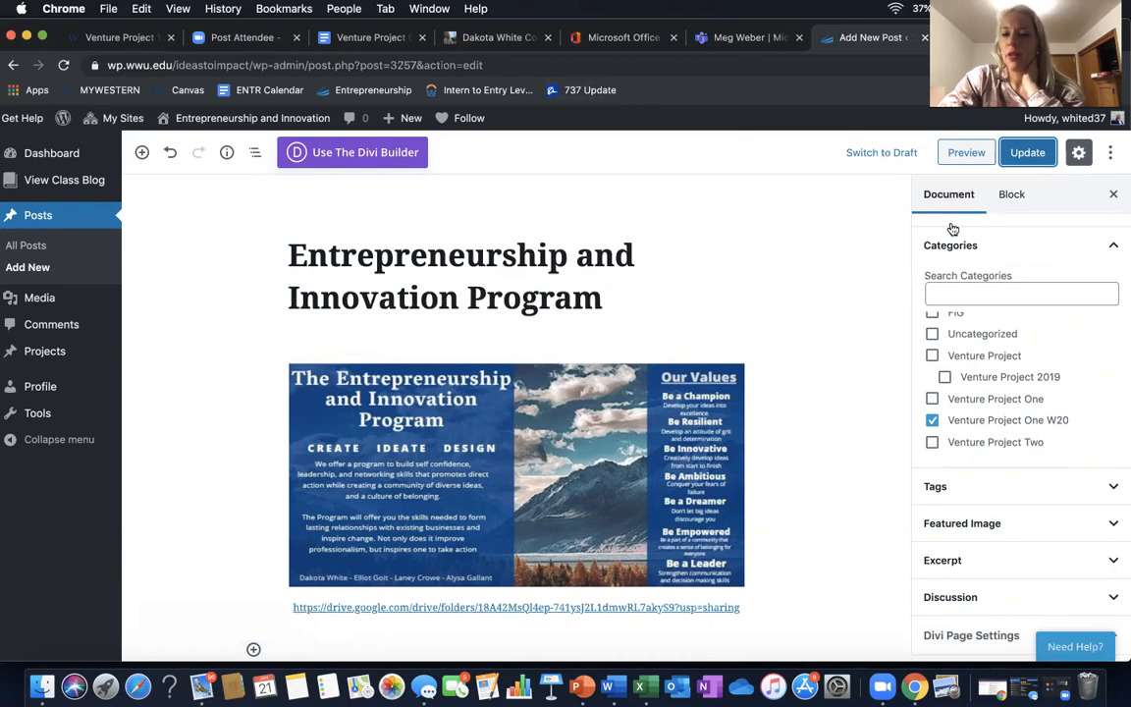
Allow comments on the post in its discussion settings and update the post.
scroll(1043, 390, down, 3)
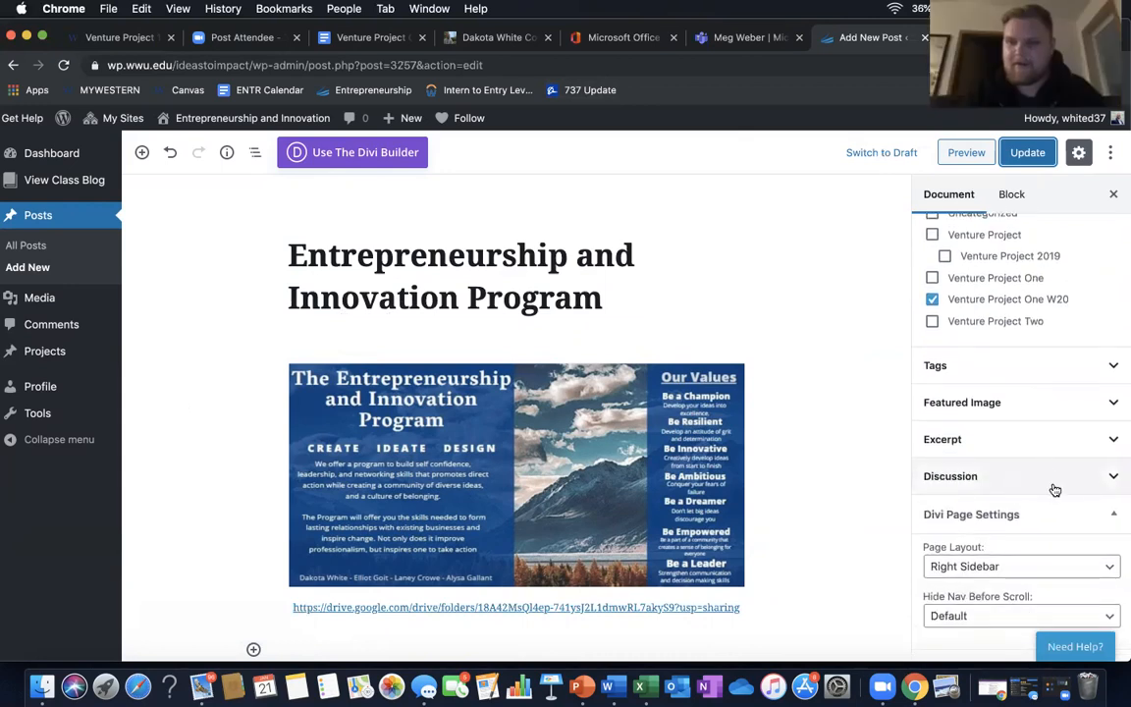
click(1056, 487)
scroll(1056, 489, down, 1)
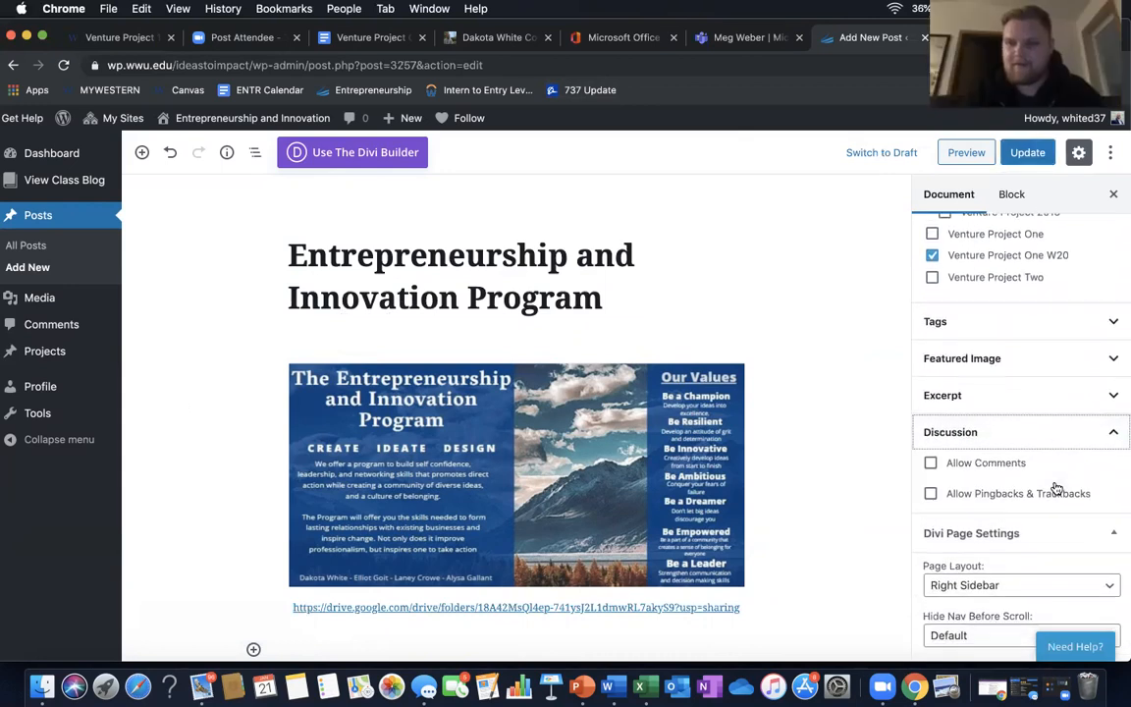
click(930, 463)
scroll(1043, 420, down, 2)
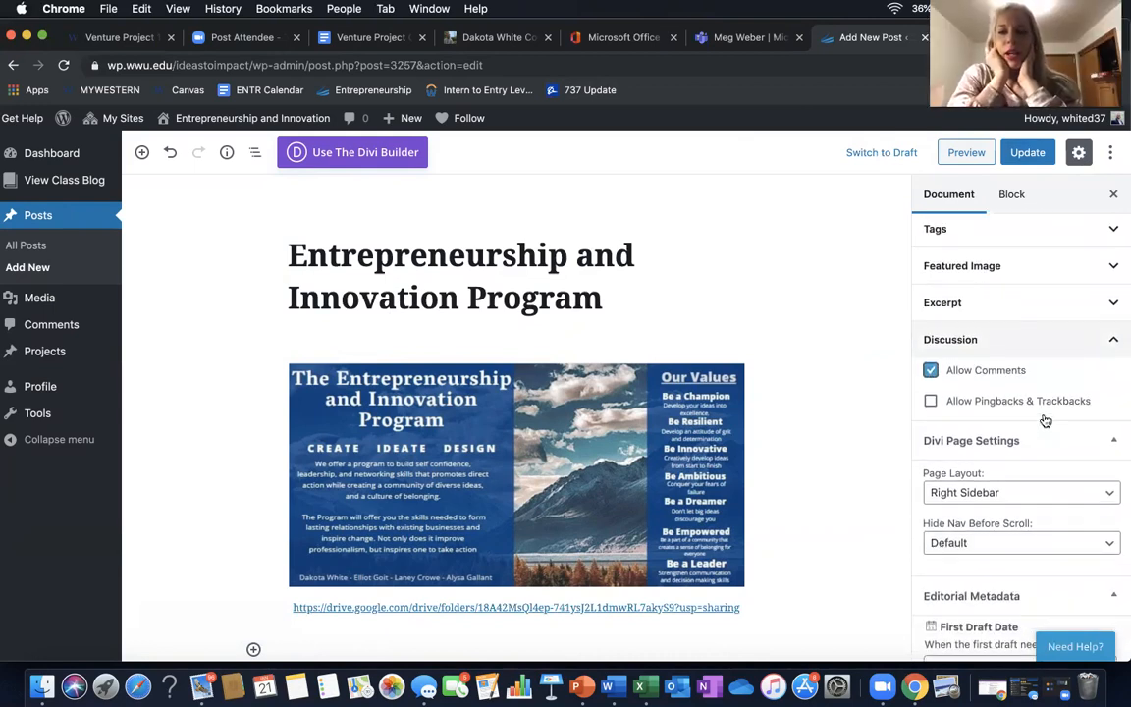
scroll(1046, 420, up, 5)
click(1031, 154)
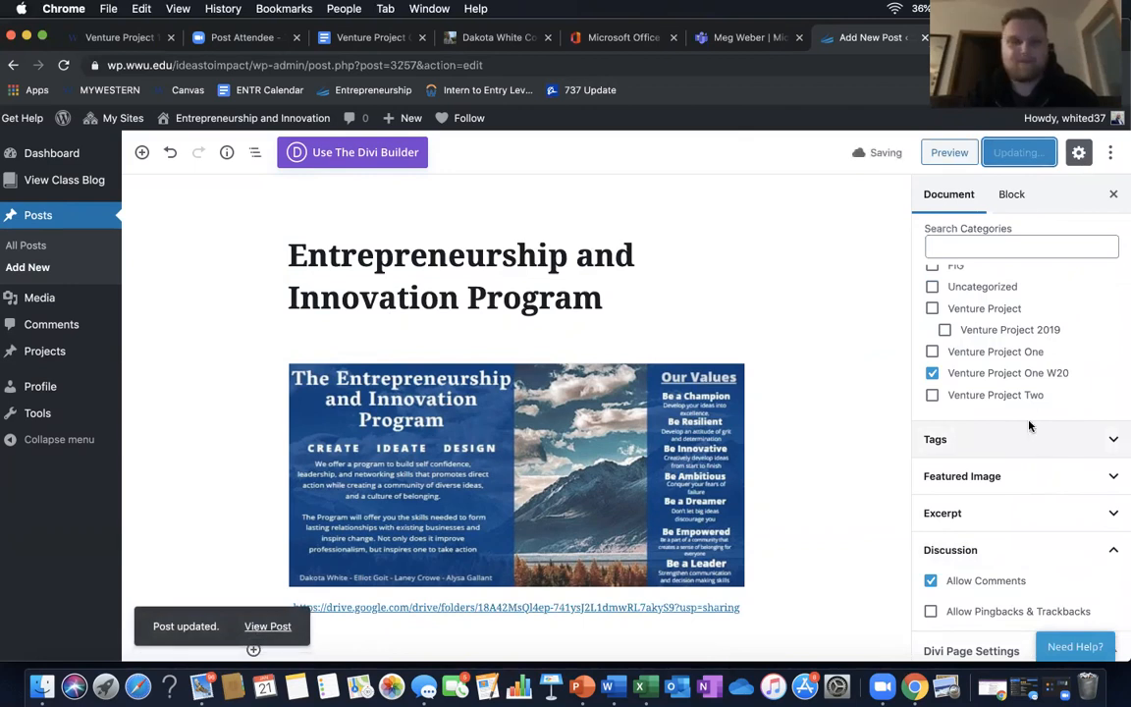
scroll(1037, 412, down, 4)
scroll(1041, 403, down, 3)
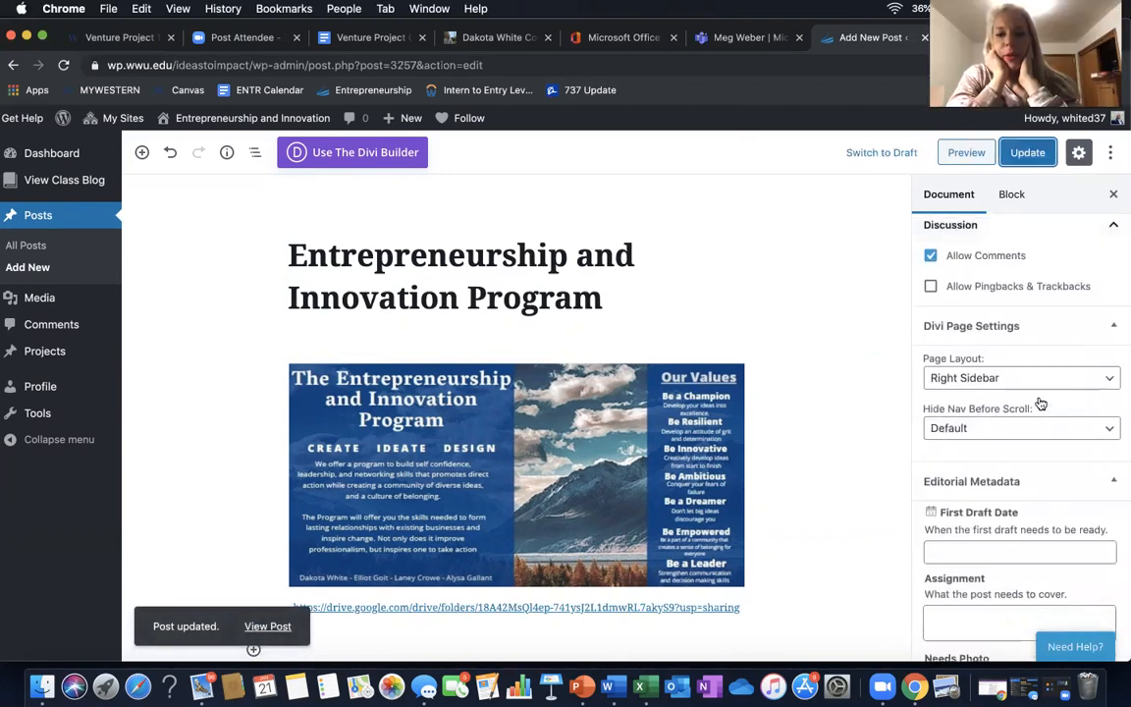
scroll(1041, 404, down, 1)
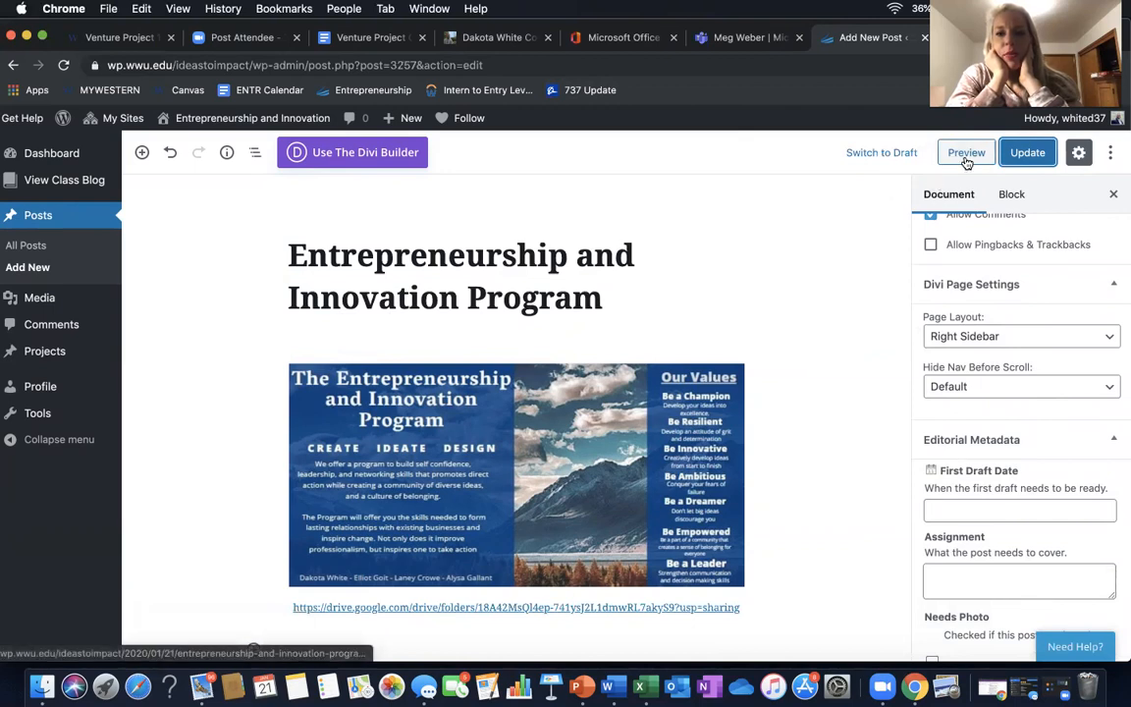
Visit the live site and open the "Entrepreneurship and Innovation Program" post from the Venture Project One page.
mouse_move(283, 124)
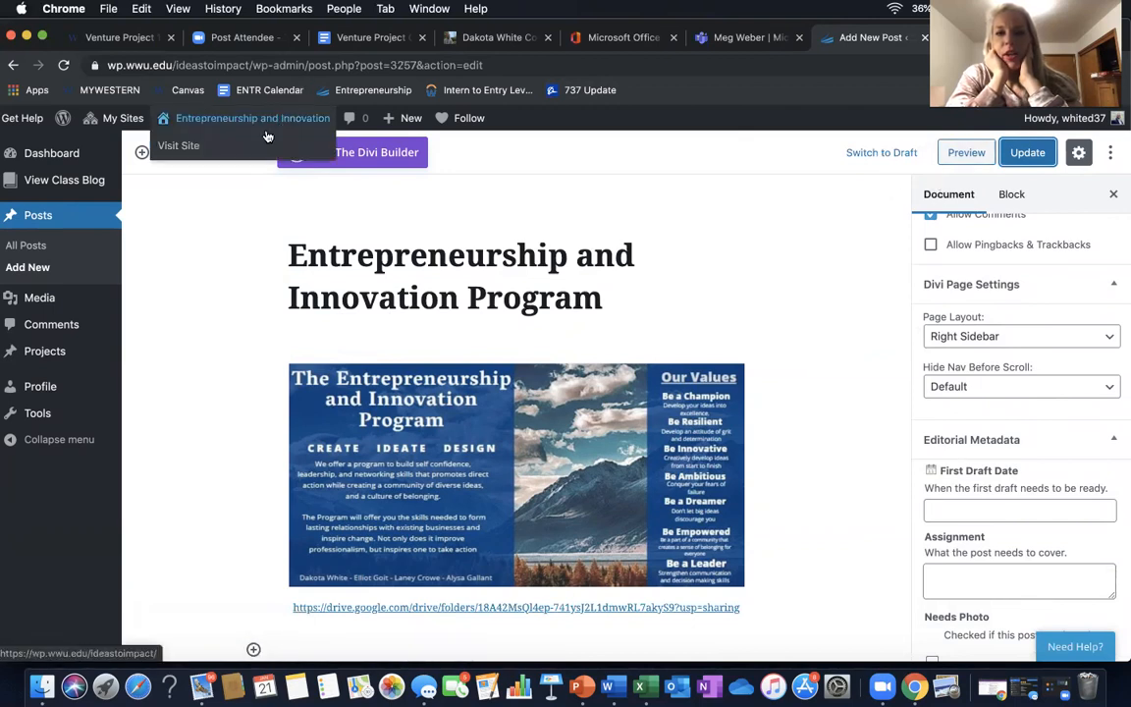
click(239, 151)
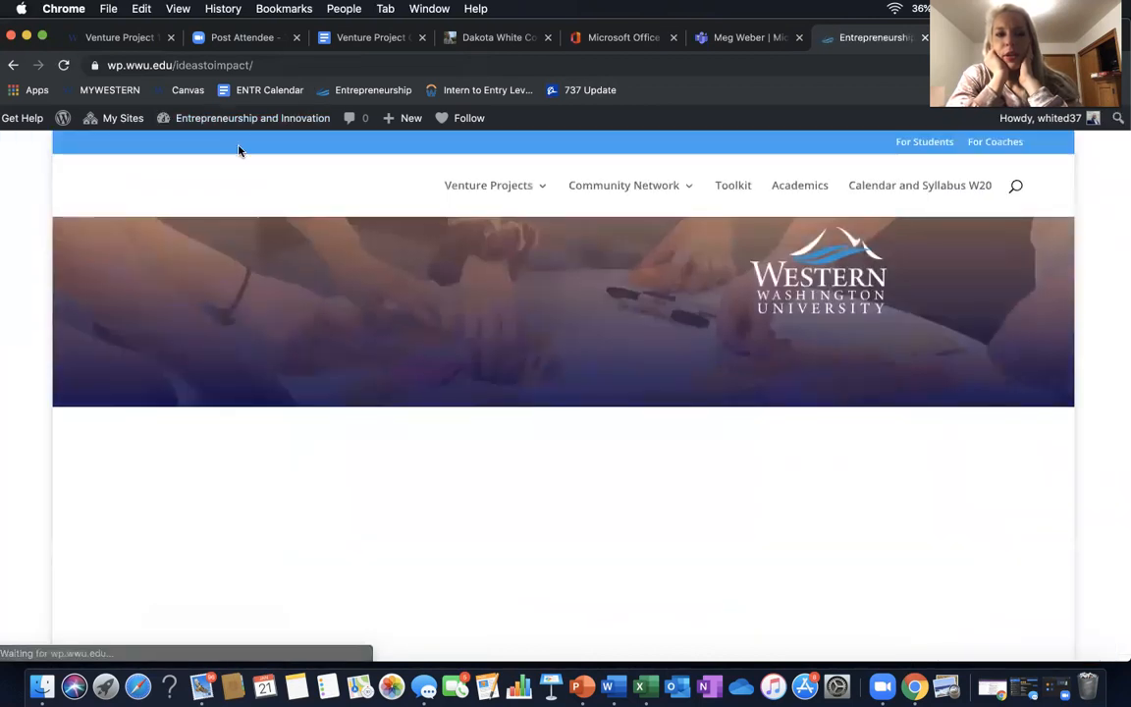
mouse_move(503, 185)
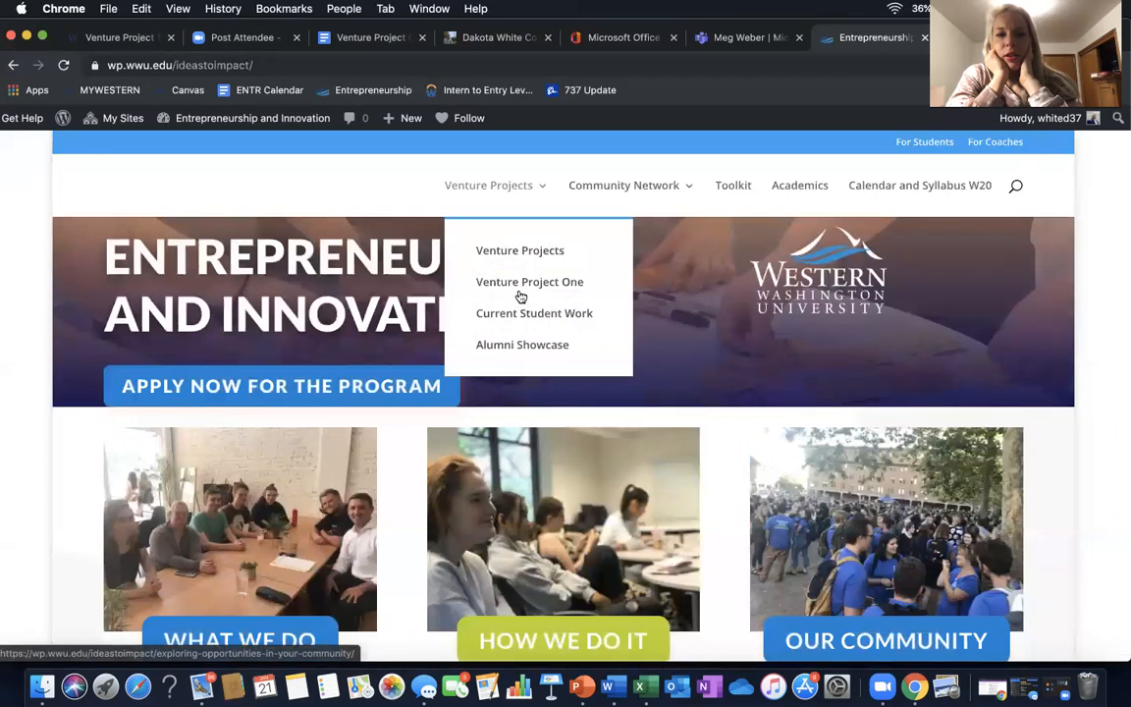
click(526, 283)
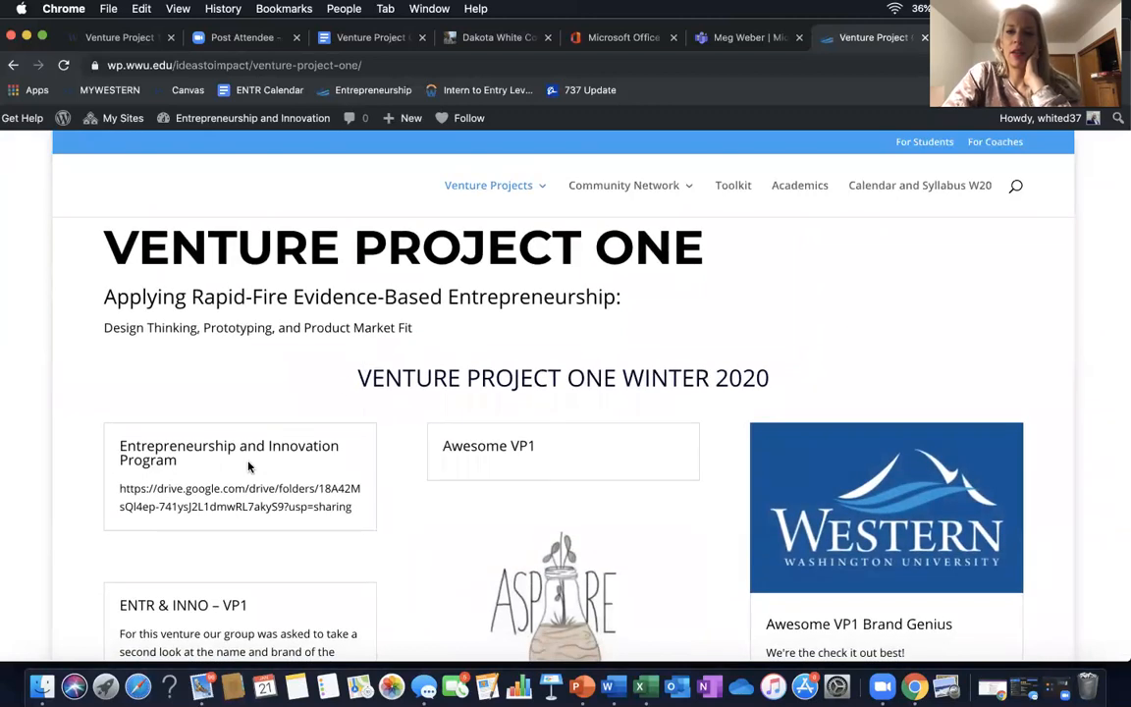
click(290, 445)
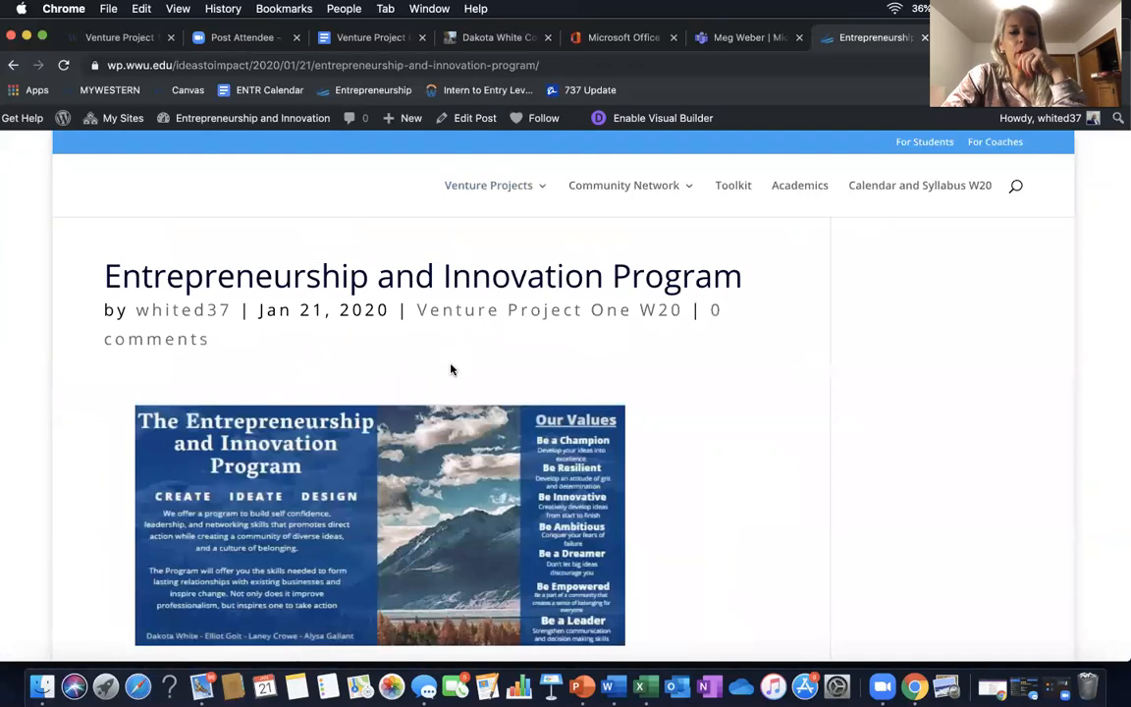
Review the live post from its title to the comment form, and return to the Venture Project One page.
scroll(451, 369, down, 5)
scroll(424, 553, down, 4)
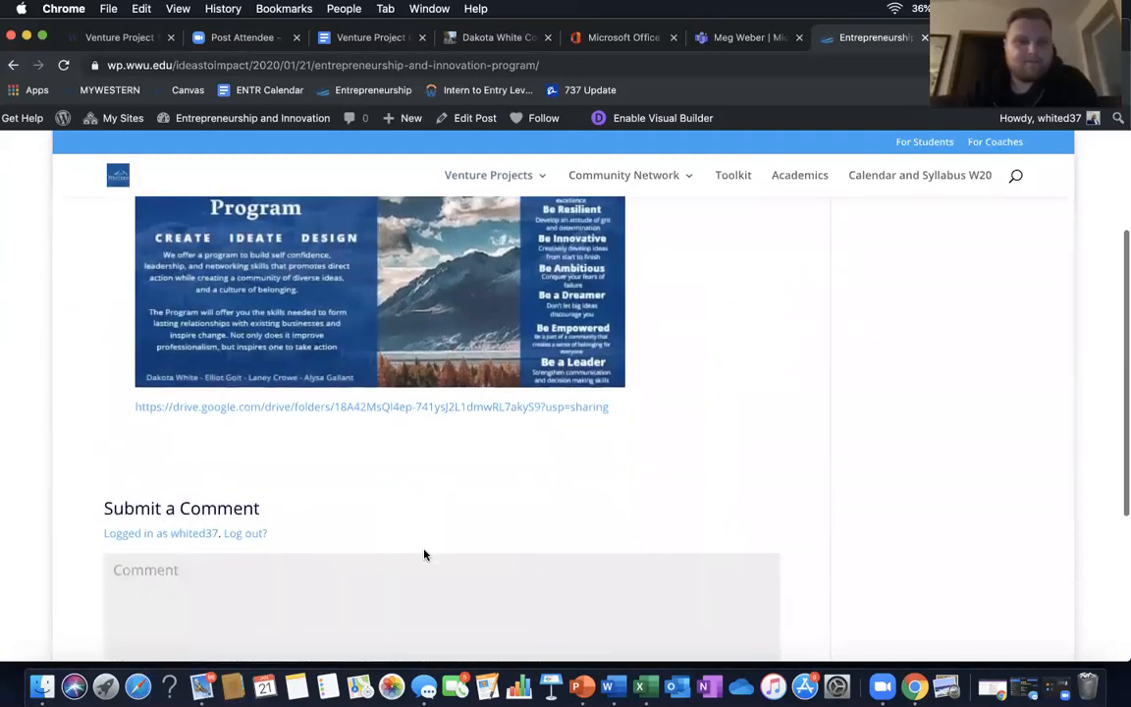
scroll(424, 553, up, 7)
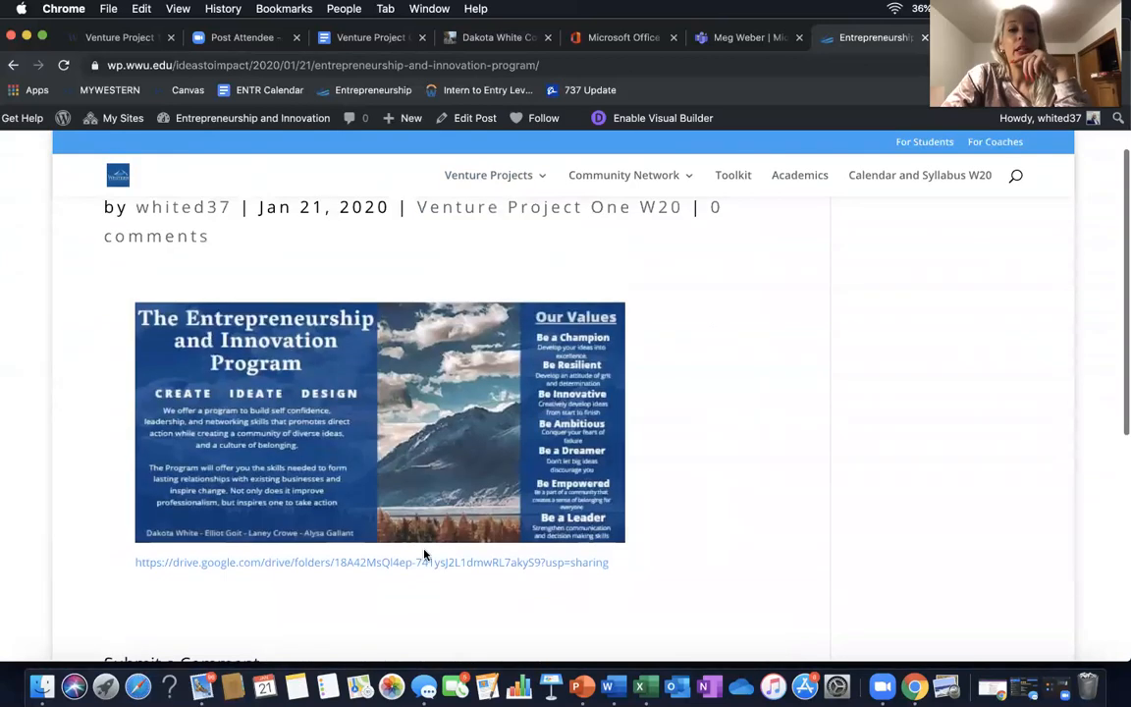
scroll(425, 553, up, 2)
scroll(725, 344, left, 5)
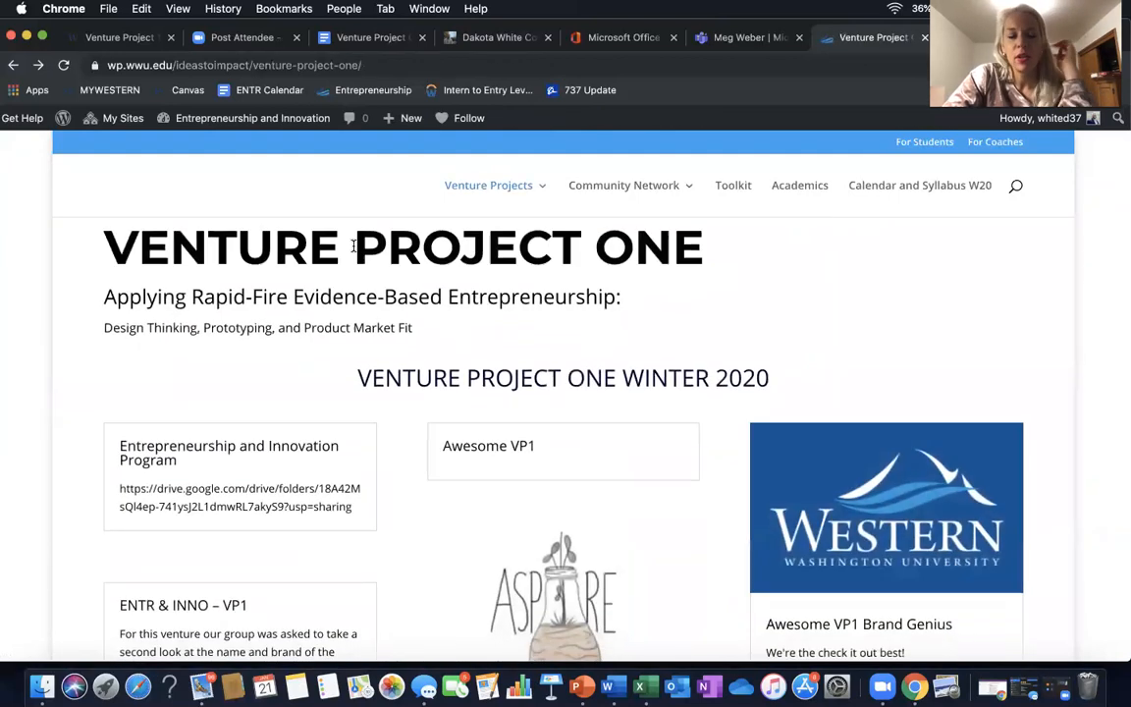
Return to the site's dashboard and open the recently published "Entrepreneurship and Innovation Program" post for editing.
mouse_move(210, 128)
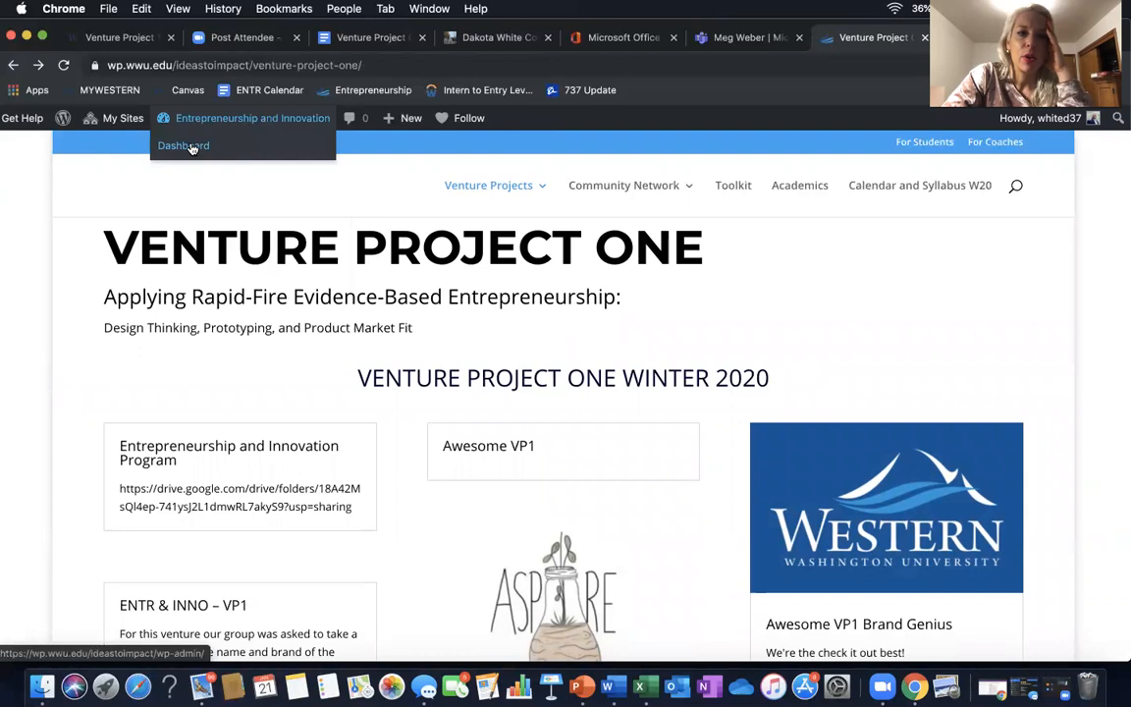
click(186, 146)
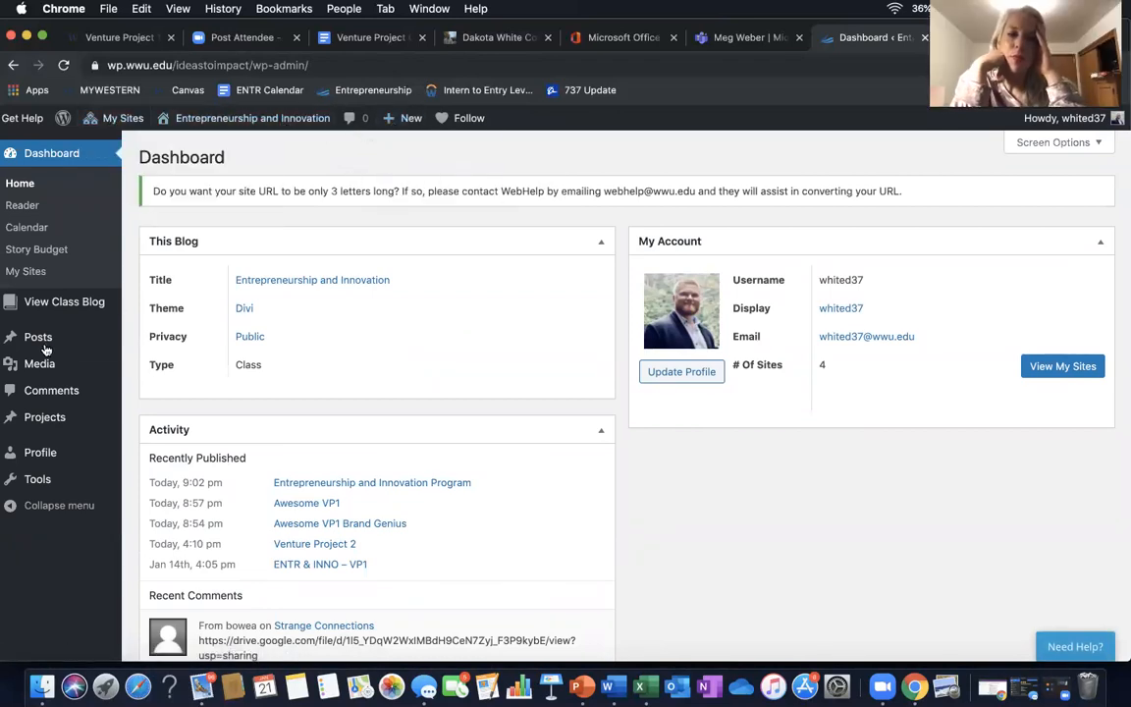
mouse_move(43, 344)
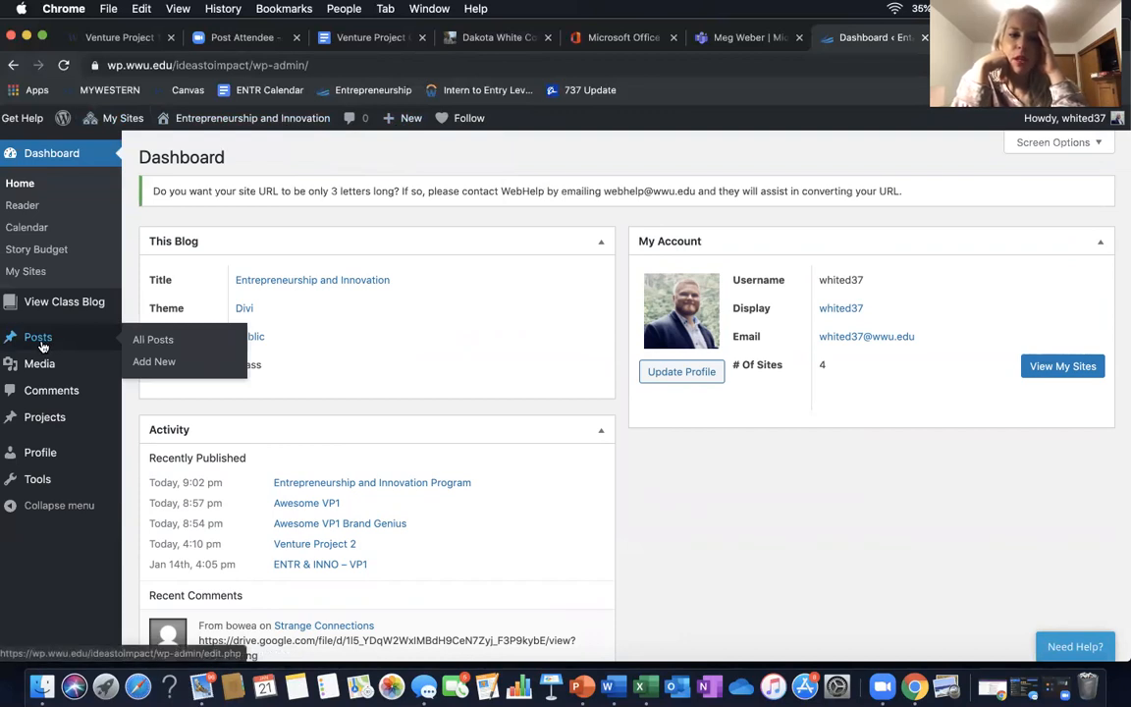
click(373, 484)
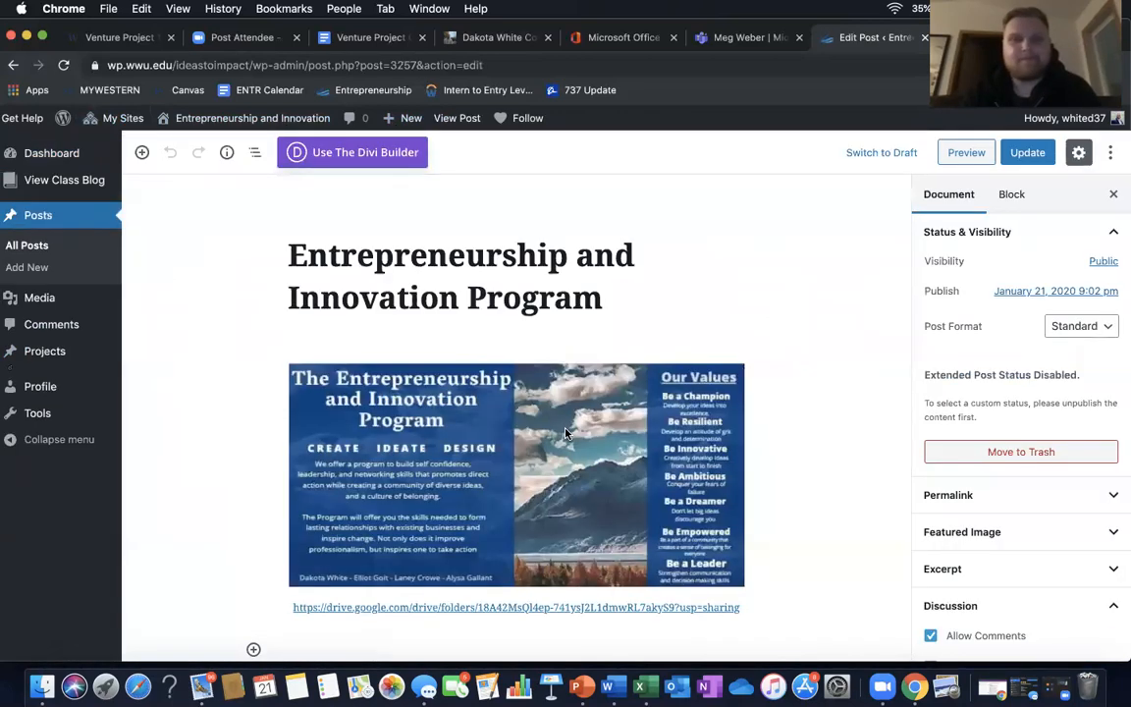
Select the post's image and examine its block settings, including styles, alt text, size and dimensions.
scroll(566, 433, down, 1)
click(621, 400)
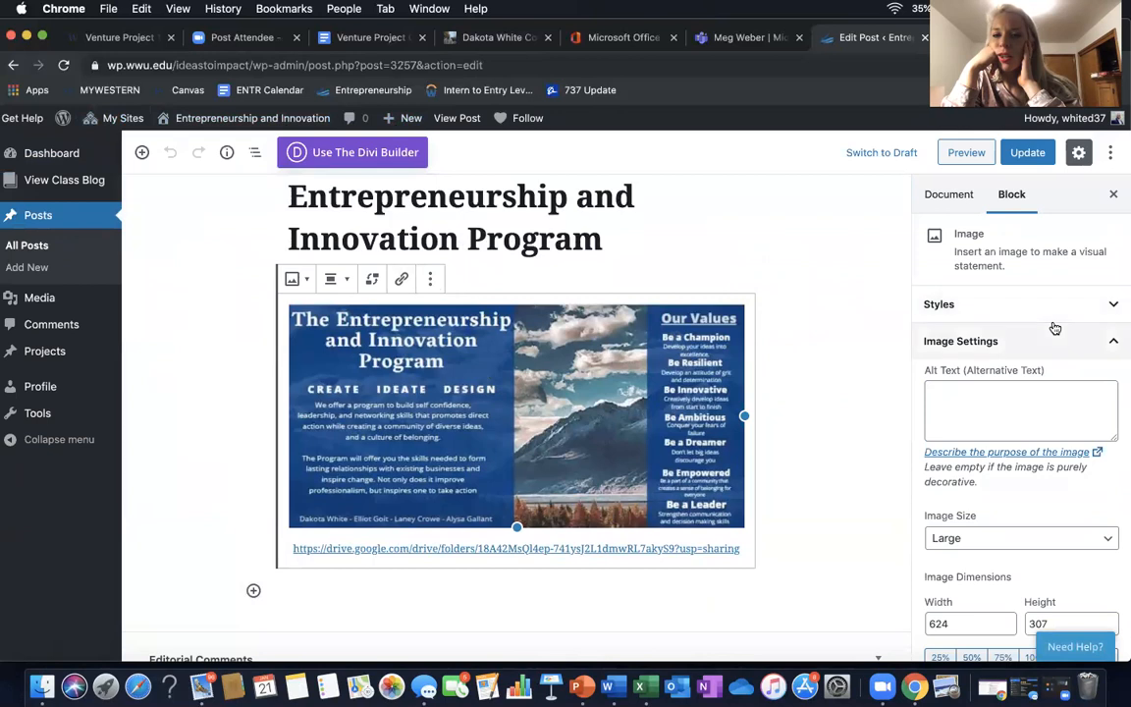
scroll(1054, 328, down, 2)
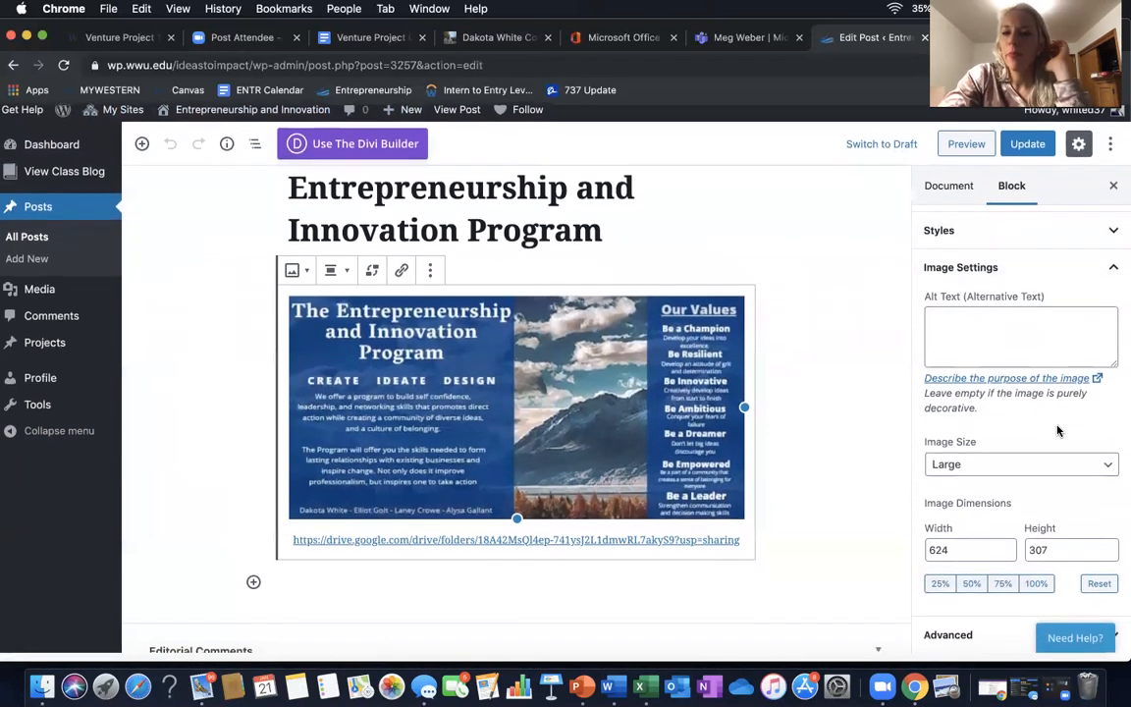
scroll(1058, 430, up, 2)
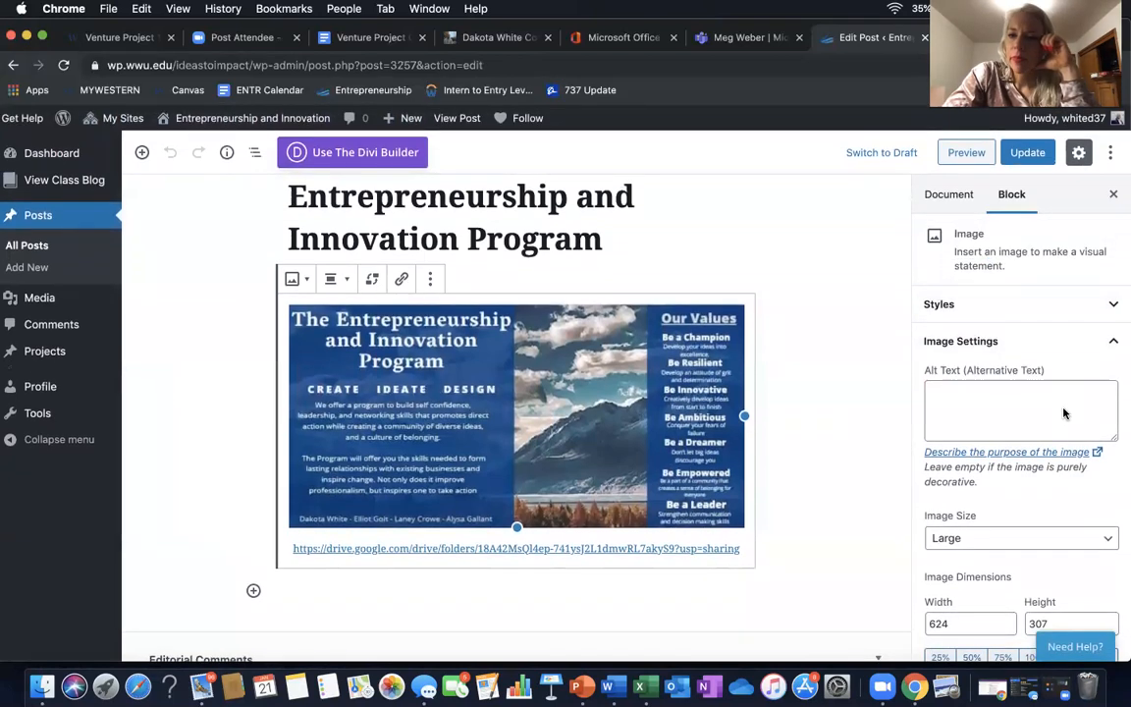
click(1110, 342)
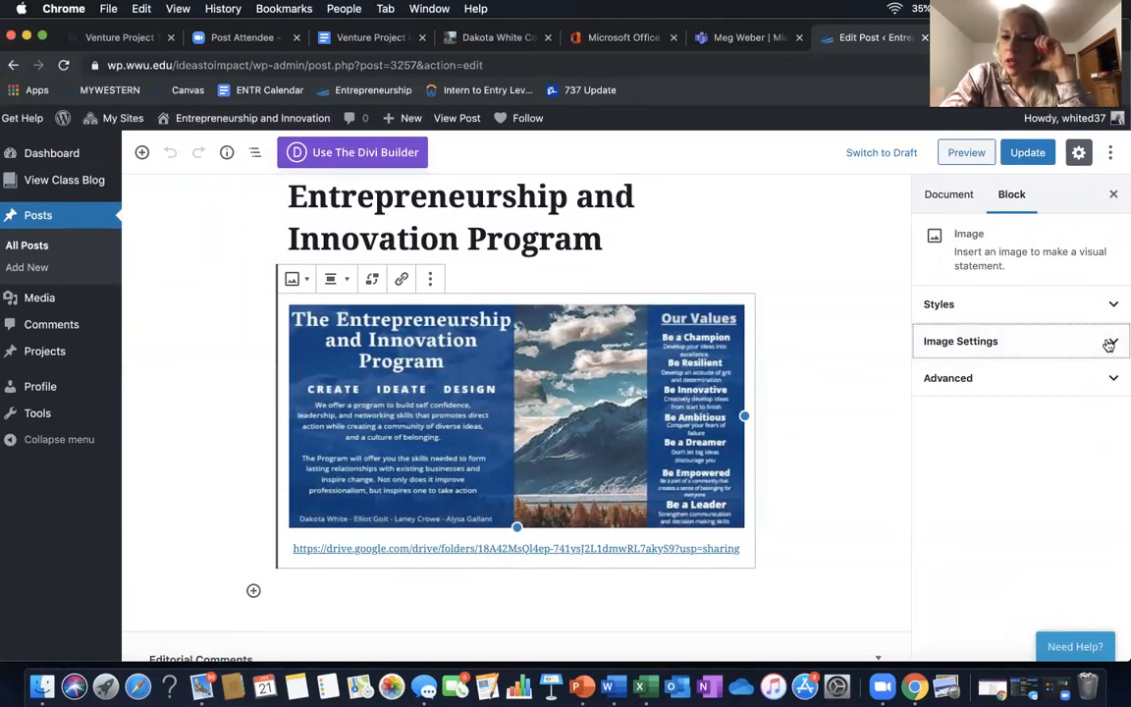
click(1109, 341)
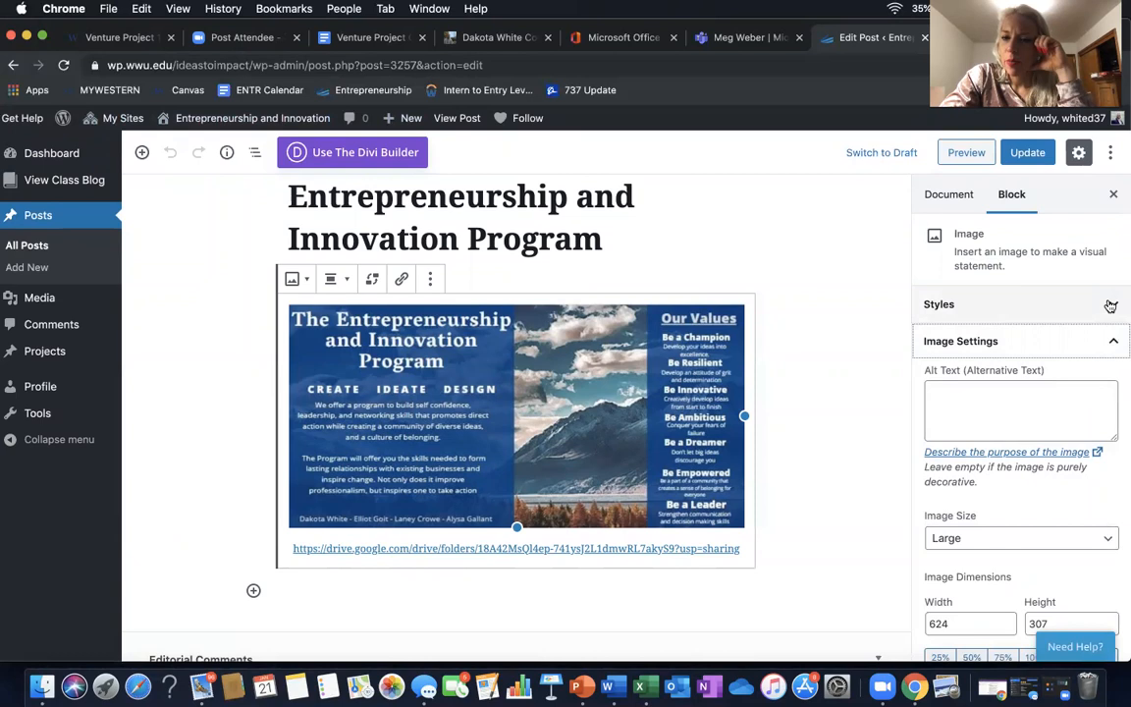
scroll(909, 277, up, 2)
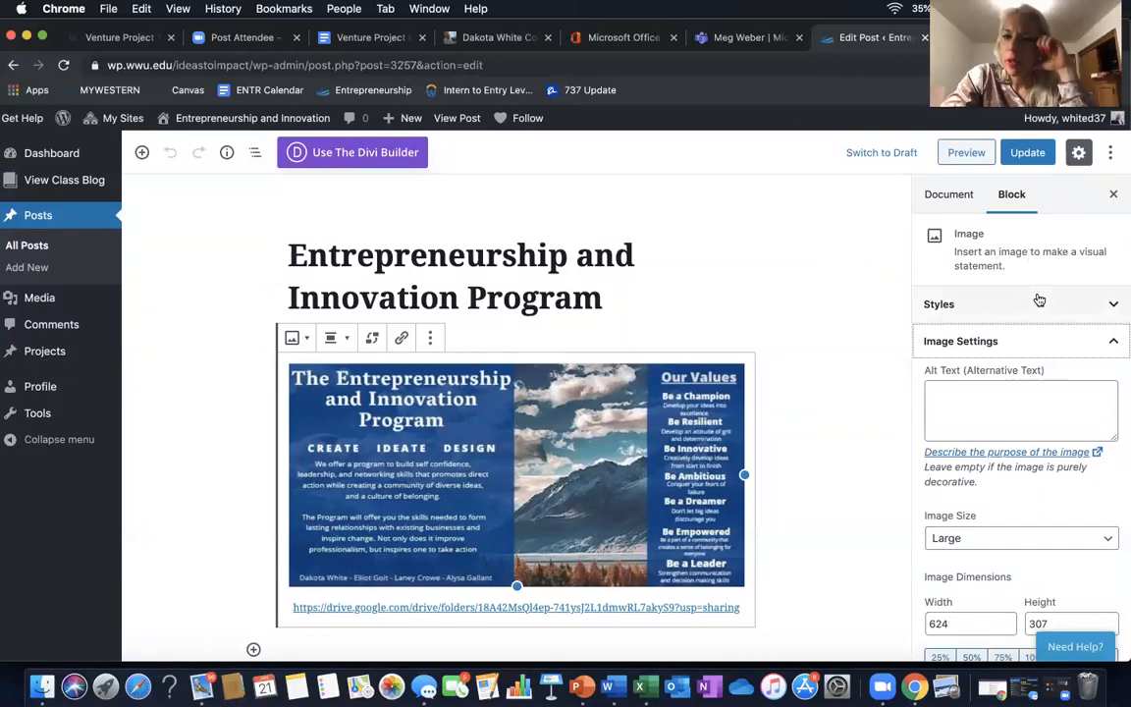
scroll(1037, 295, down, 2)
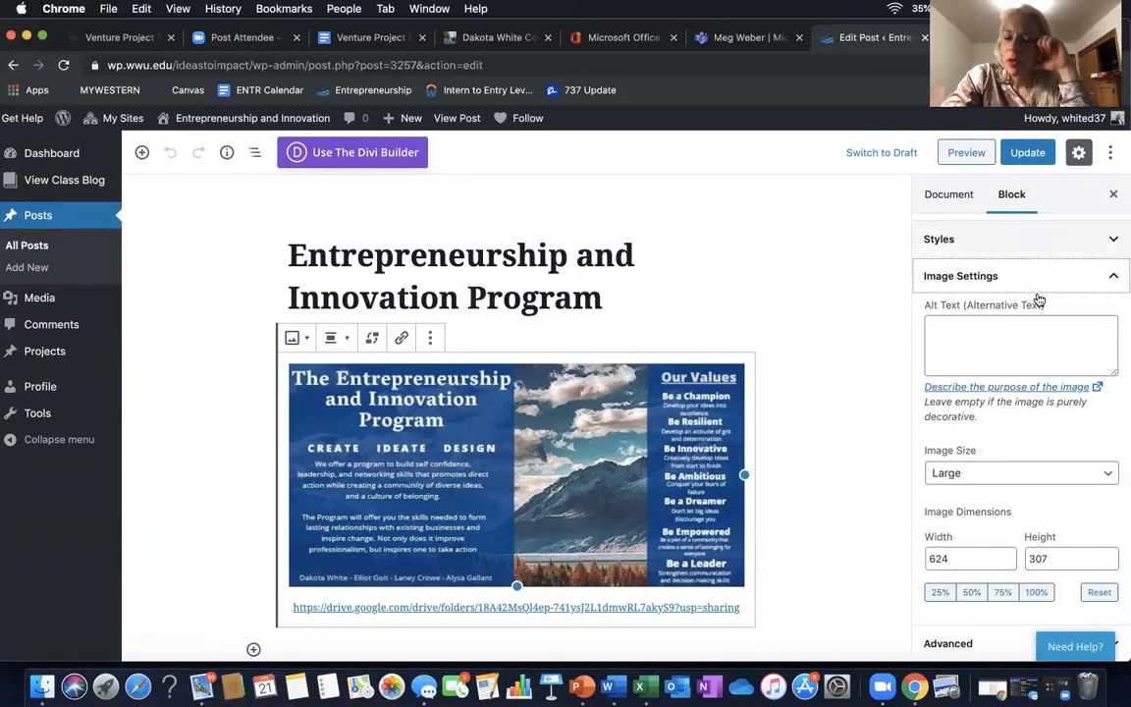
scroll(1039, 299, up, 2)
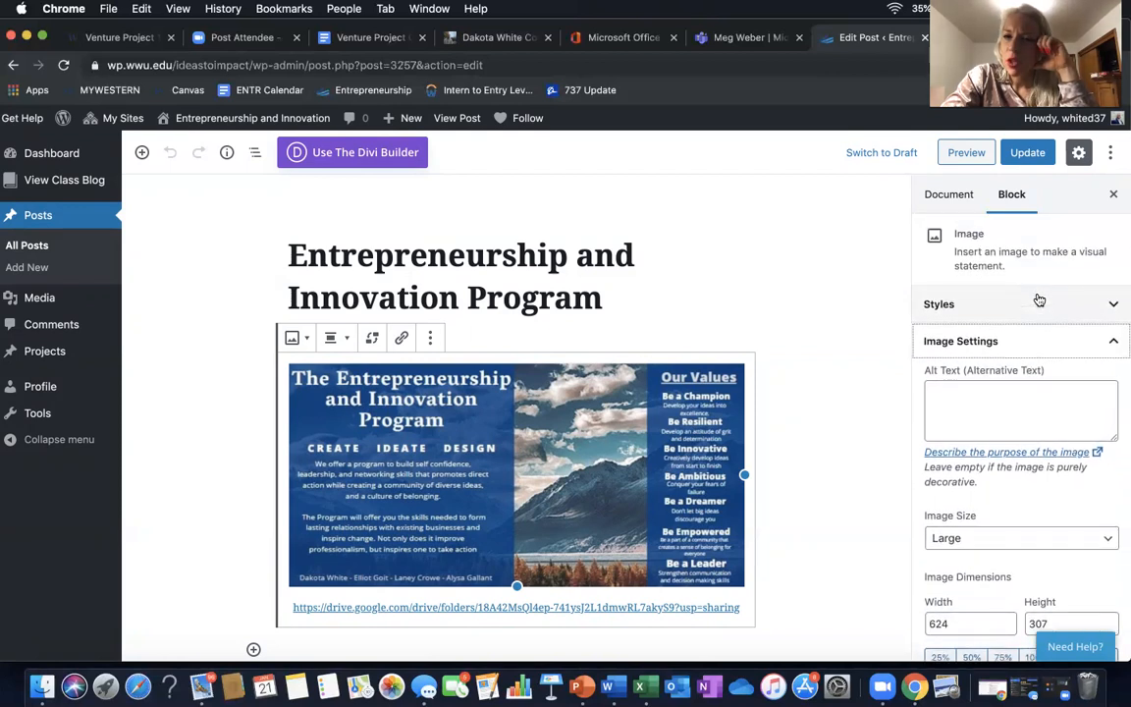
Set the One-page-slide-.jpg image from the media library as the post's featured image and update the post.
click(950, 196)
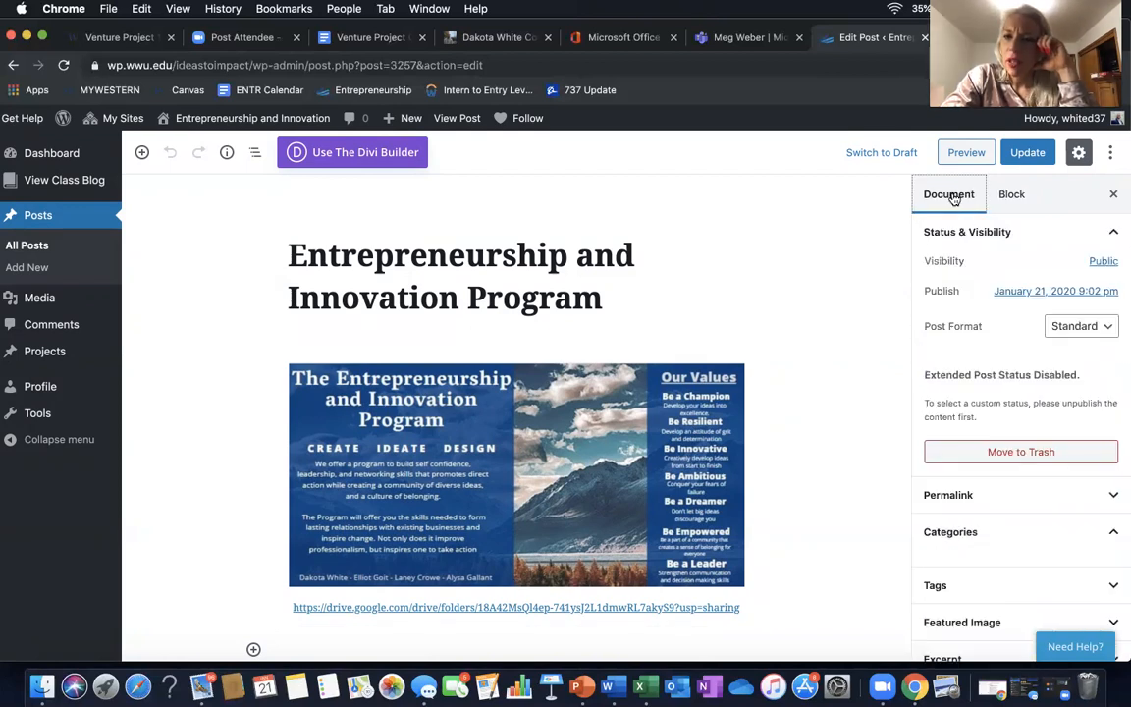
scroll(999, 301, down, 7)
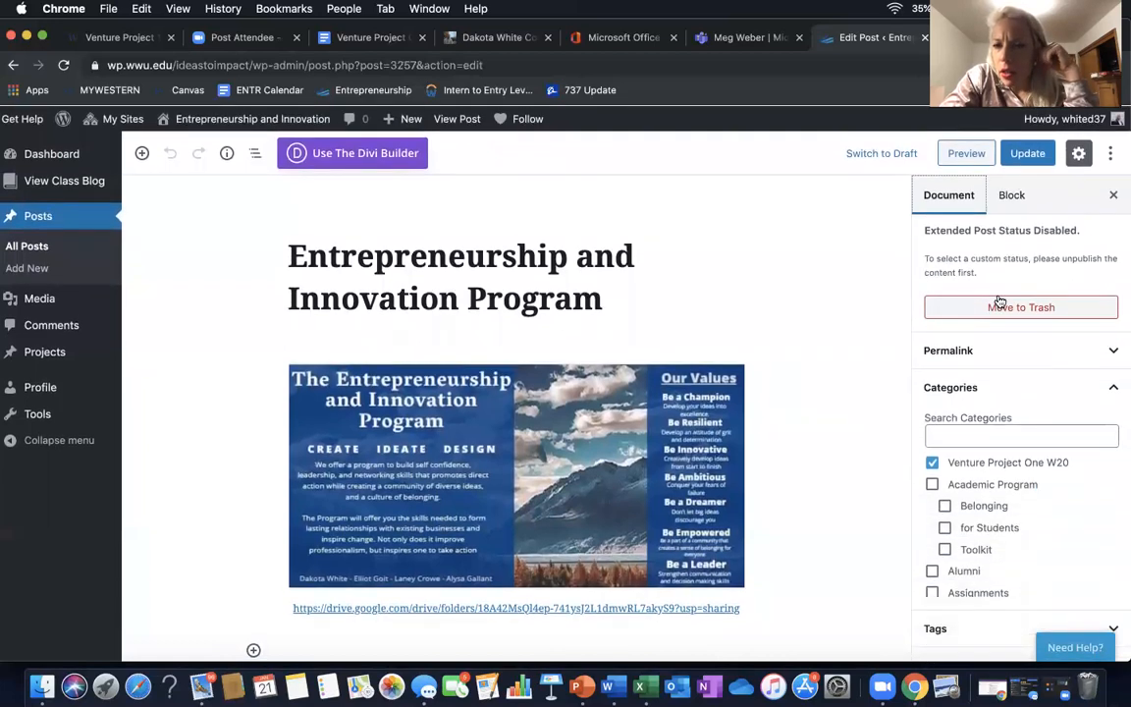
scroll(1000, 301, down, 6)
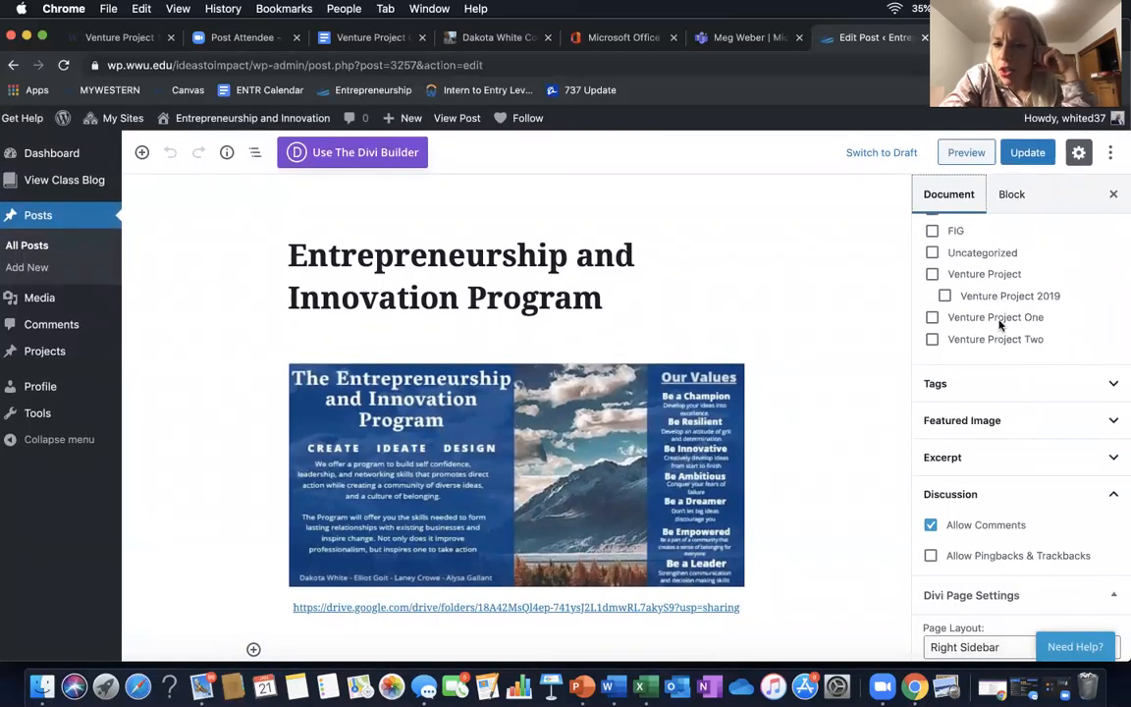
click(1017, 427)
click(1029, 469)
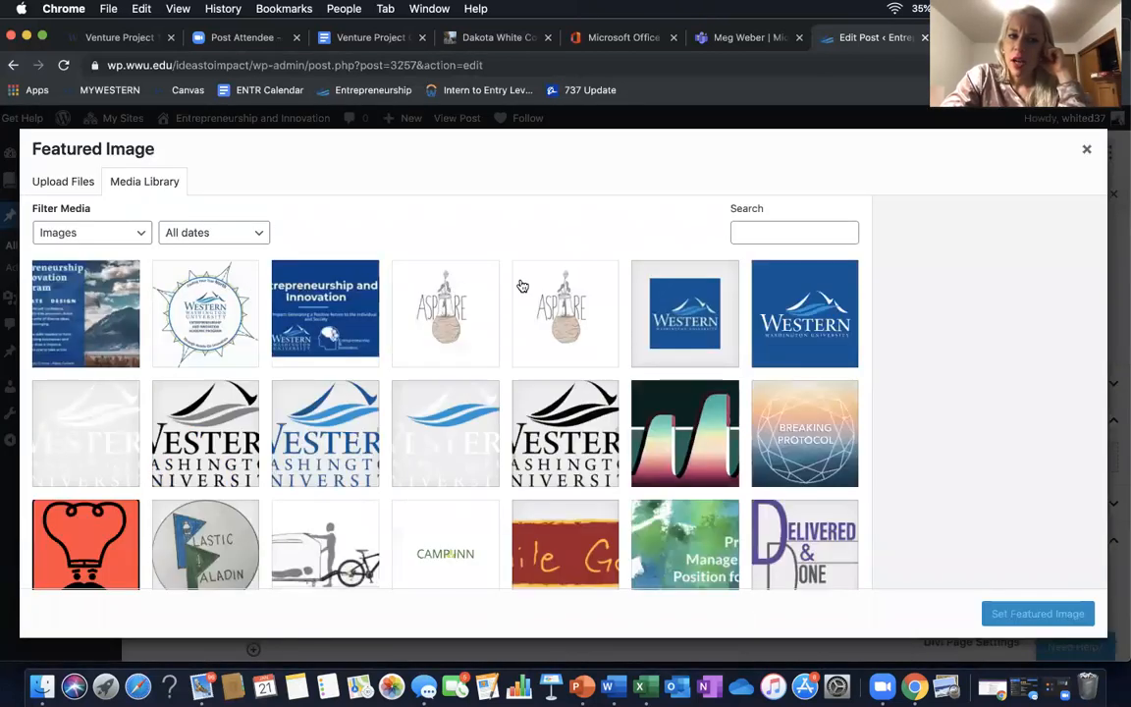
click(84, 323)
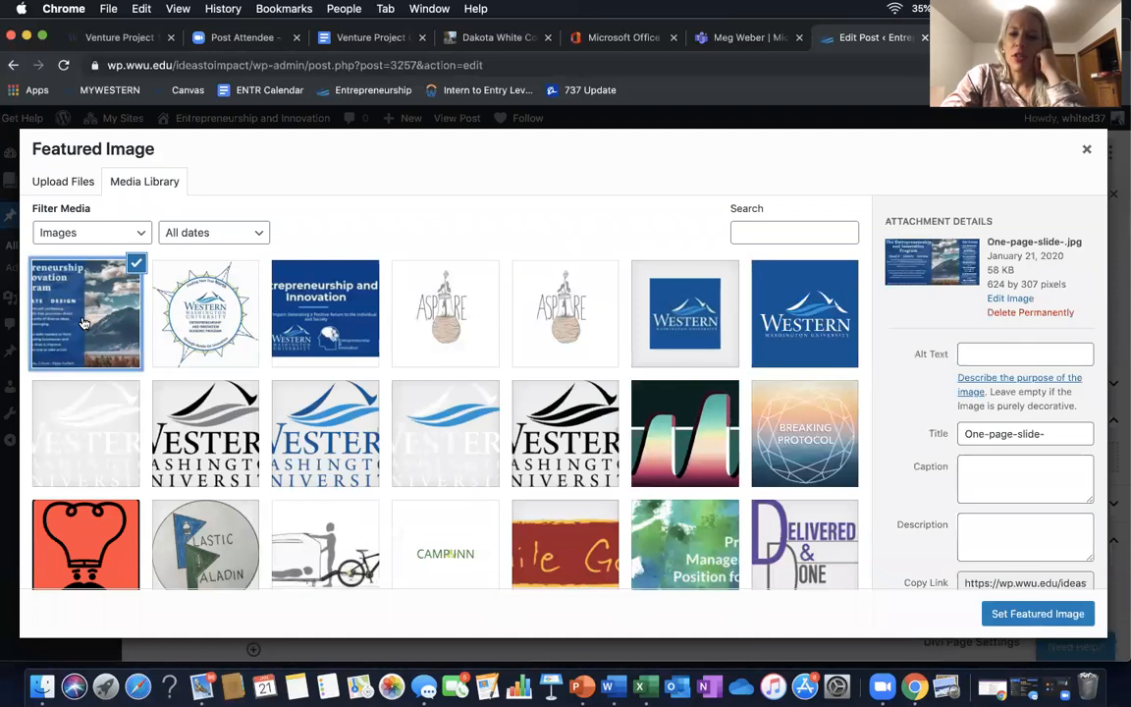
click(1071, 619)
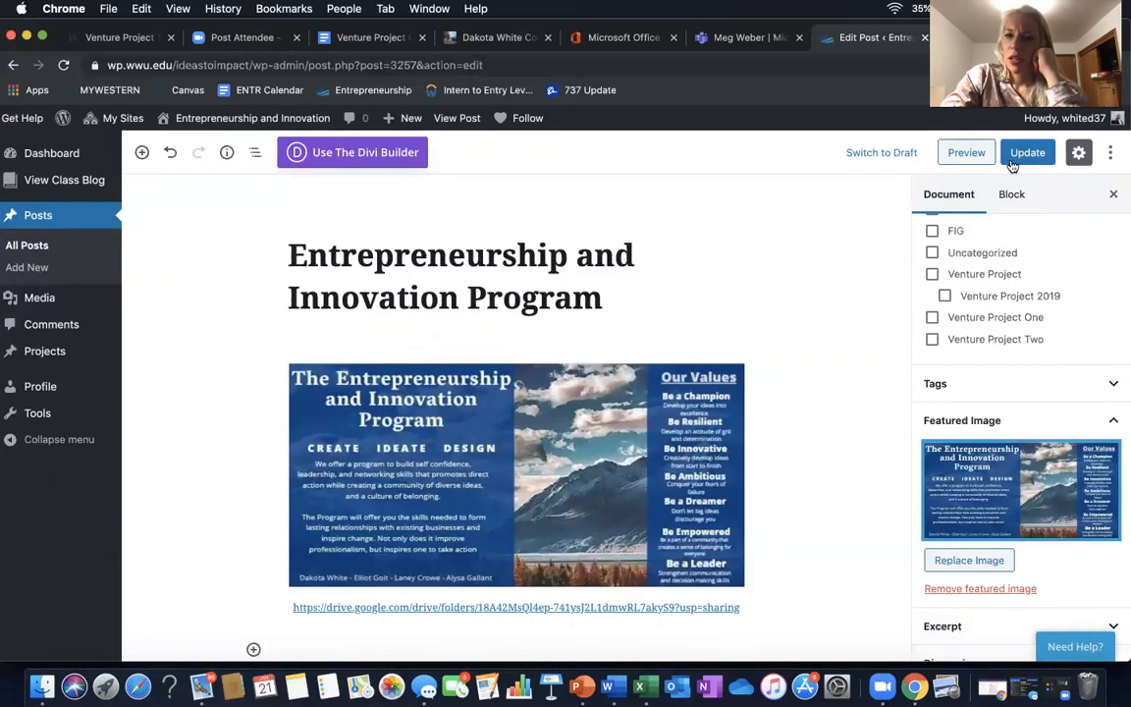
click(1014, 155)
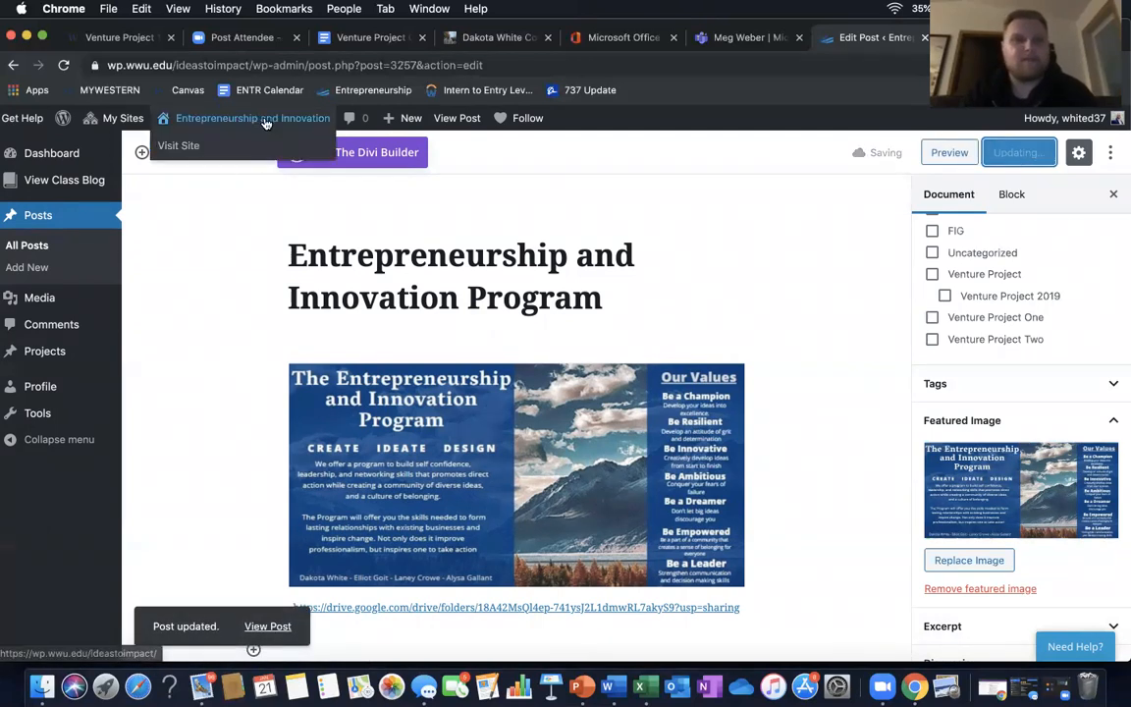
Visit the live site and check how the updated post's thumbnail displays on the Venture Project One page.
click(245, 147)
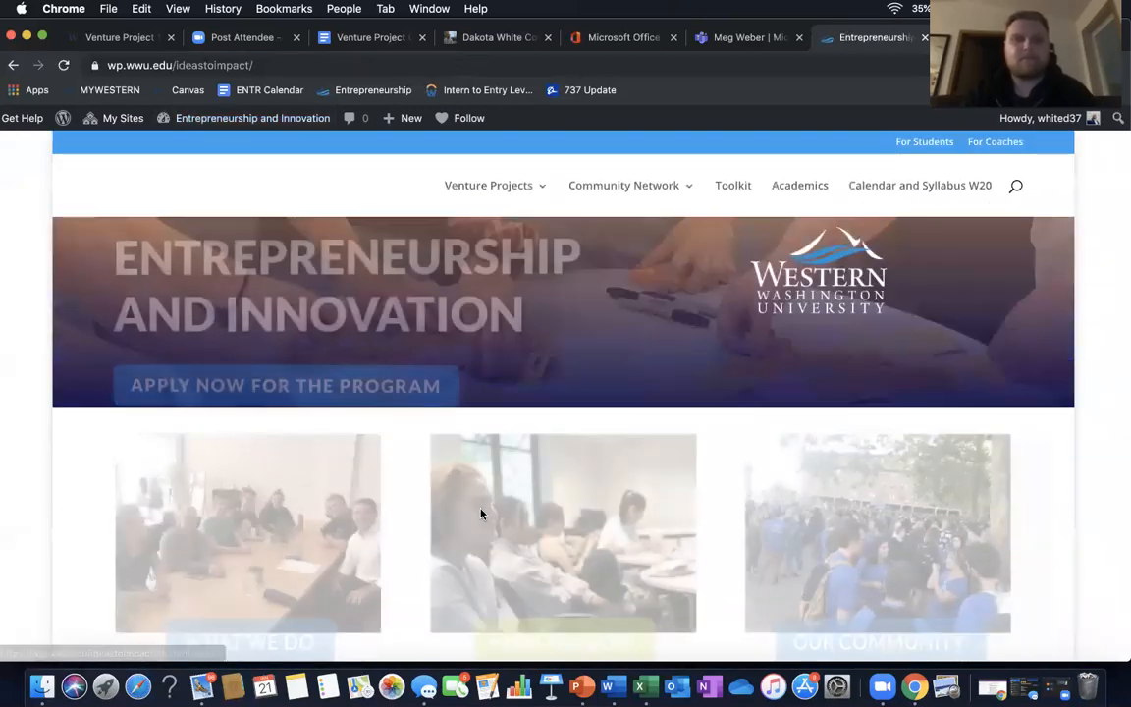
mouse_move(491, 187)
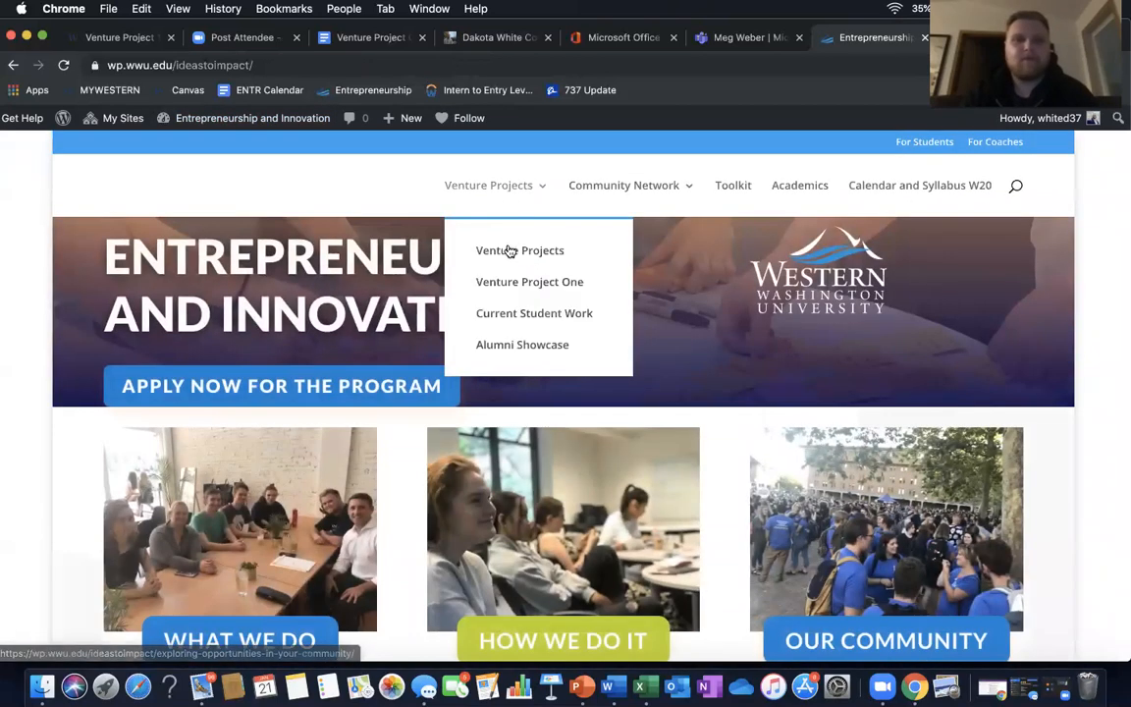
click(512, 286)
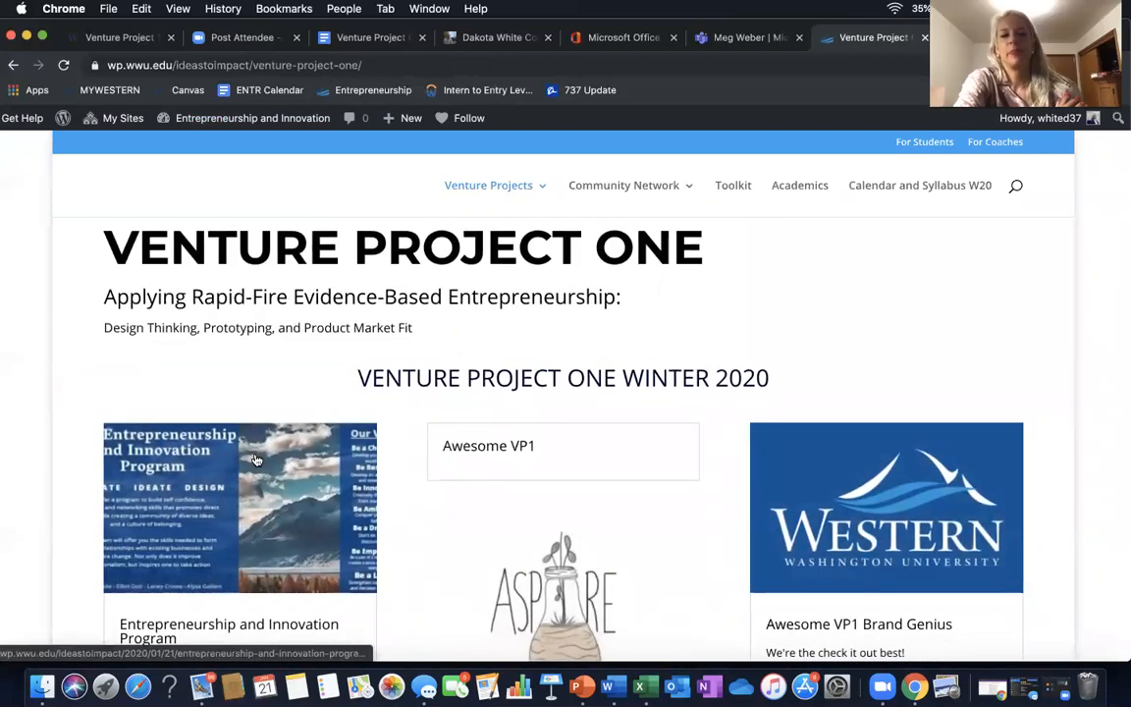
scroll(283, 386, down, 1)
scroll(283, 386, down, 5)
scroll(280, 386, up, 6)
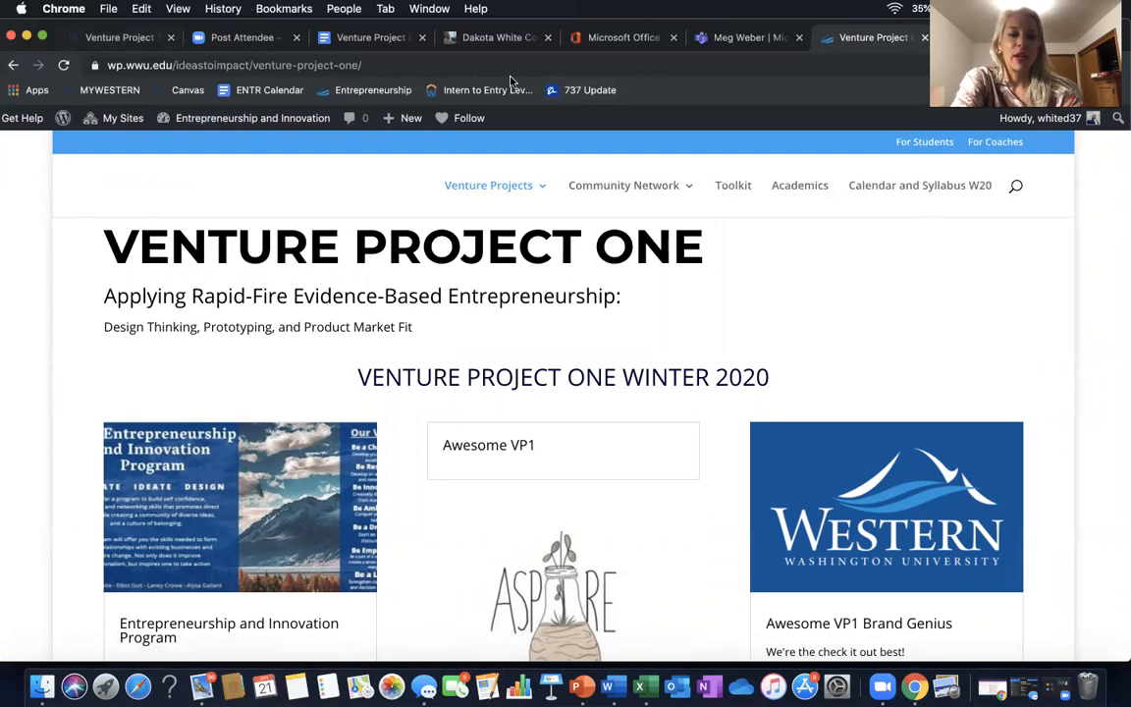
mouse_move(609, 227)
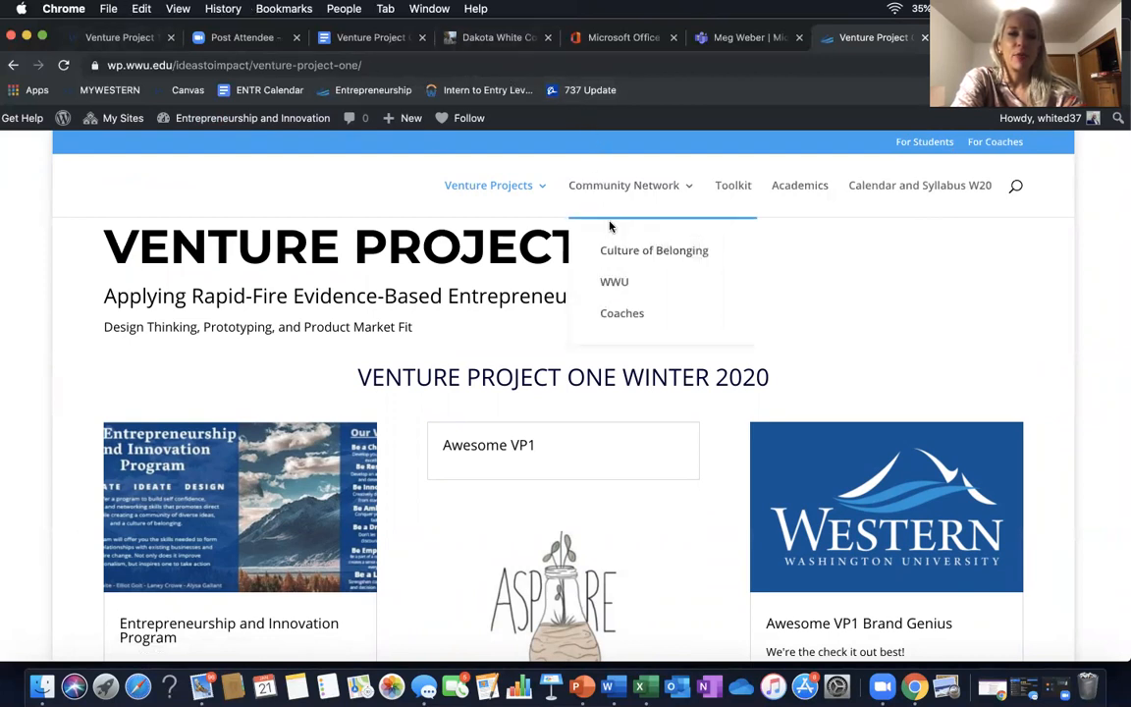